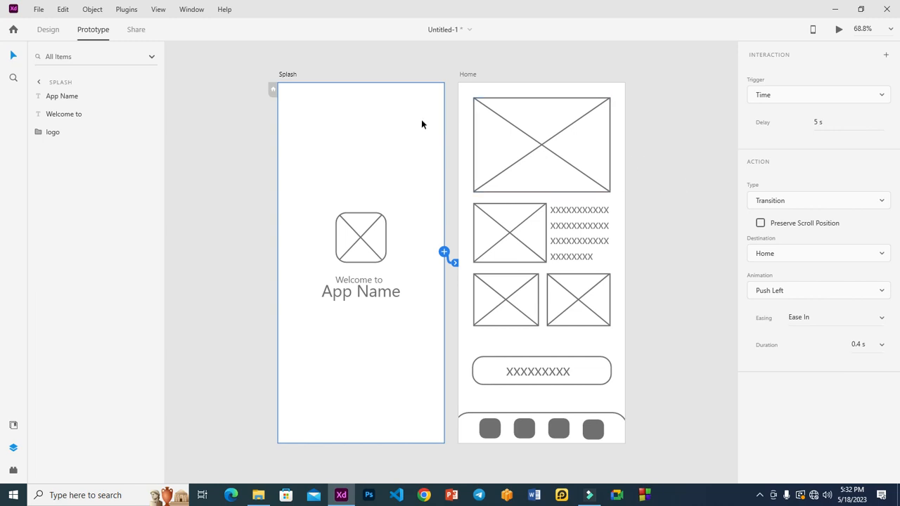
Switch the document from prototyping to design mode and leave nothing selected
left_click(443, 251)
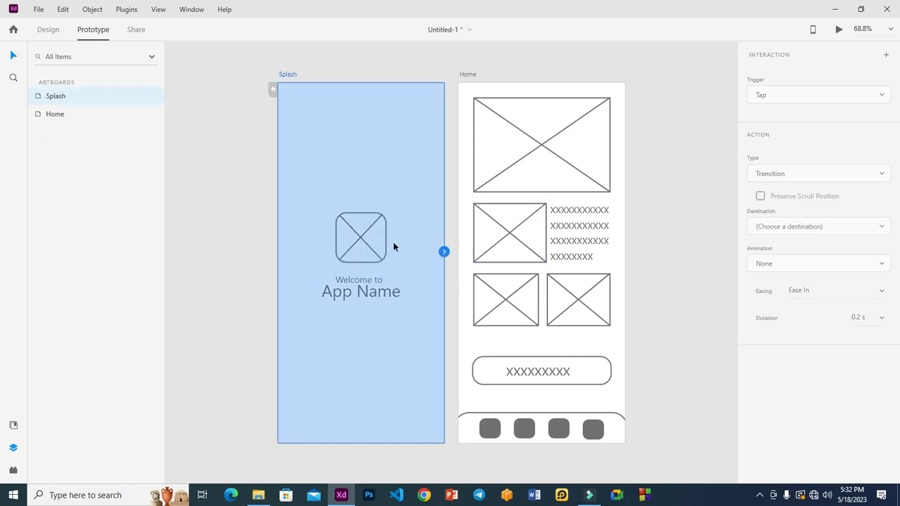
left_click(47, 30)
left_click(208, 132)
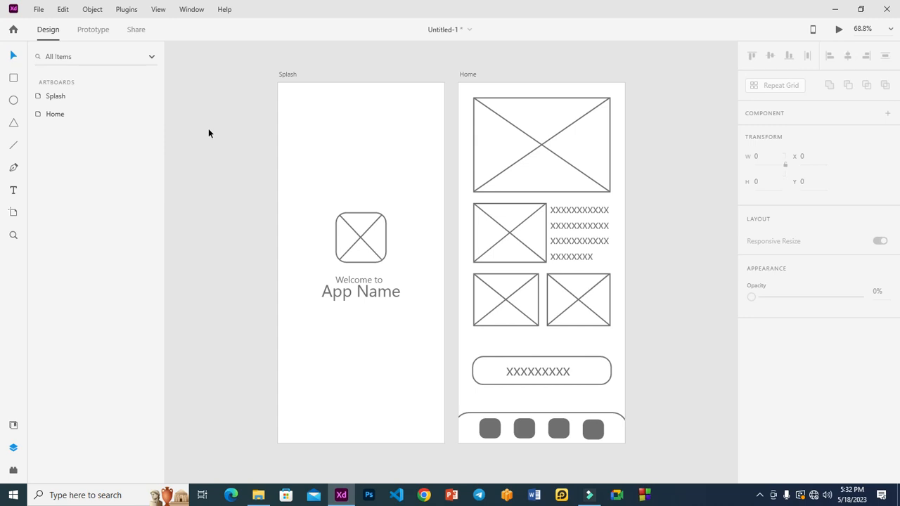
Duplicate the Splash artboard, placing the copy beside the Home artboard
left_click(291, 102)
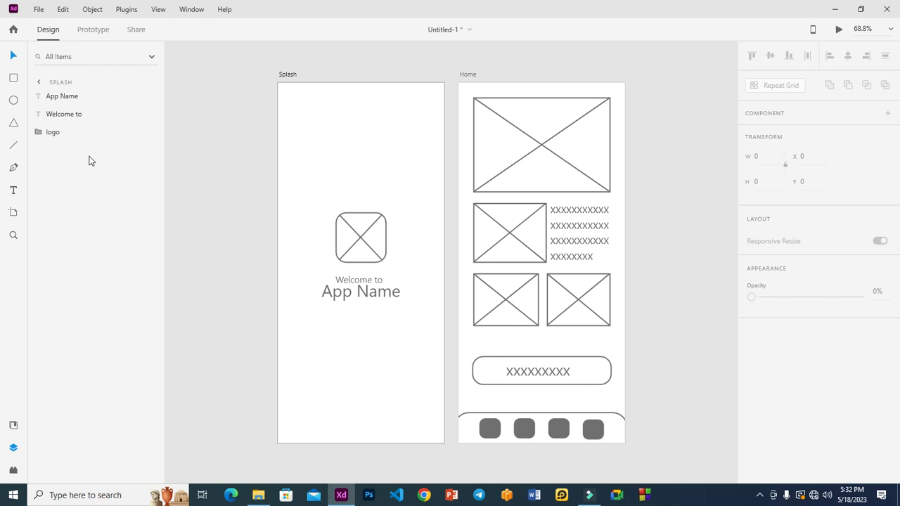
left_click(42, 85)
left_click(60, 98)
key("ctrl+d")
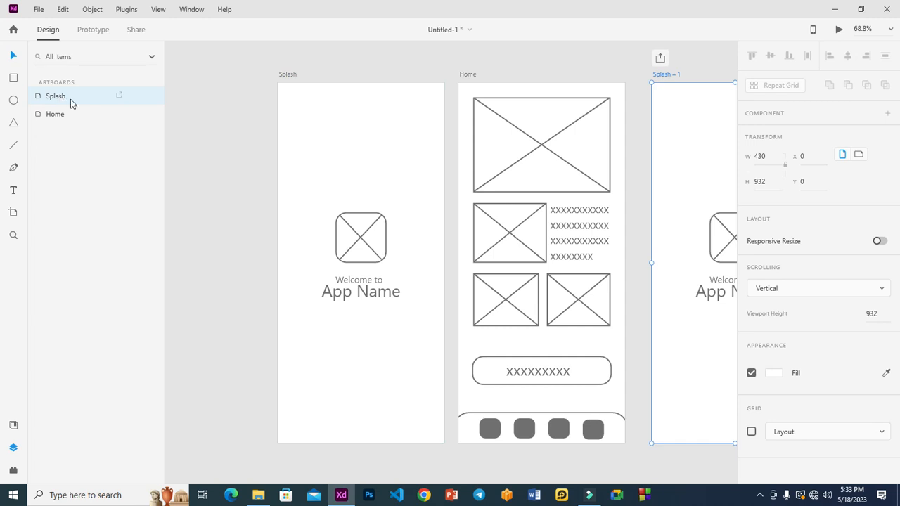
left_click(701, 144)
scroll(486, 184, "right", 2)
left_click_drag(618, 194, 545, 184)
scroll(491, 182, "right", 2)
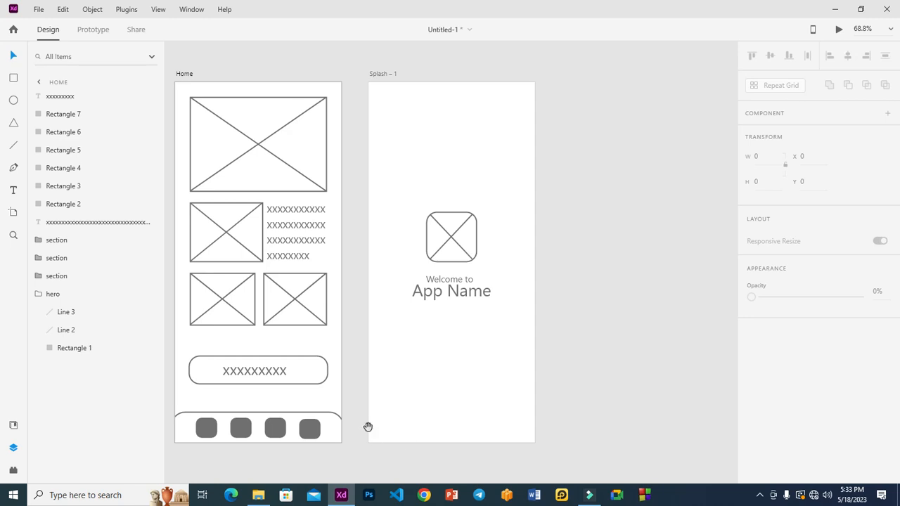
left_click_drag(359, 417, 561, 418)
left_click(572, 382)
left_click(540, 376)
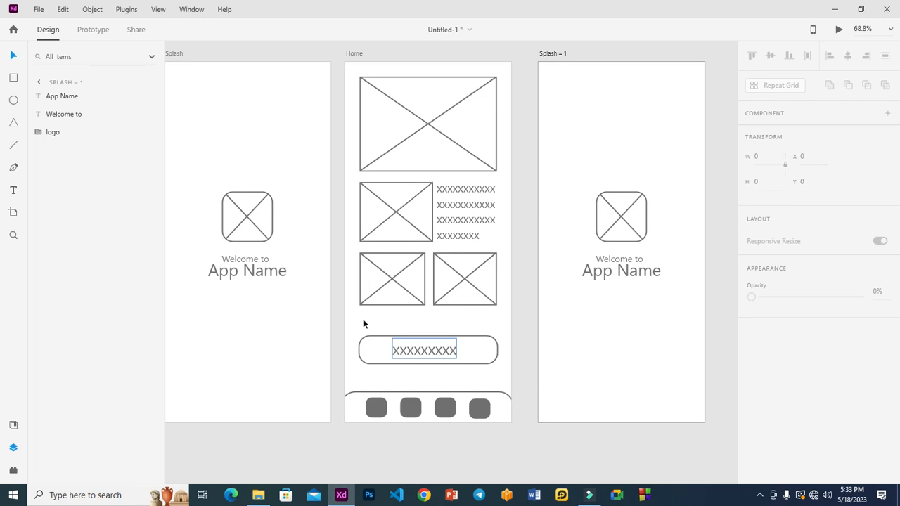
left_click(39, 83)
left_click(50, 97)
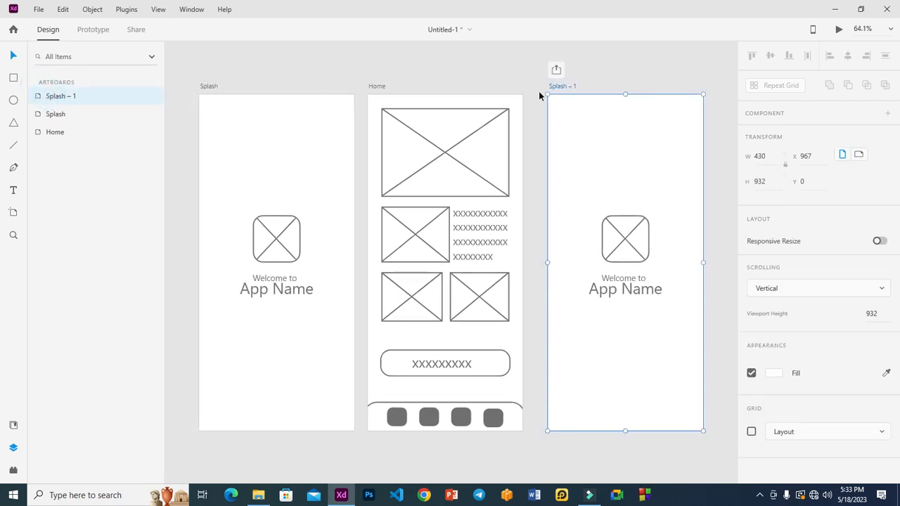
left_click(556, 70)
left_click(663, 105)
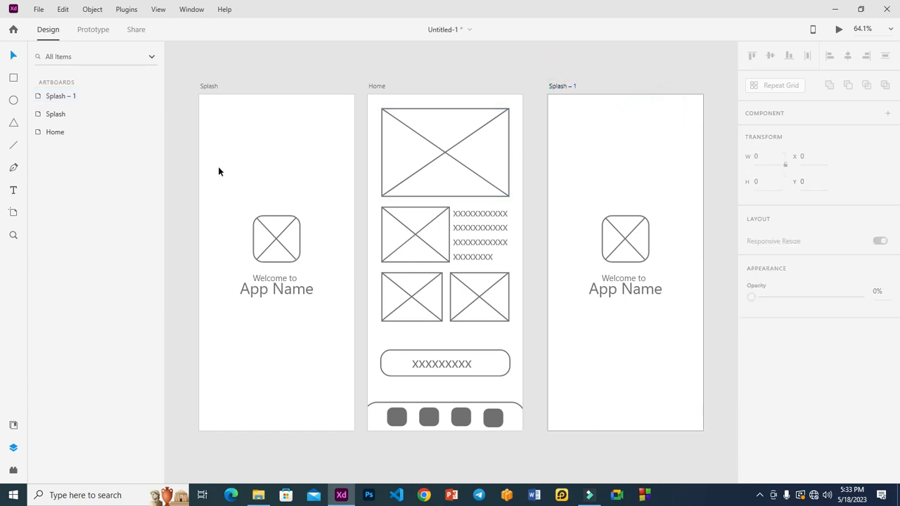
left_click(60, 98)
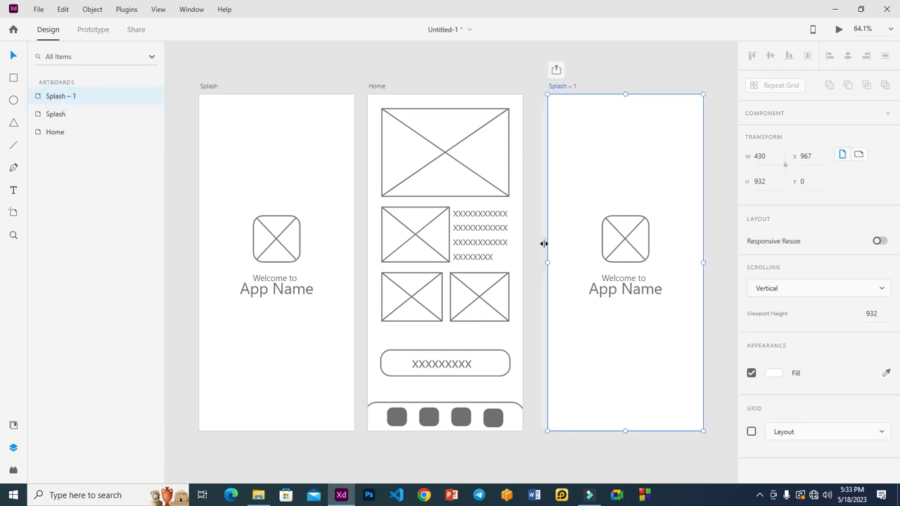
left_click(574, 221)
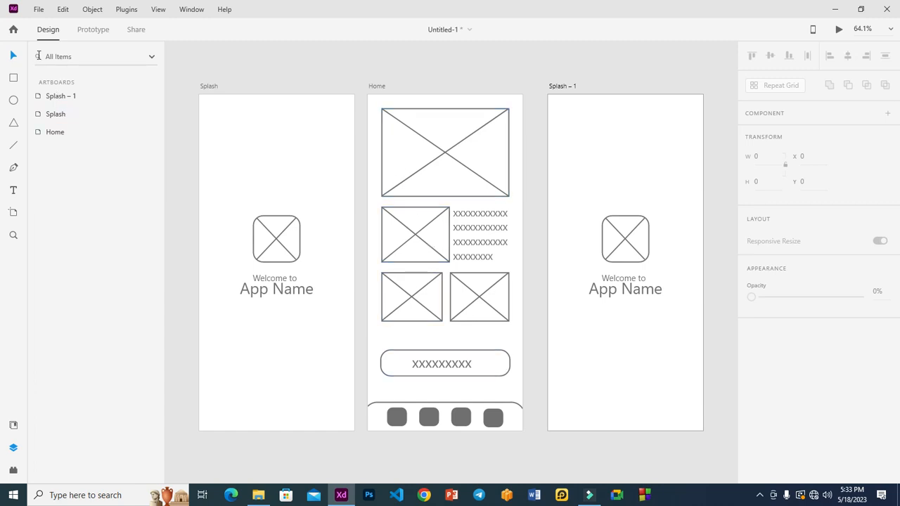
left_click(59, 115)
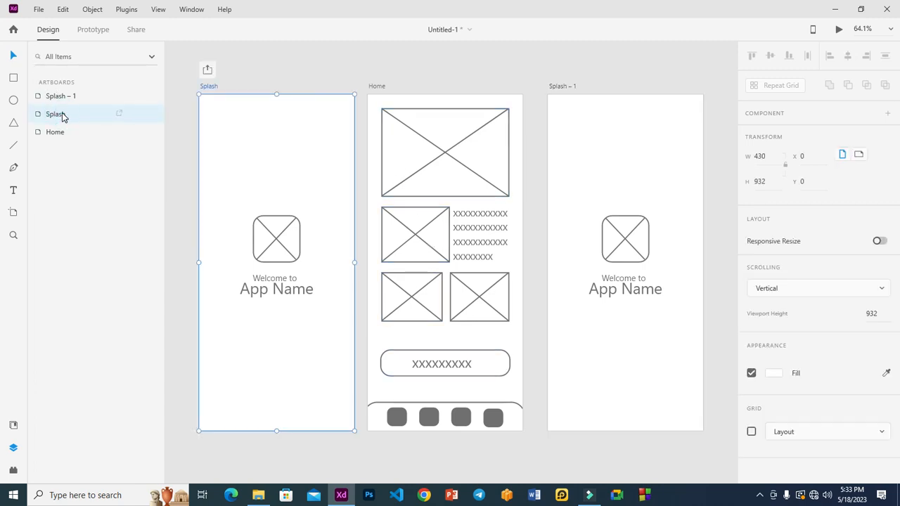
left_click(60, 97)
Delete the Home artboard together with all its wireframe content
left_click(61, 139)
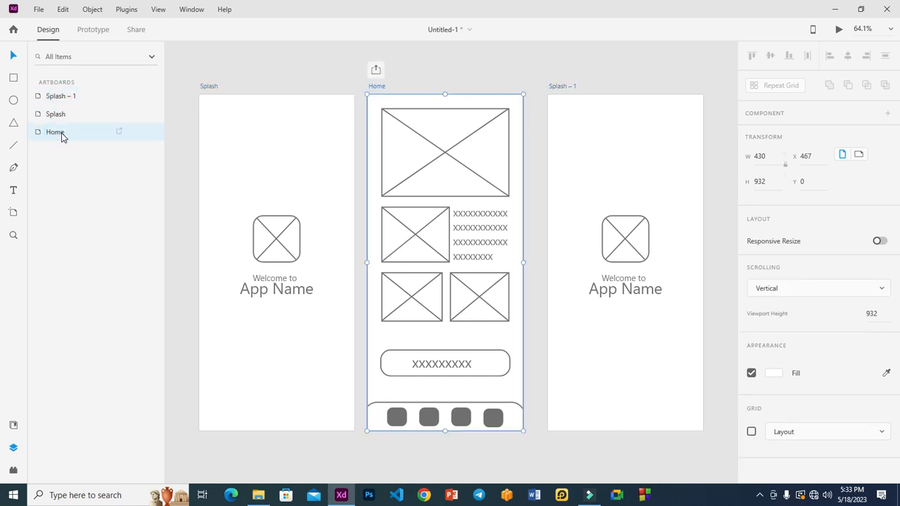
key("Delete")
left_click(421, 155)
left_click(586, 130)
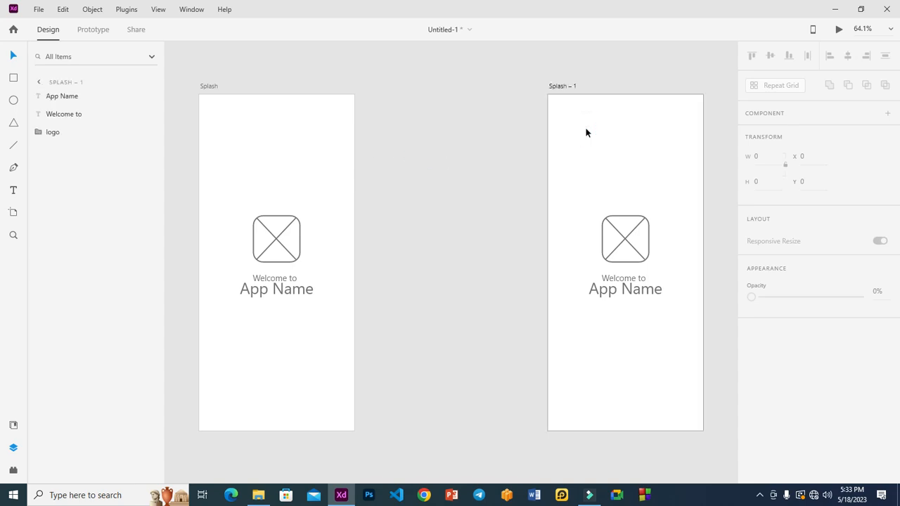
Delete the duplicated Splash – 1 artboard, keeping only the original Splash artboard
left_click(39, 82)
left_click(66, 98)
key("Delete")
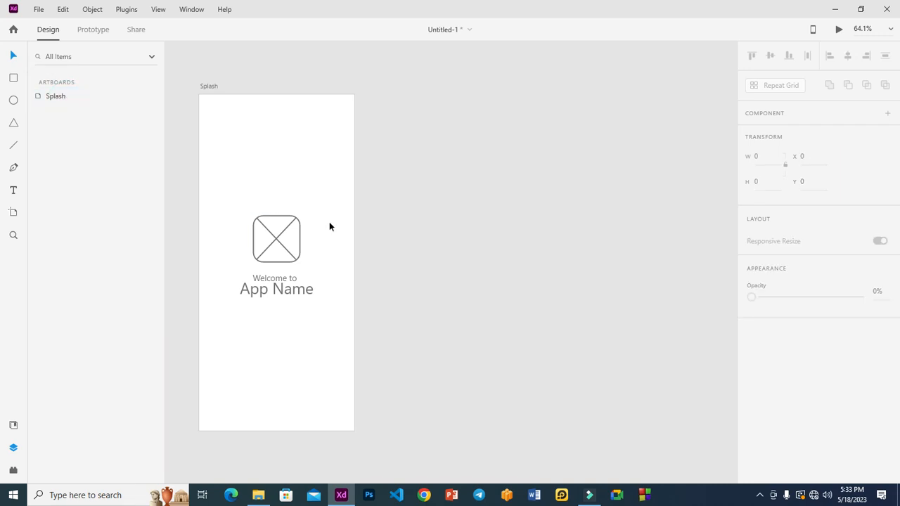
left_click(440, 212)
key("ctrl+0")
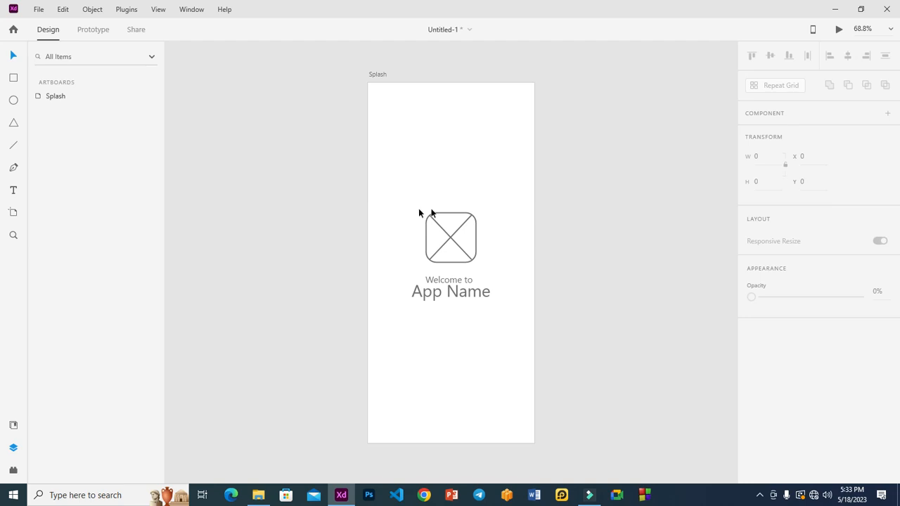
Duplicate the remaining Splash artboard to get a second screen of the same size
left_click(57, 96)
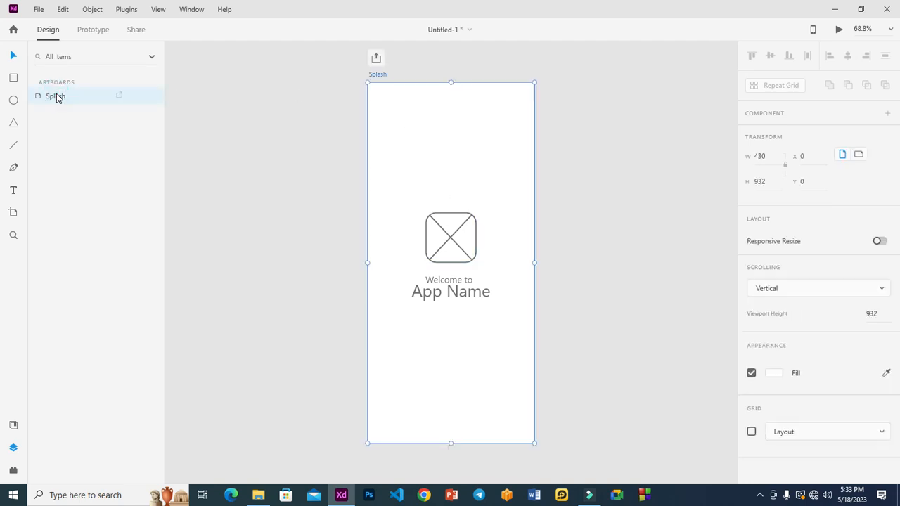
key("ctrl+d")
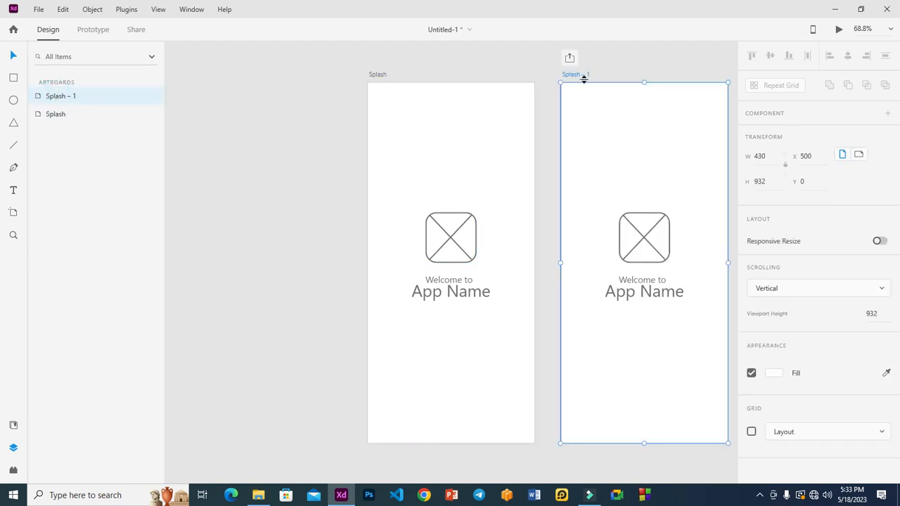
double_click(575, 75)
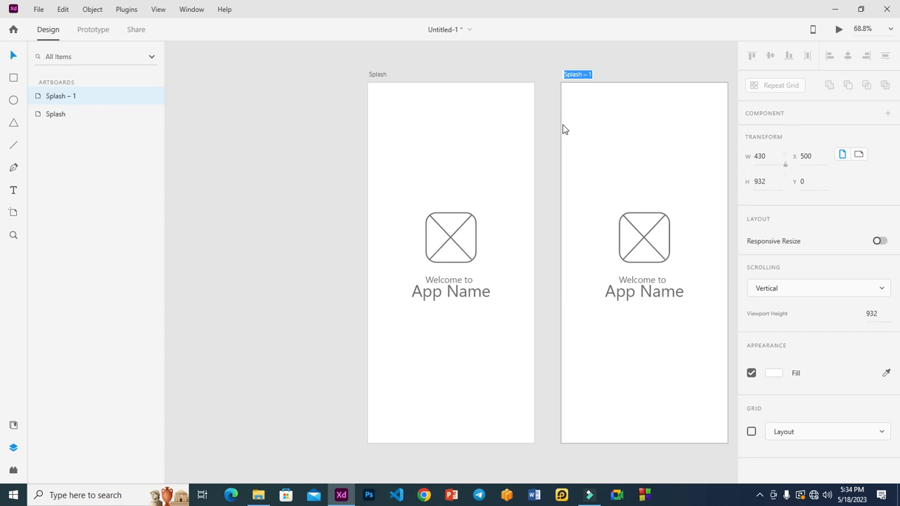
left_click(609, 89)
left_click(79, 98)
double_click(57, 100)
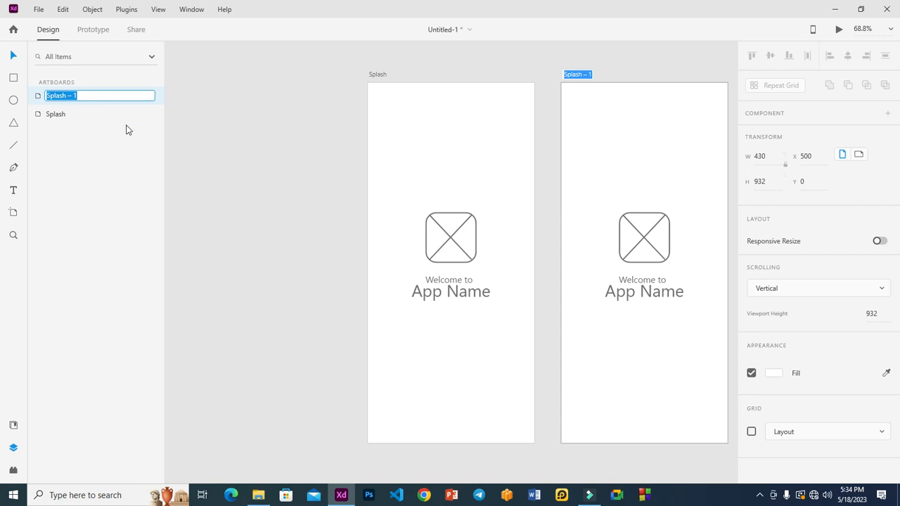
left_click(69, 114)
left_click(252, 124)
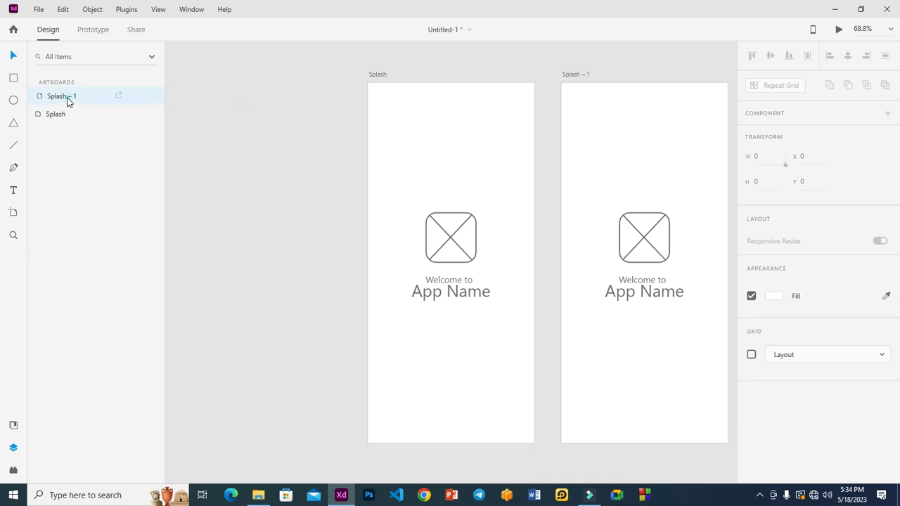
double_click(68, 99)
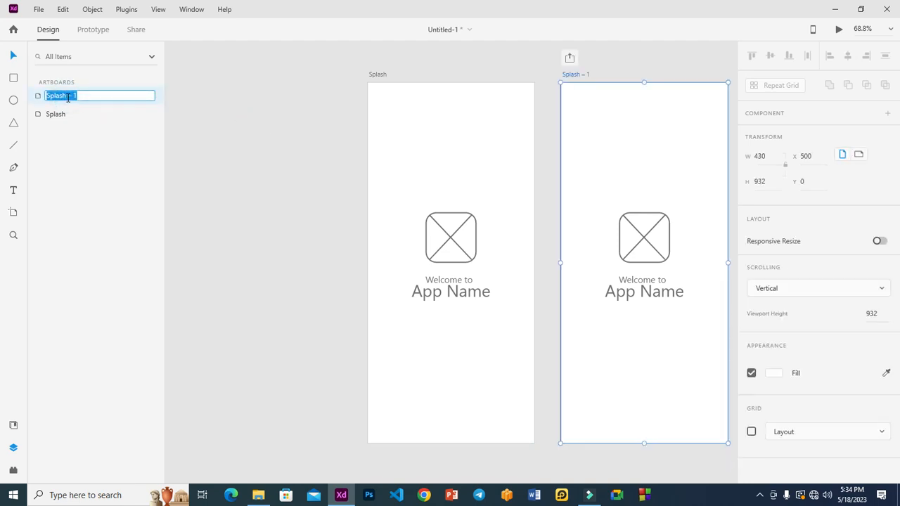
left_click(209, 104)
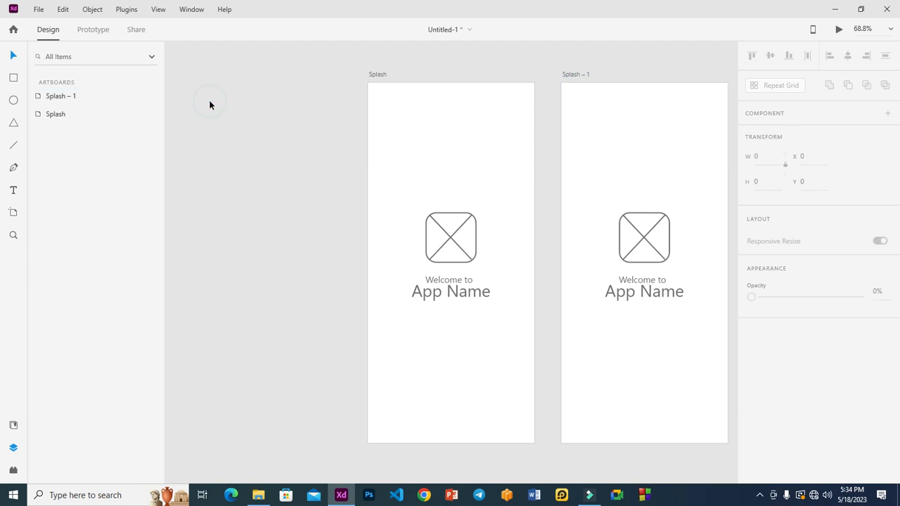
Delete the placeholder logo from the Splash – 1 artboard
left_click(644, 239)
left_click_drag(644, 239, 638, 203)
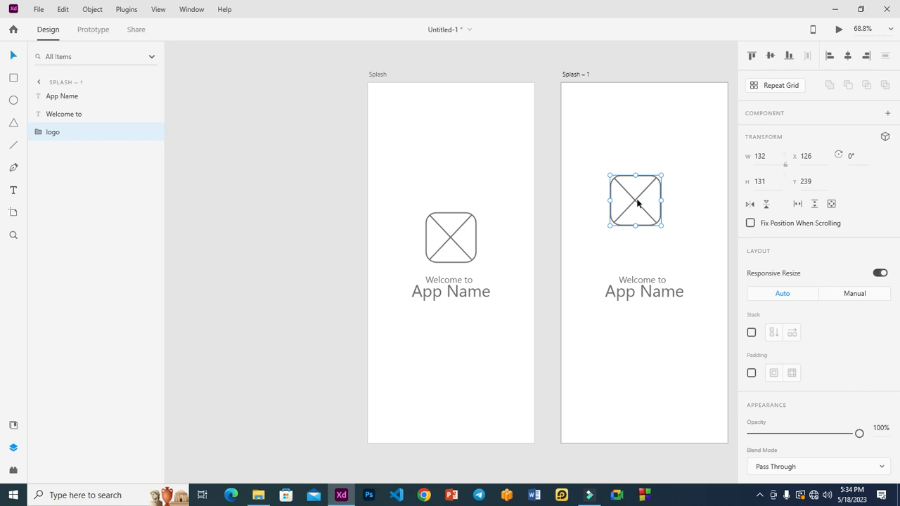
key("Delete")
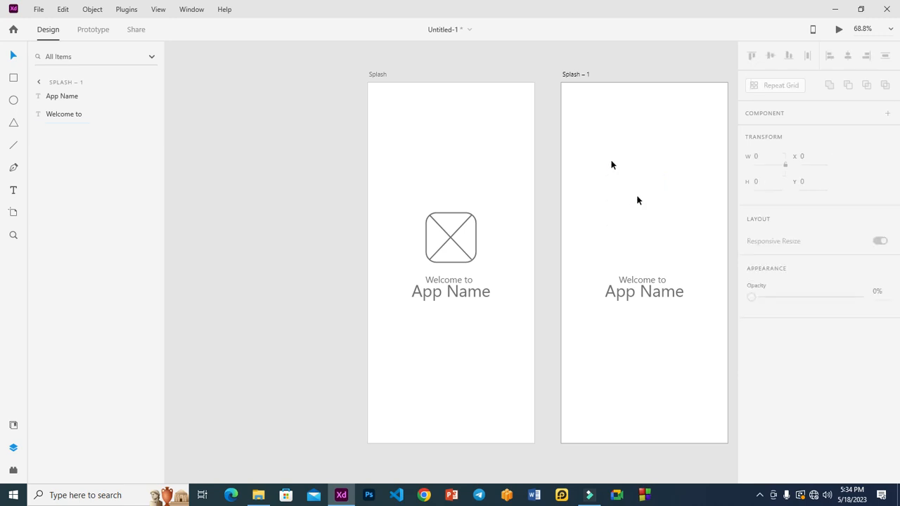
Delete the "App Name" and "Welcome to" texts from the Splash – 1 artboard
left_click(577, 78)
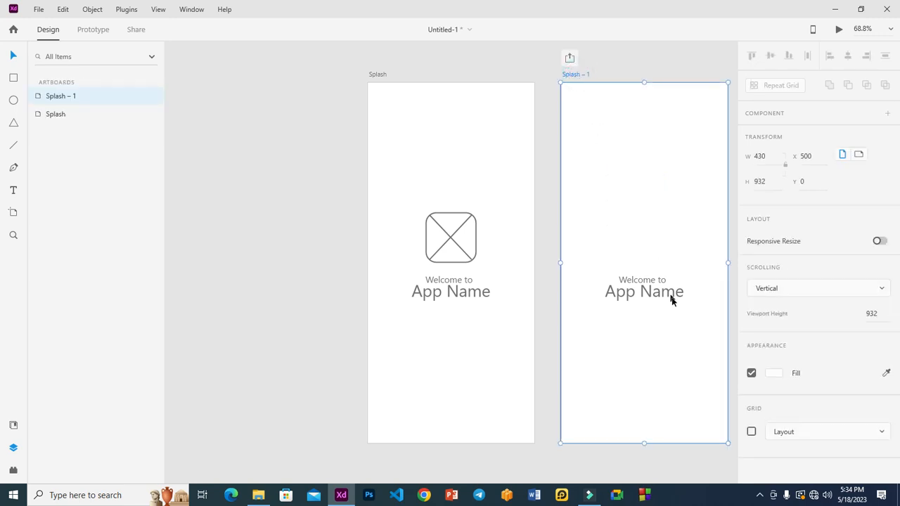
left_click(615, 279)
left_click_drag(615, 275, 614, 273)
left_click(614, 272)
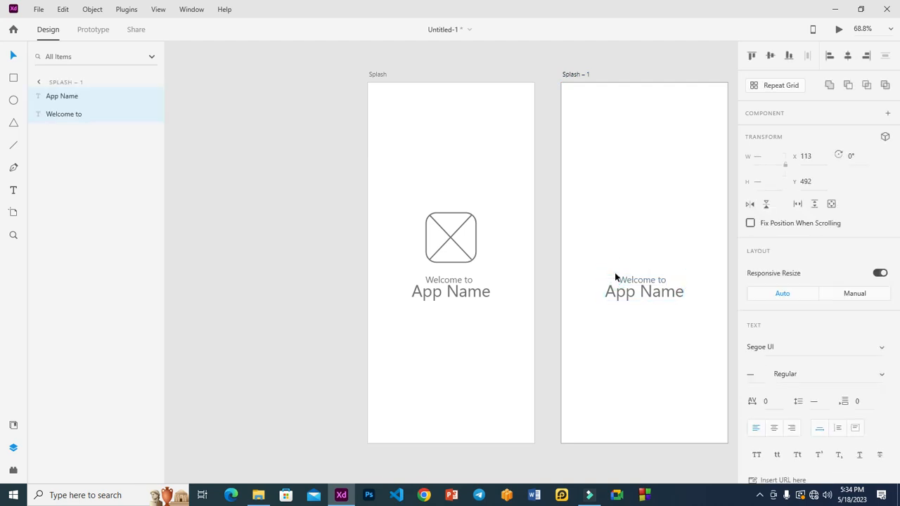
left_click(629, 293)
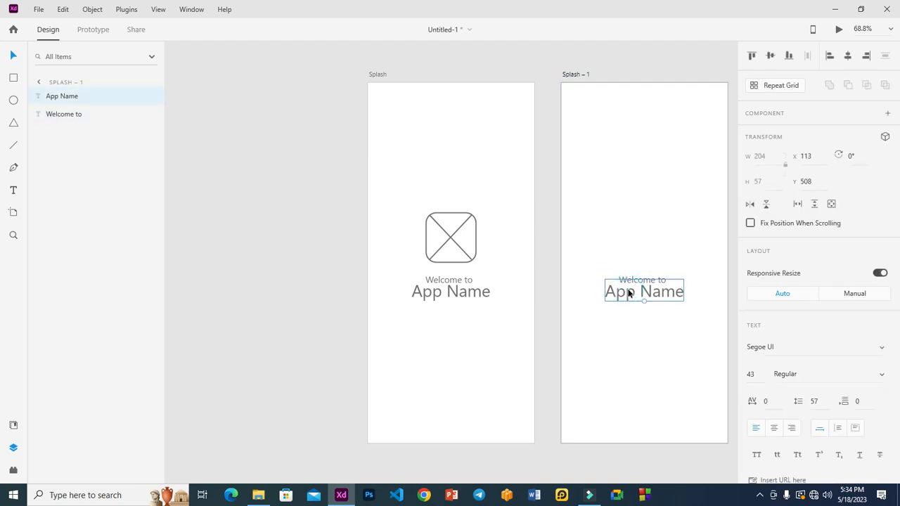
key("Delete")
left_click(630, 282)
key("Delete")
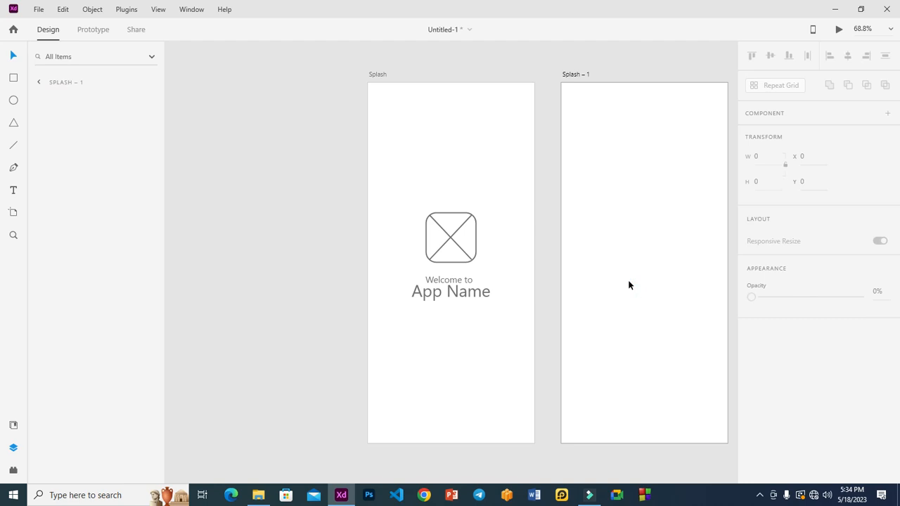
double_click(573, 74)
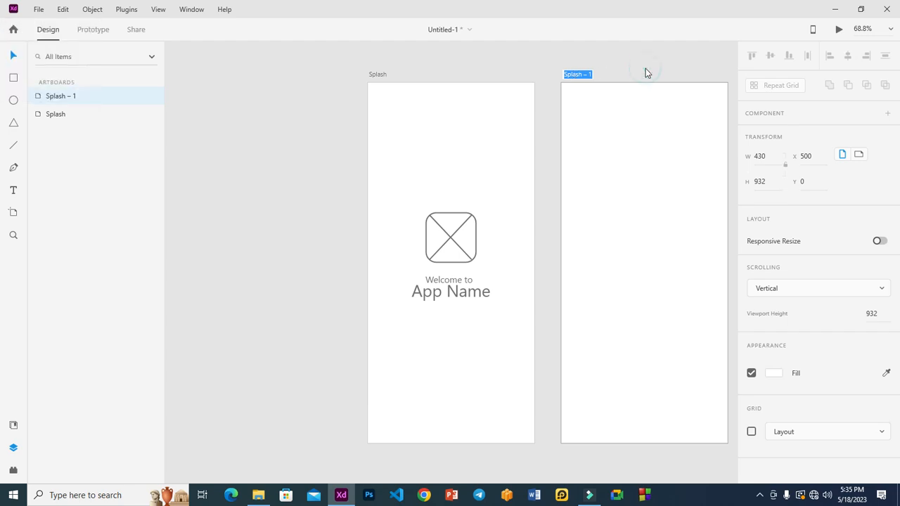
left_click(66, 113)
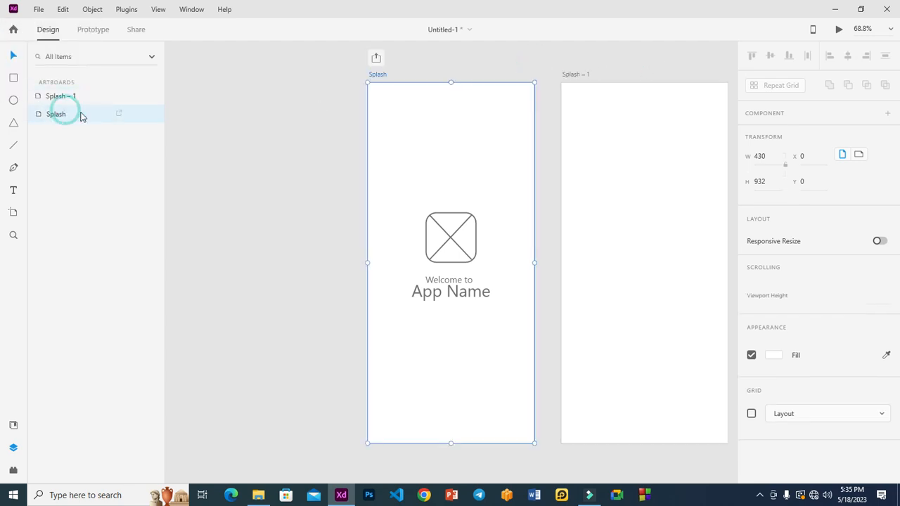
left_click(535, 67)
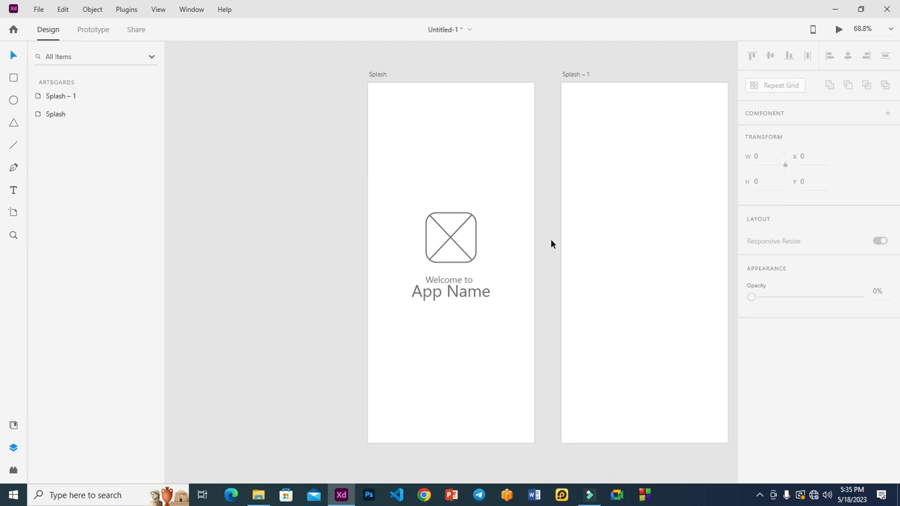
Delete the emptied Splash – 1 artboard next to the Splash screen
scroll(550, 244, "right", 3)
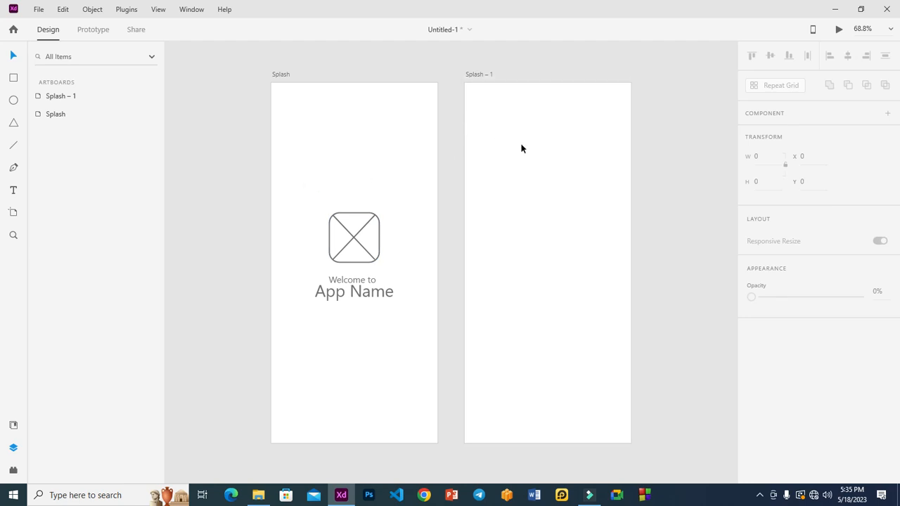
left_click(71, 97)
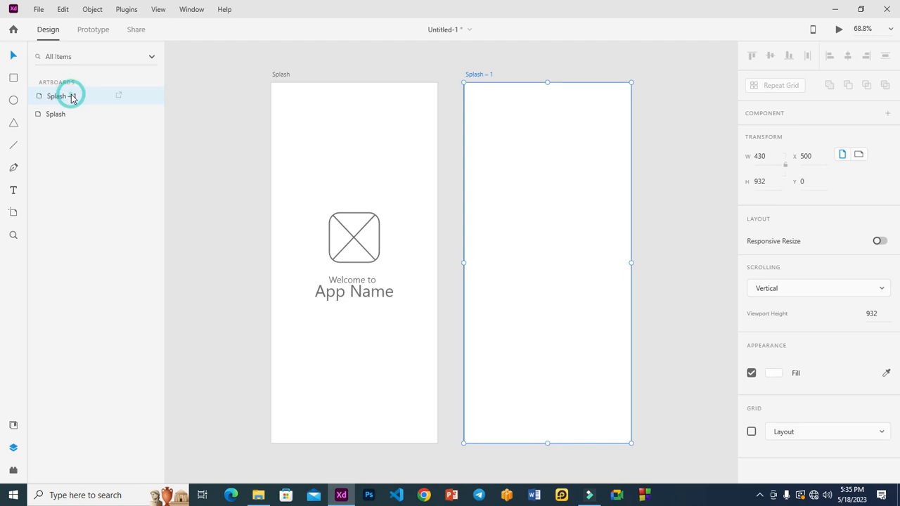
key("Delete")
left_click(307, 149)
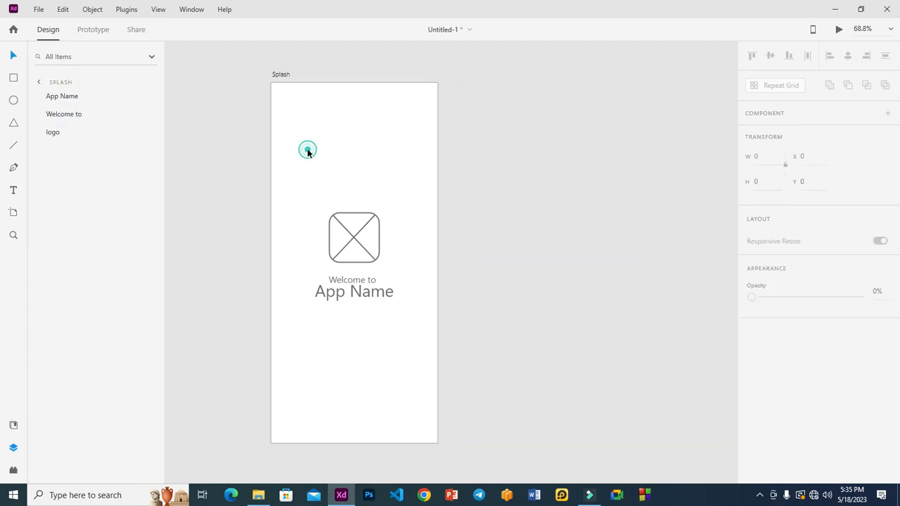
left_click(41, 83)
left_click(53, 96)
left_click_drag(394, 133, 542, 138)
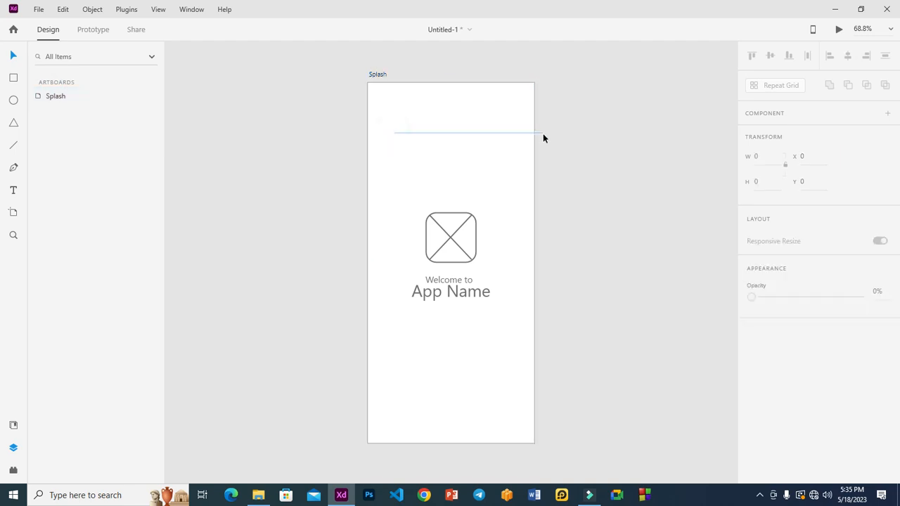
left_click(374, 76)
left_click_drag(373, 78, 554, 78)
double_click(562, 74)
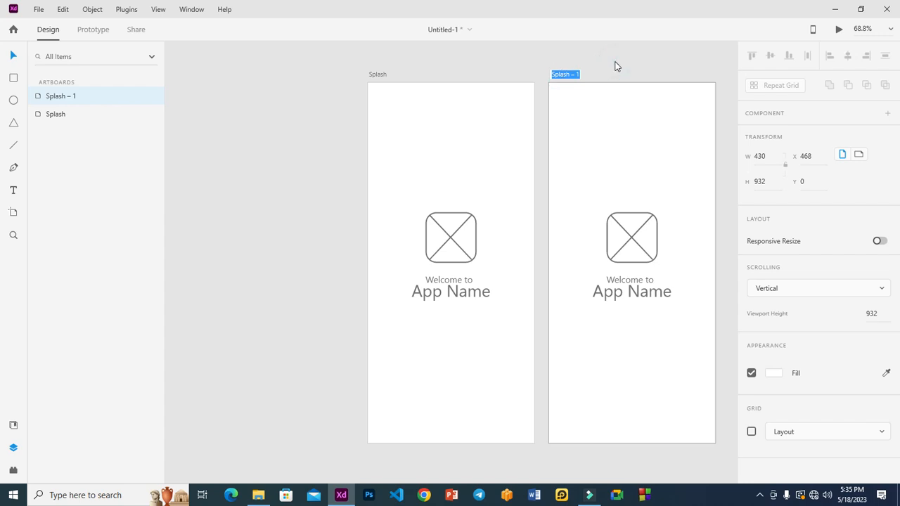
left_click(55, 115)
left_click(64, 98)
key("Delete")
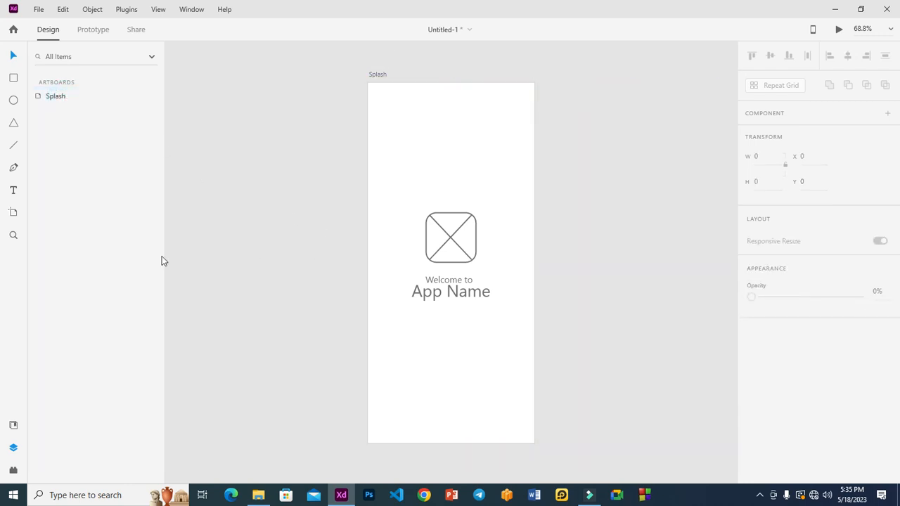
Add a new blank artboard beside Splash using the iPhone 14 Pro Max preset (430 x 932)
left_click(14, 214)
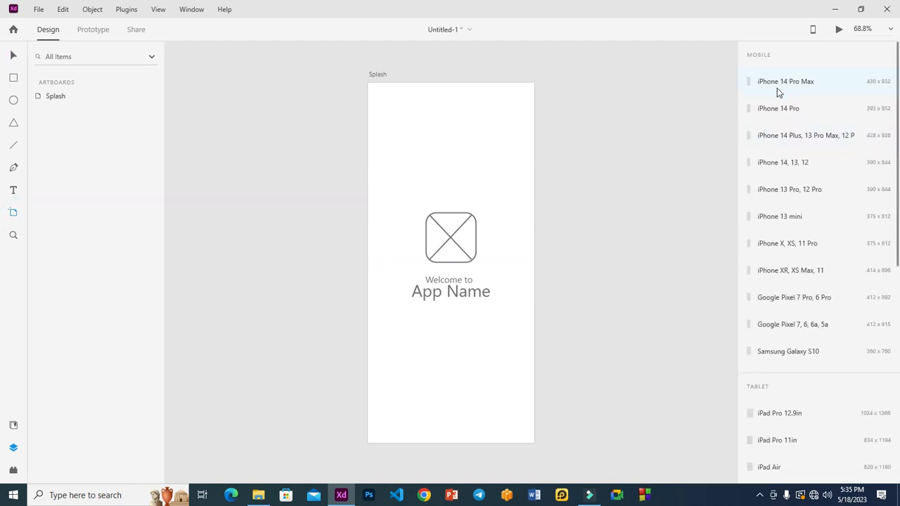
left_click(777, 84)
double_click(595, 74)
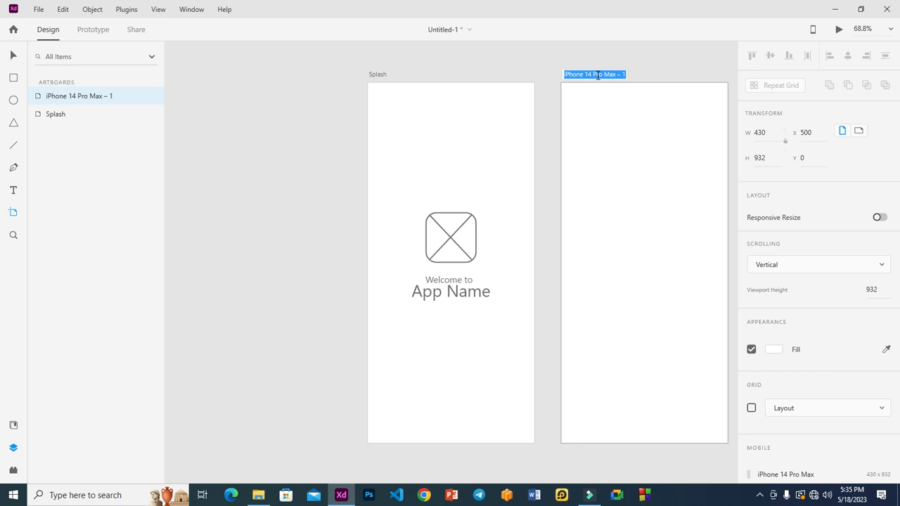
left_click(523, 74)
left_click(47, 113)
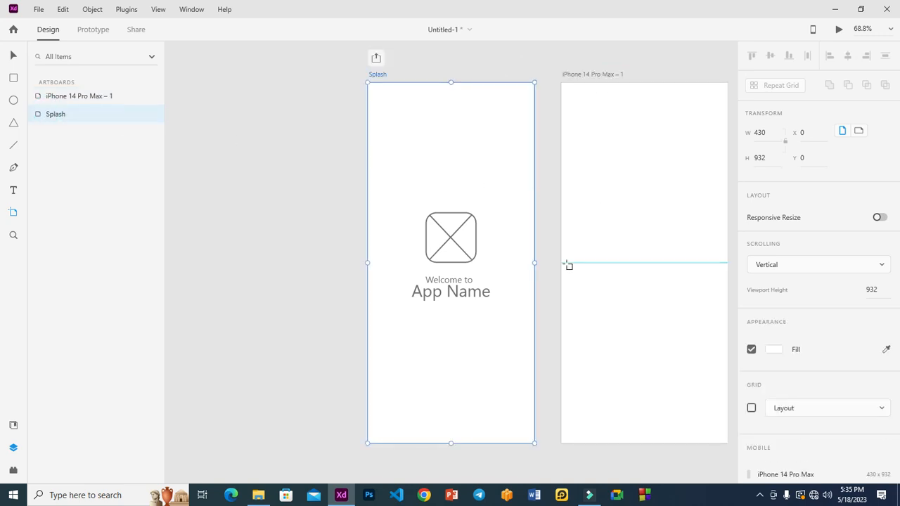
key("v")
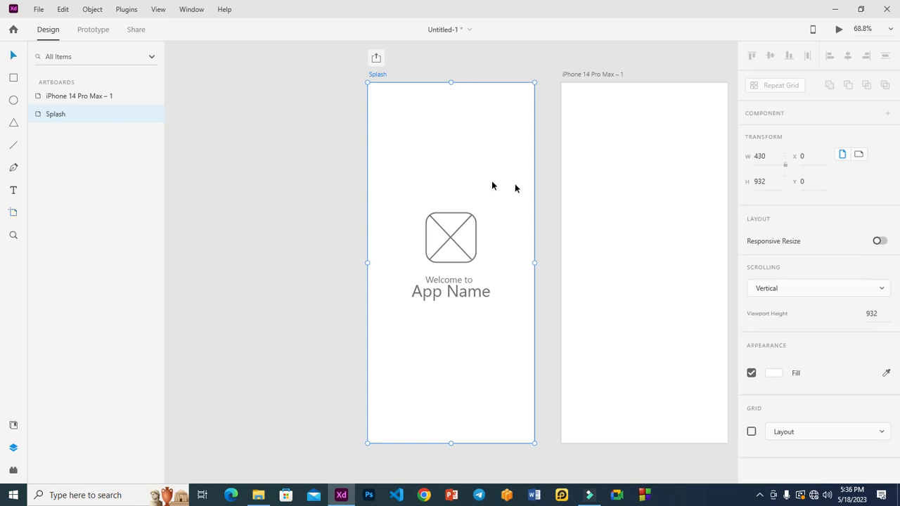
scroll(574, 216, "right", 3)
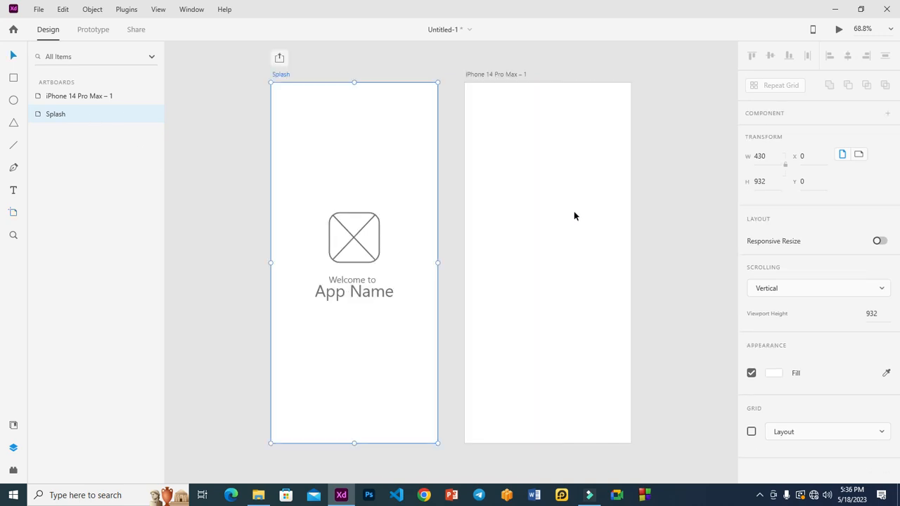
left_click(682, 172)
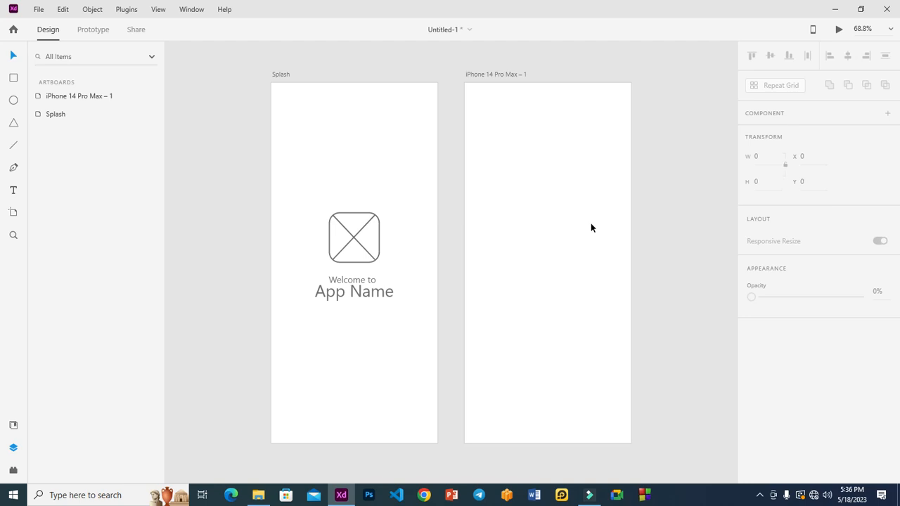
Copy the Splash logo placeholder onto the new artboard and enlarge it to about 287 × 271 in the artboard's upper part
left_click(353, 239)
left_click_drag(353, 241, 539, 195)
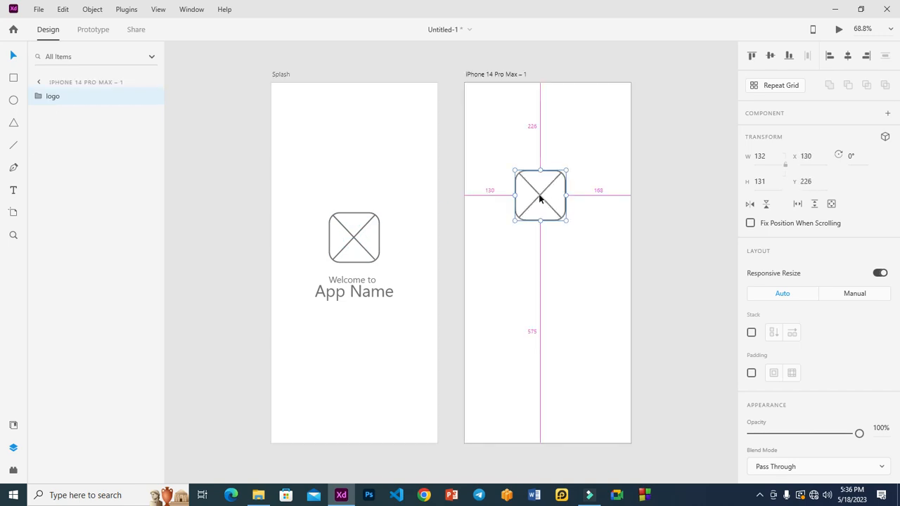
left_click_drag(564, 222, 594, 275)
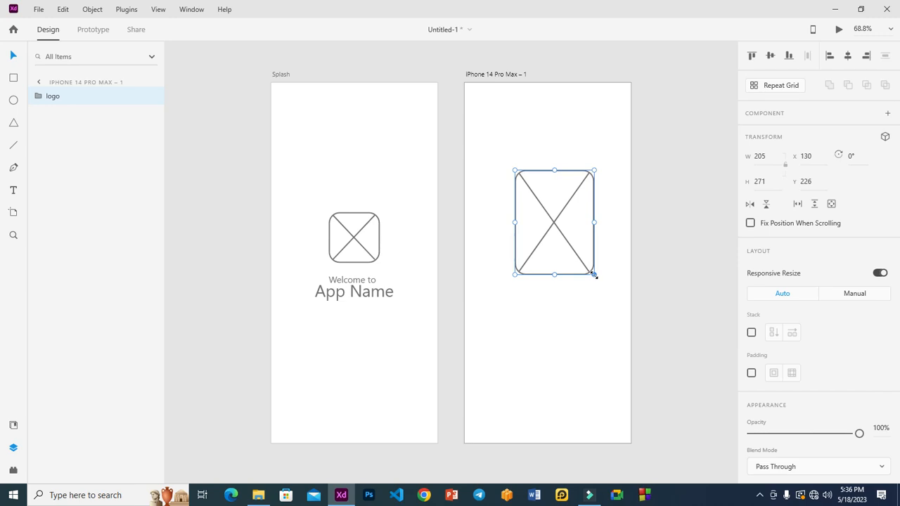
left_click_drag(515, 222, 493, 226)
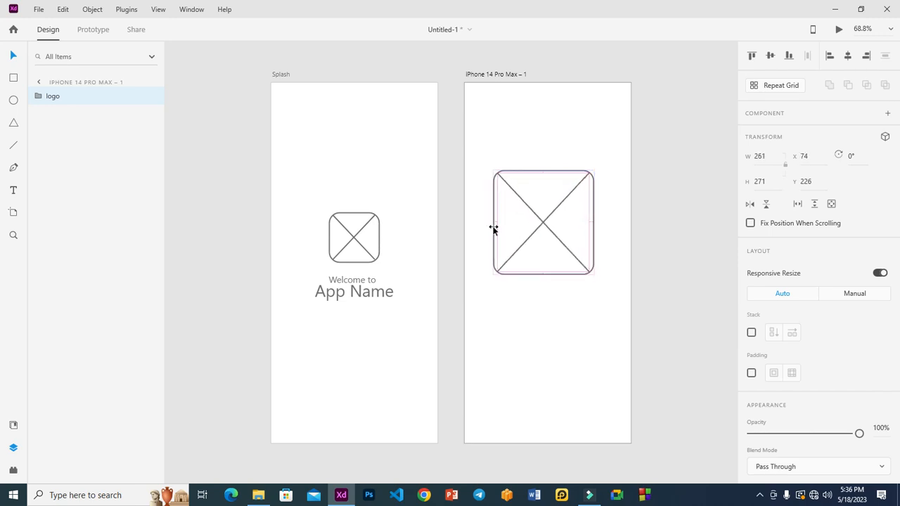
left_click_drag(593, 222, 604, 221)
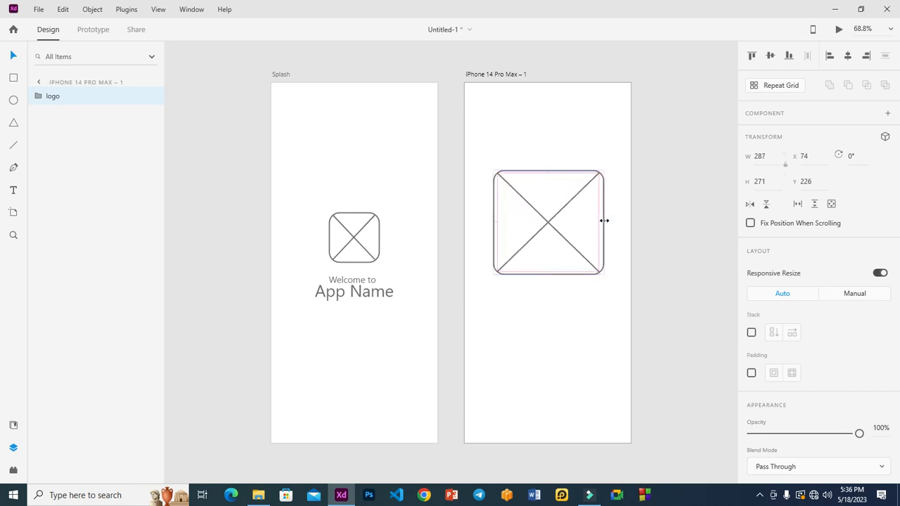
left_click_drag(552, 237, 551, 202)
left_click(554, 294)
left_click(347, 291)
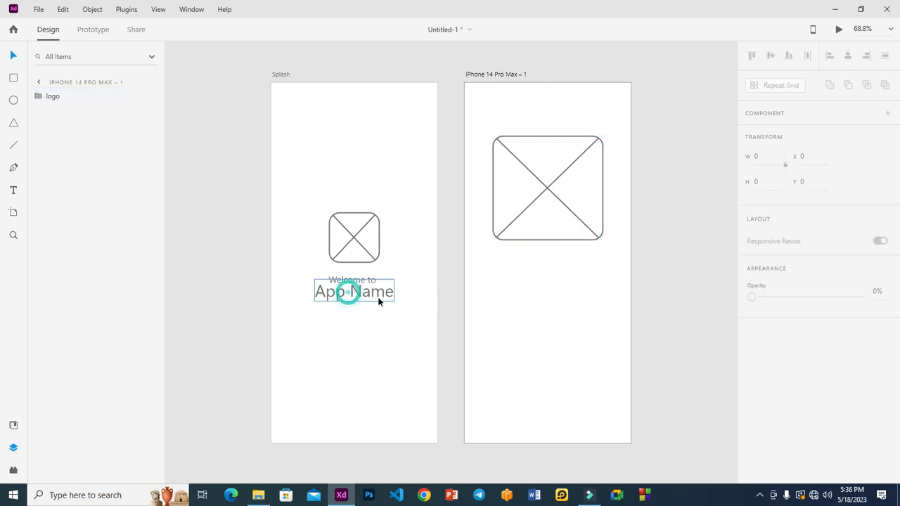
left_click_drag(360, 295, 560, 278)
double_click(560, 277)
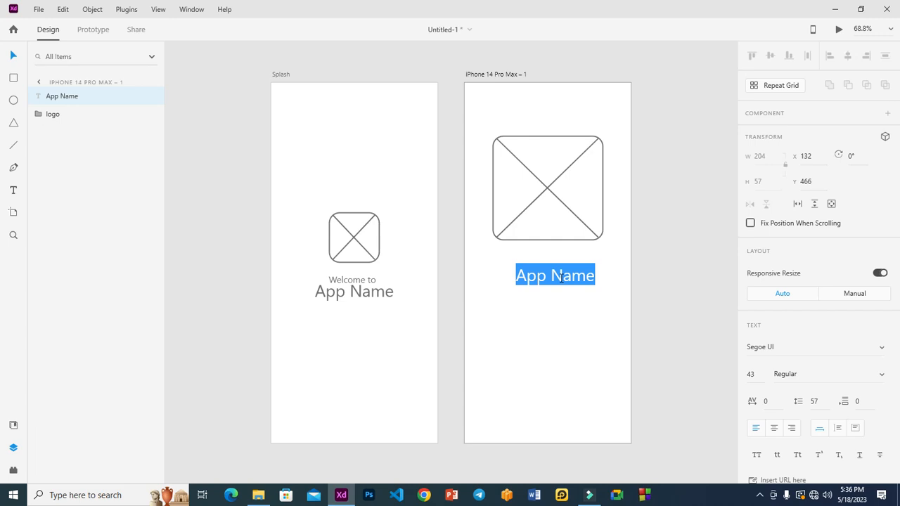
left_click(560, 277)
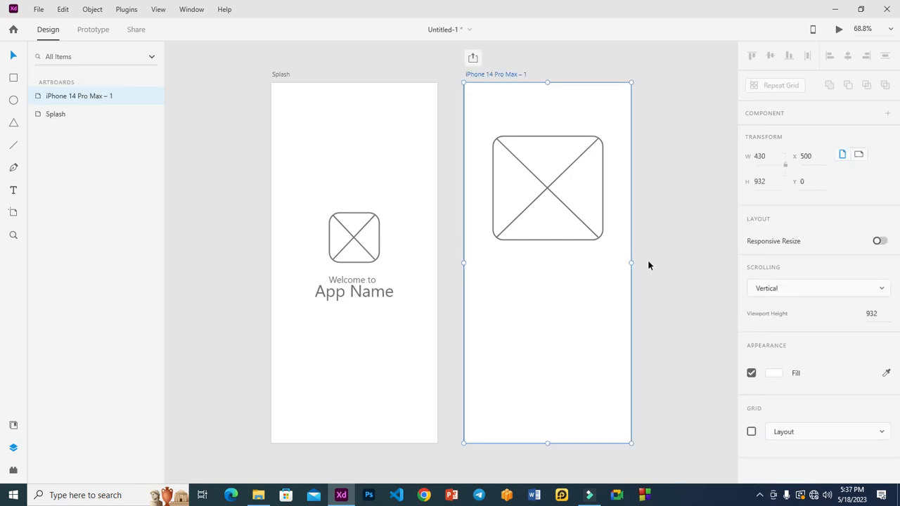
Rename the iPhone 14 Pro Max – 1 artboard as "Welcome Screen-1"
double_click(503, 74)
type("We")
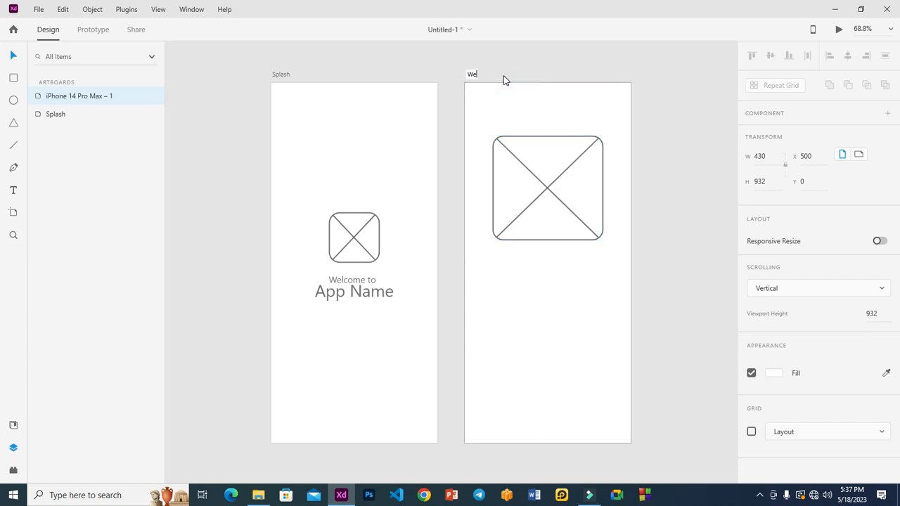
type("lcome Screen -1")
key("Return")
left_click(547, 190)
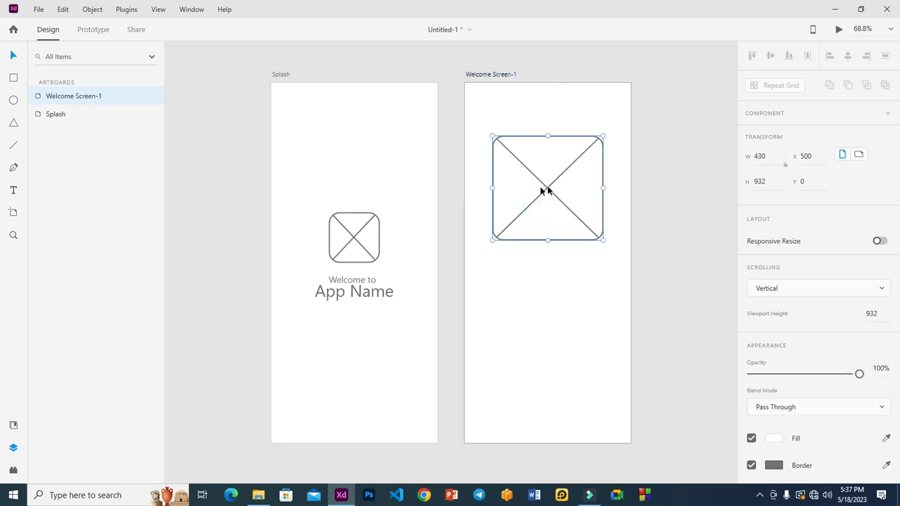
Copy the "App Name" text from Splash to below the Welcome Screen-1 placeholder and replace its wording with "Do you want to"
left_click(359, 292)
left_click_drag(358, 297, 546, 267)
double_click(547, 269)
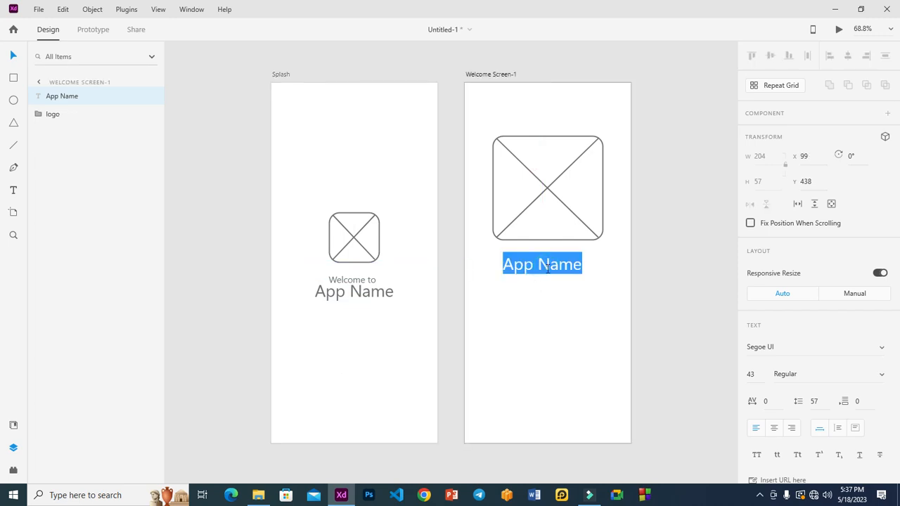
type("Do ")
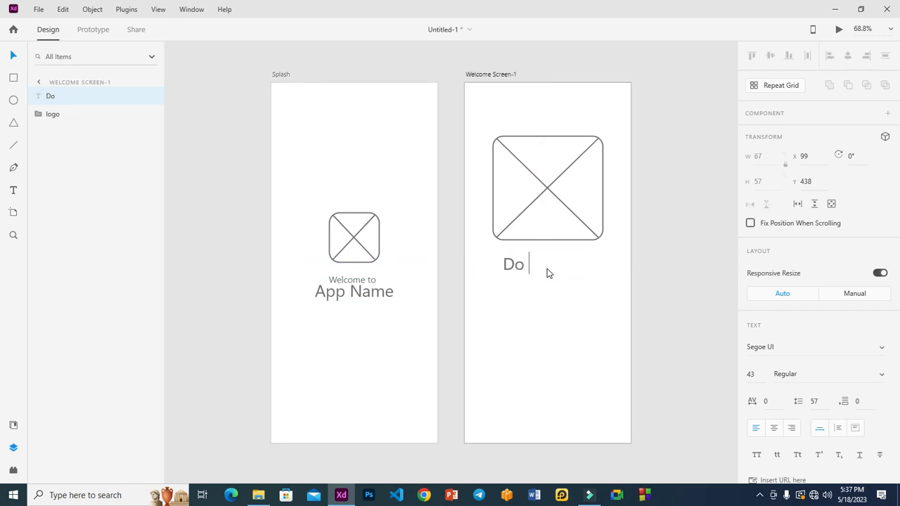
type("you want to e")
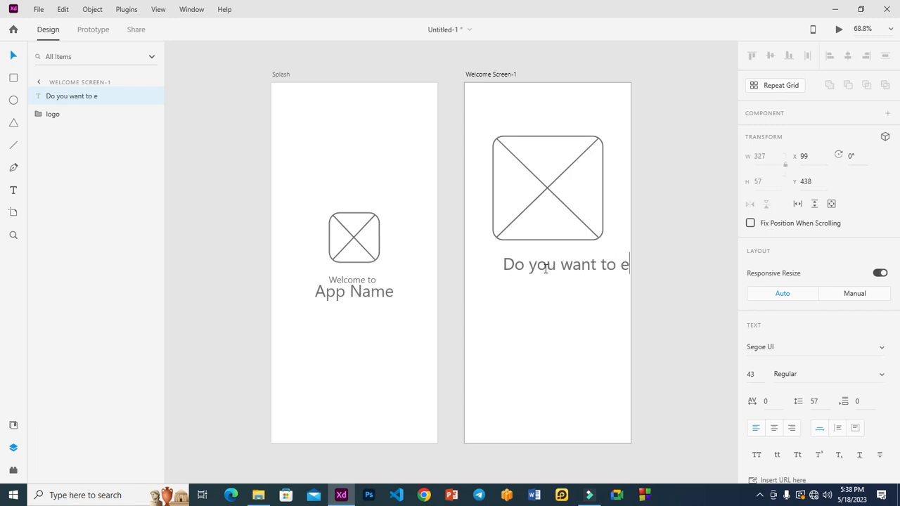
left_click(620, 270)
key("Delete")
key("BackSpace")
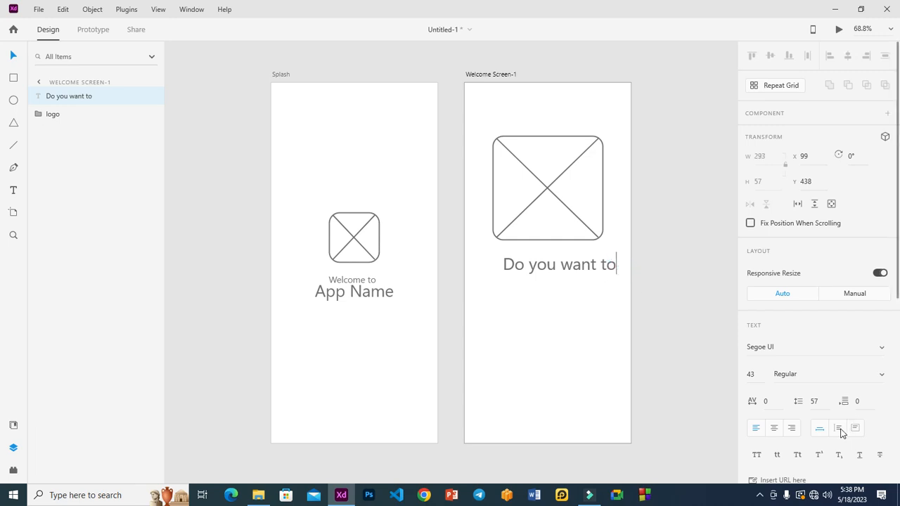
Make the heading a fixed-size text box about 197 high and continue its wording with "Become a Software Developer?"
left_click(853, 427)
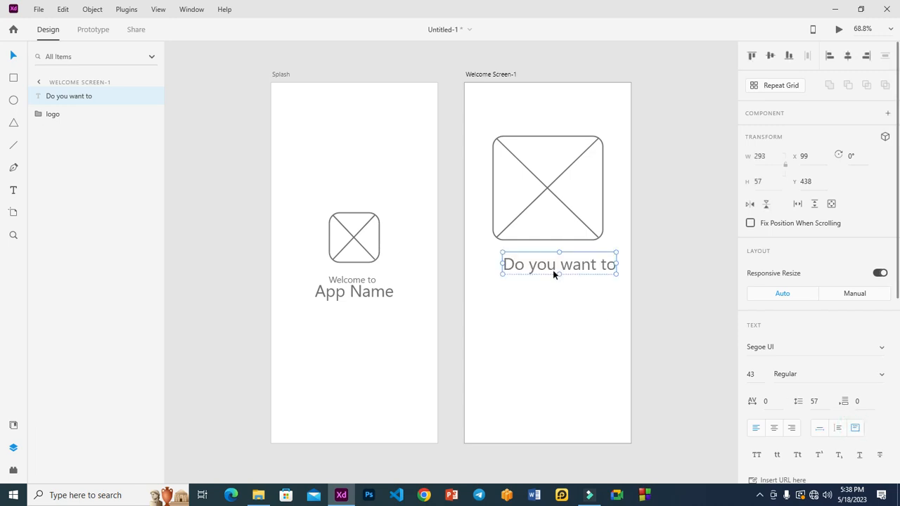
left_click_drag(560, 274, 560, 328)
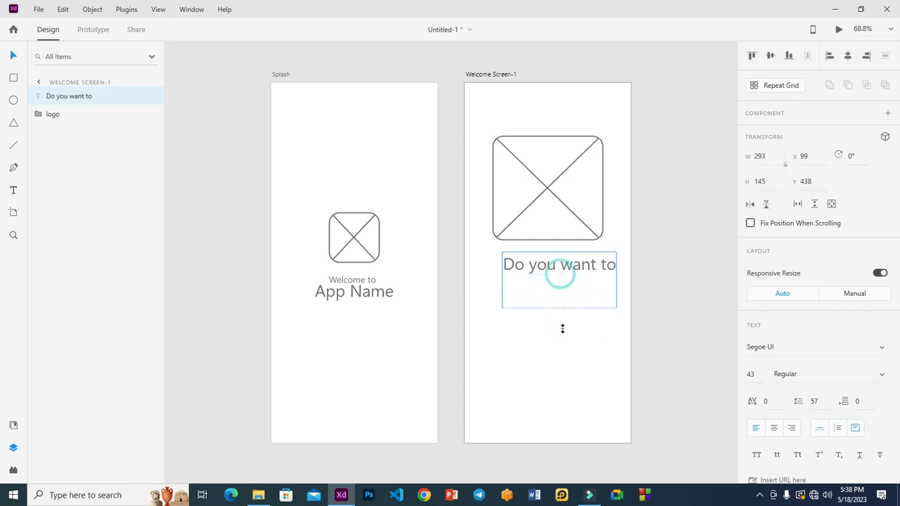
double_click(612, 266)
left_click(613, 265)
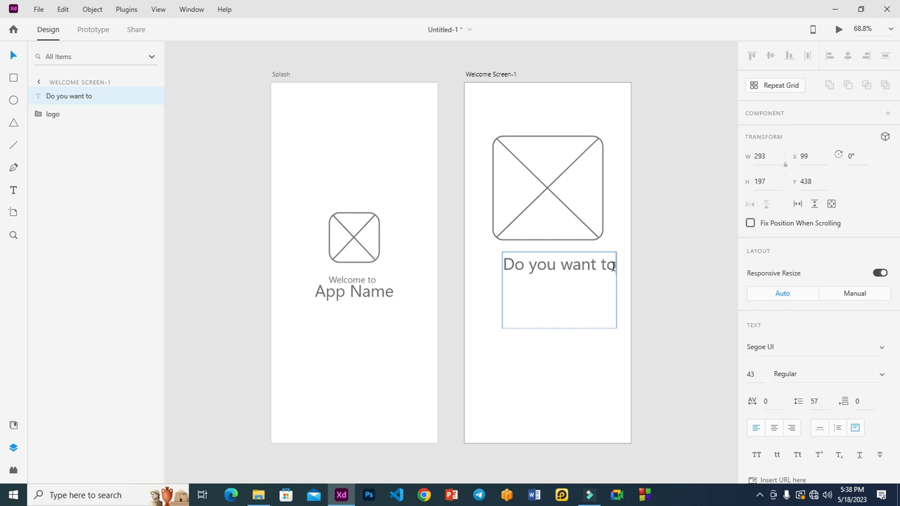
type("Become a ")
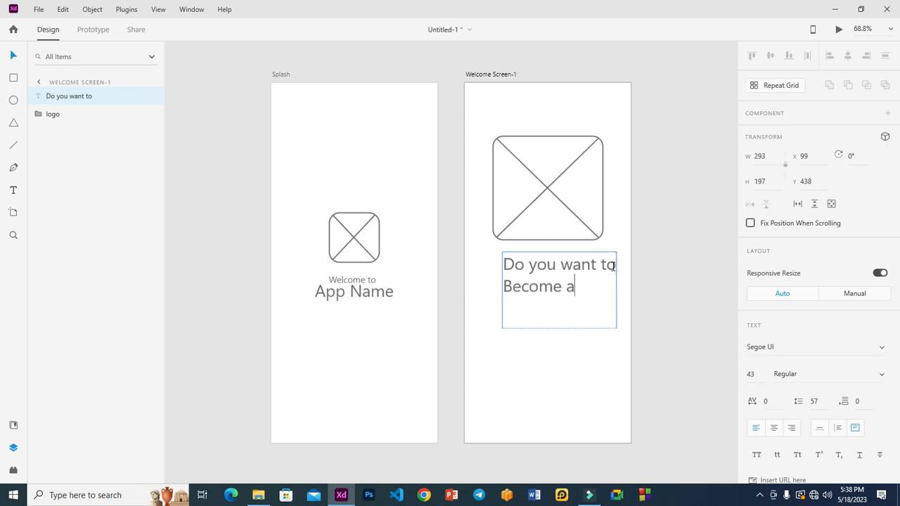
type("Softwar")
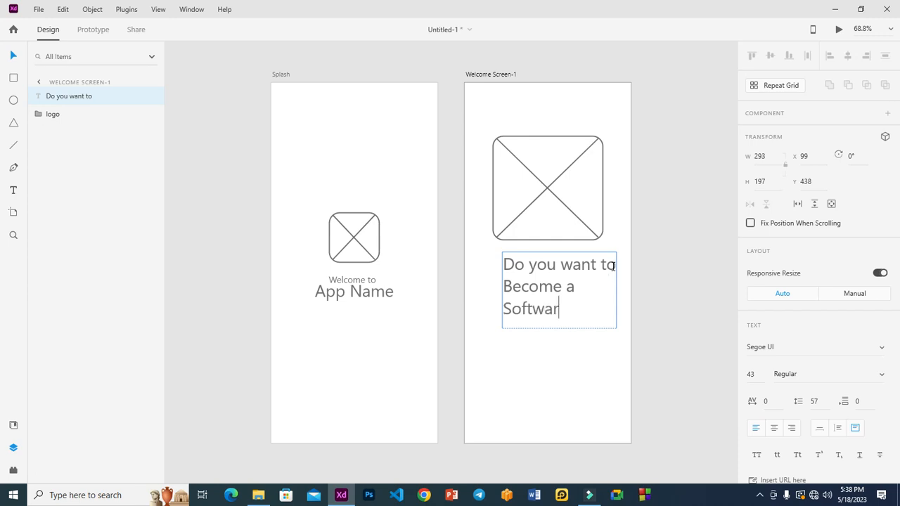
type("e Develop")
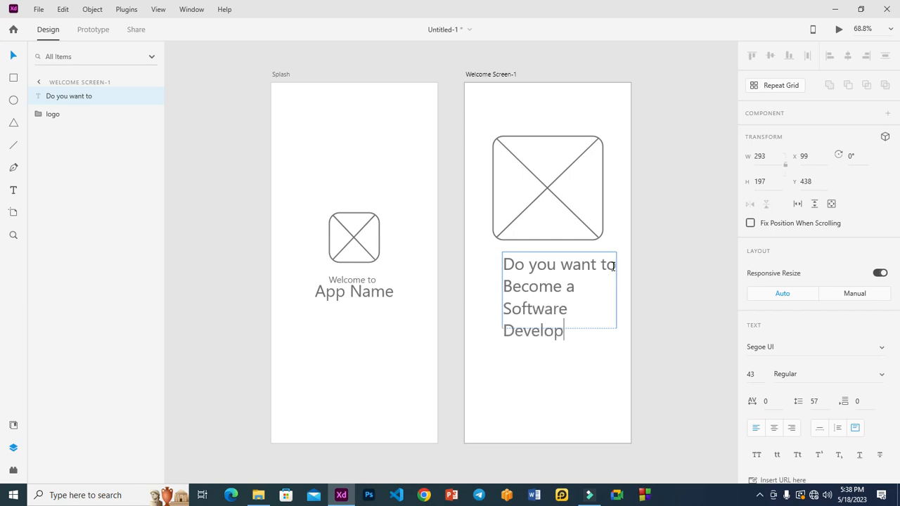
type("er?")
Extend the heading's text box to a height of about 251 so it holds all four lines
left_click(552, 308)
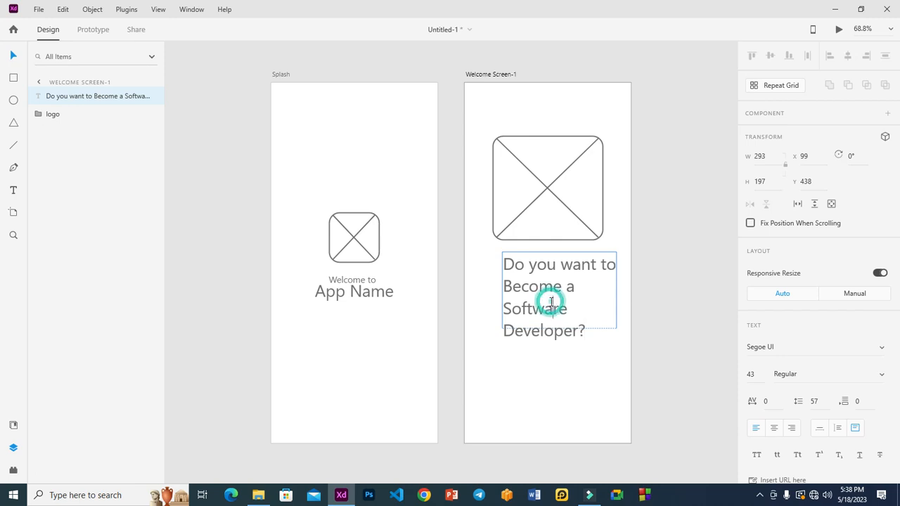
left_click(595, 391)
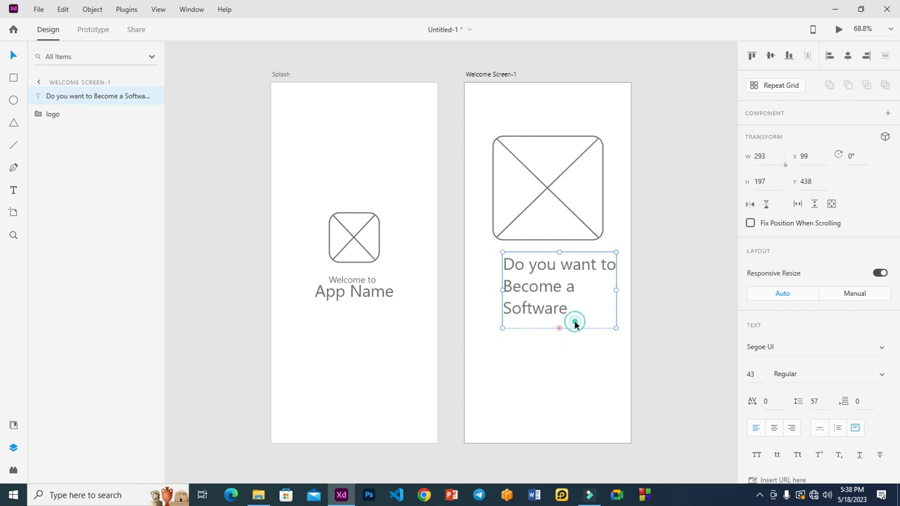
left_click_drag(558, 326, 561, 348)
left_click(575, 398)
Center-align the heading text and move its box to about X 69, Y 416 beneath the placeholder
left_click(554, 331)
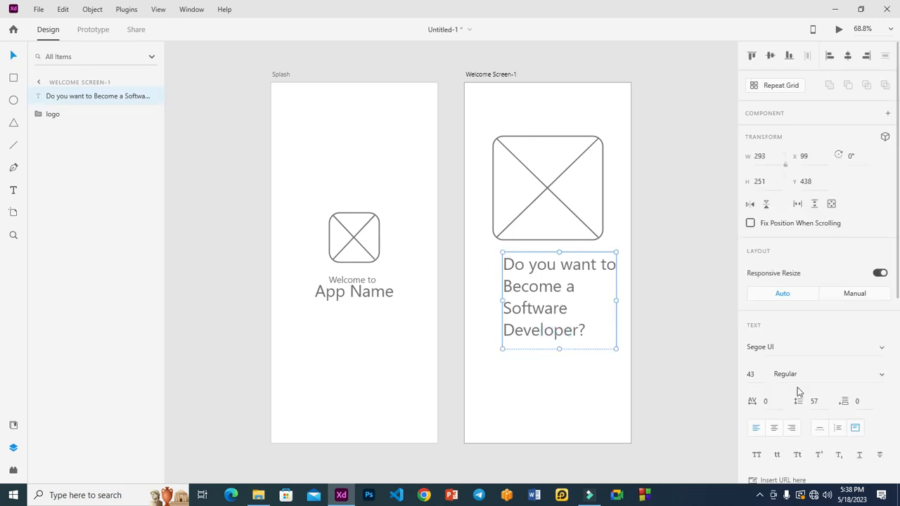
left_click(773, 428)
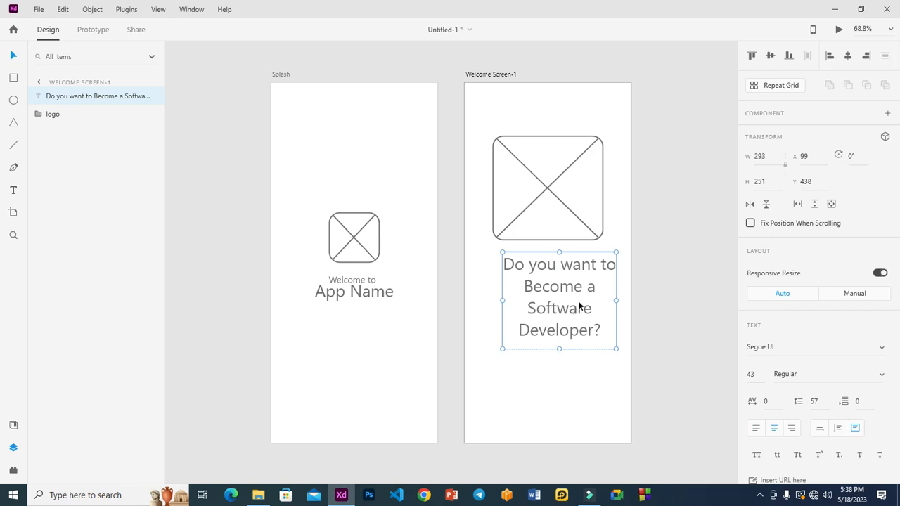
left_click_drag(577, 290, 568, 281)
Set the heading's font size to 30
left_click(758, 374)
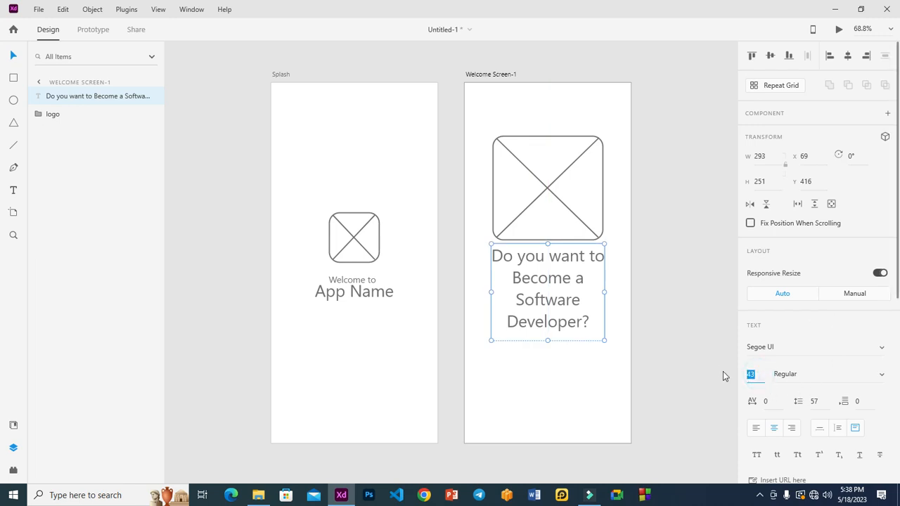
type("4")
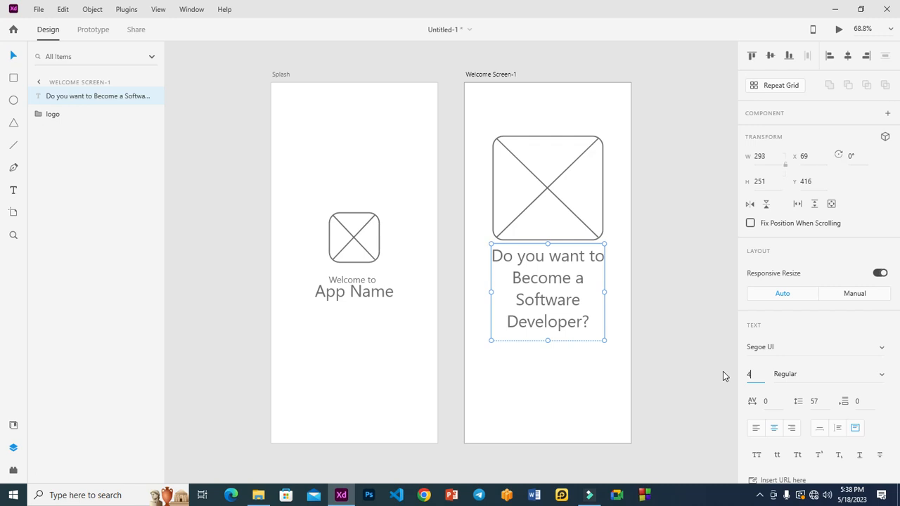
key("BackSpace")
type("30")
key("Return")
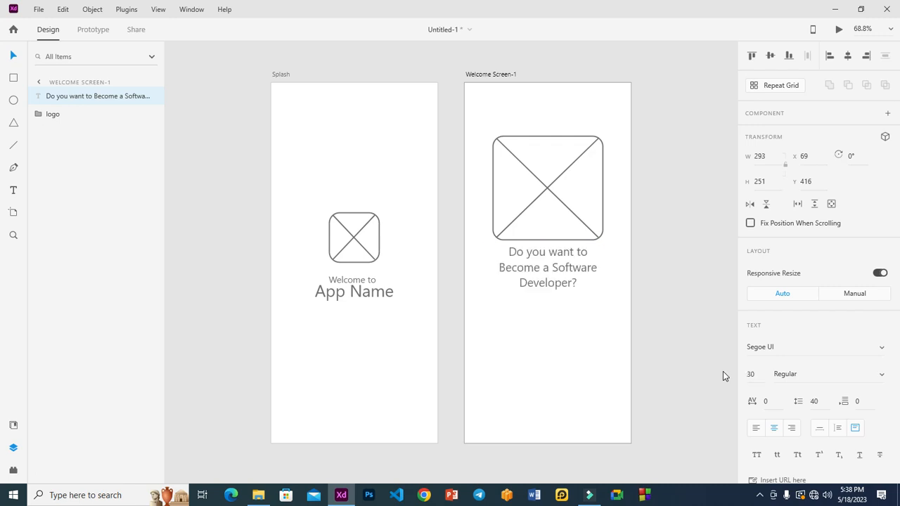
Shorten the heading's text box to about 138 high and move it down to about Y 445 below the placeholder
left_click(552, 274)
left_click(565, 309)
left_click_drag(548, 340, 561, 284)
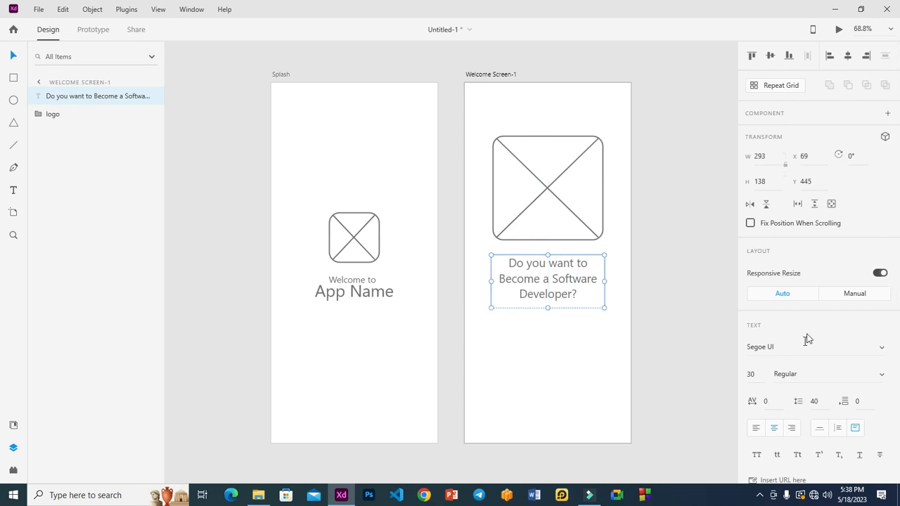
scroll(799, 321, "down", 5)
scroll(798, 321, "up", 5)
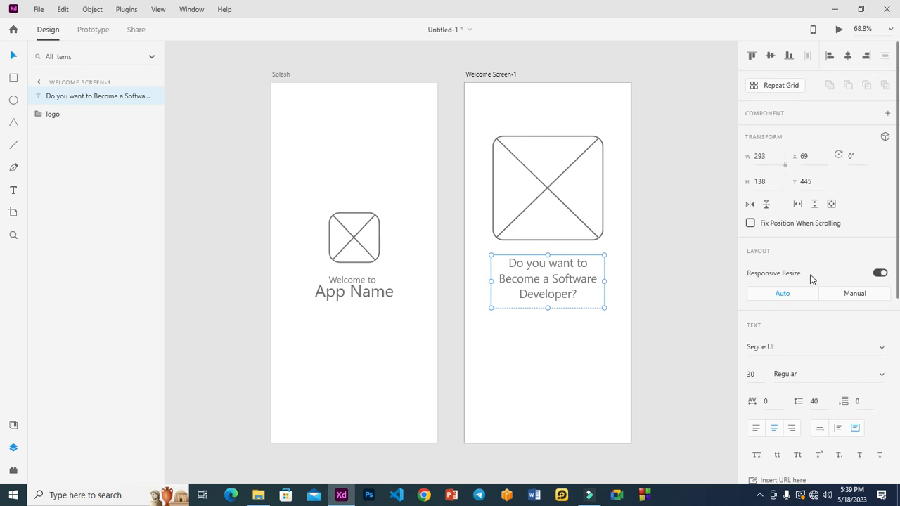
scroll(803, 311, "down", 2)
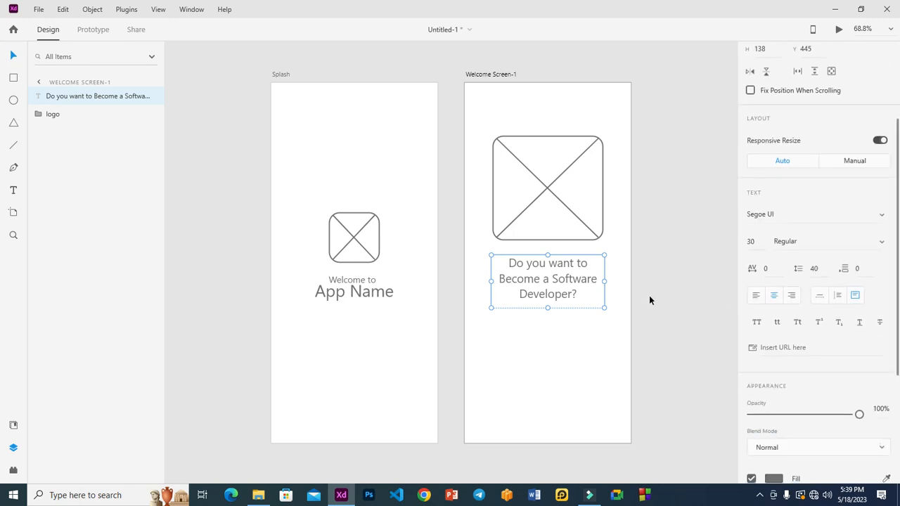
left_click(576, 341)
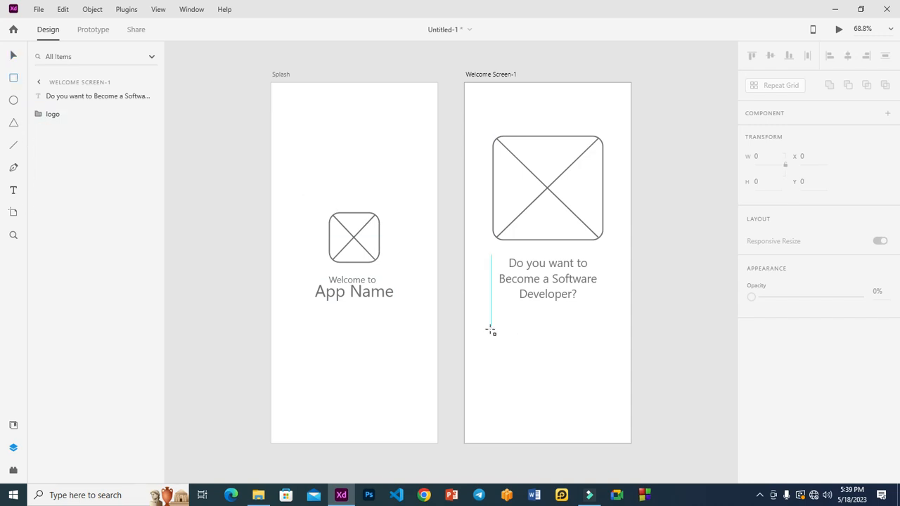
Draw a rounded rectangle of about 314 by 77 with corner radius 26 beneath the heading, and duplicate it just below
mouse_move(490, 329)
left_mouse_down()
mouse_move(532, 335)
mouse_move(530, 355)
mouse_move(613, 351)
mouse_move(613, 360)
left_mouse_up()
left_click_drag(497, 338, 501, 340)
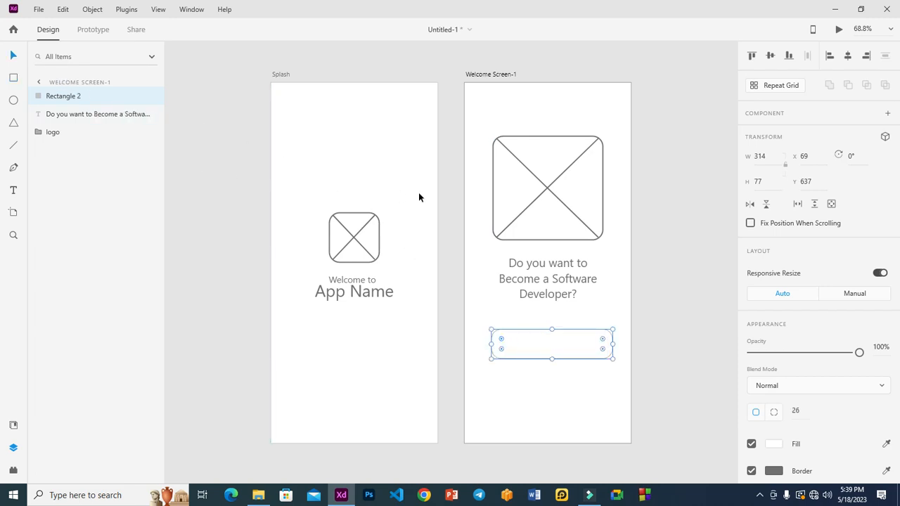
left_click_drag(535, 344, 537, 372)
left_click(546, 346)
Copy the App Name text from Splash into the upper button rectangle, change it to "Next" and center it
left_click(362, 293)
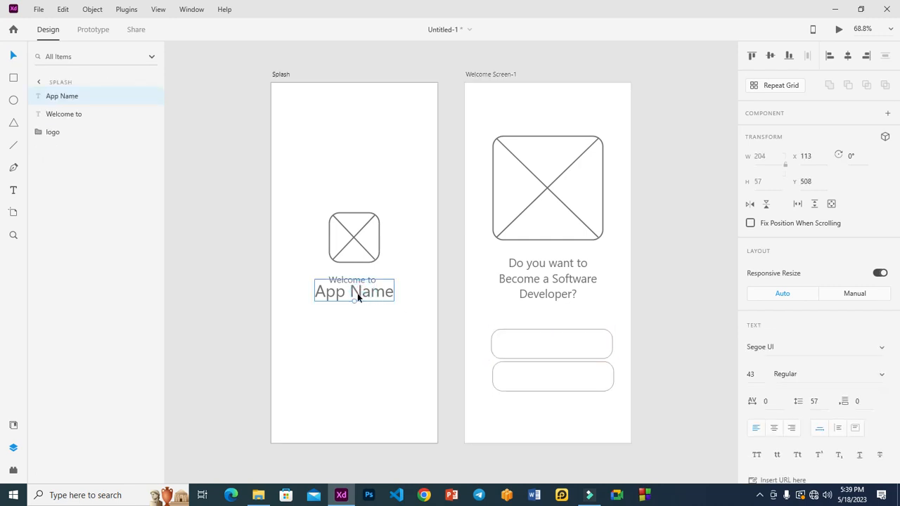
left_click_drag(358, 297, 554, 345)
double_click(554, 345)
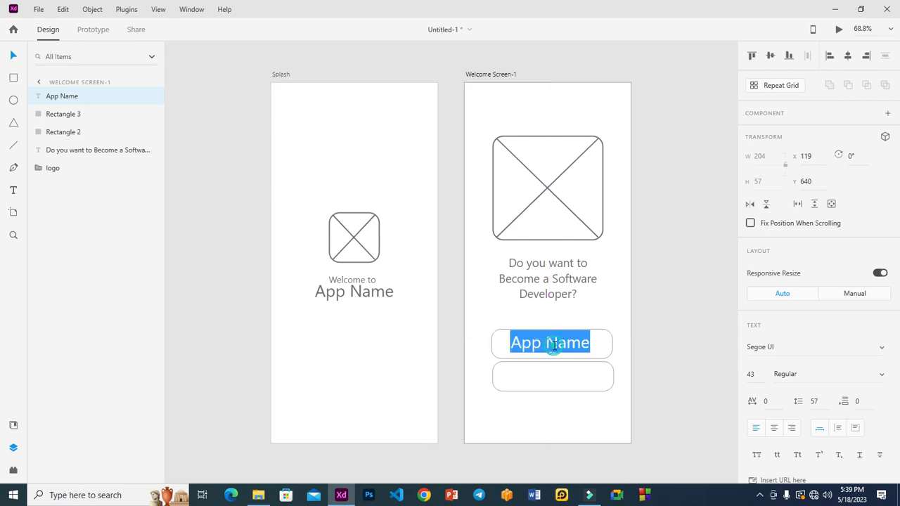
type("Next")
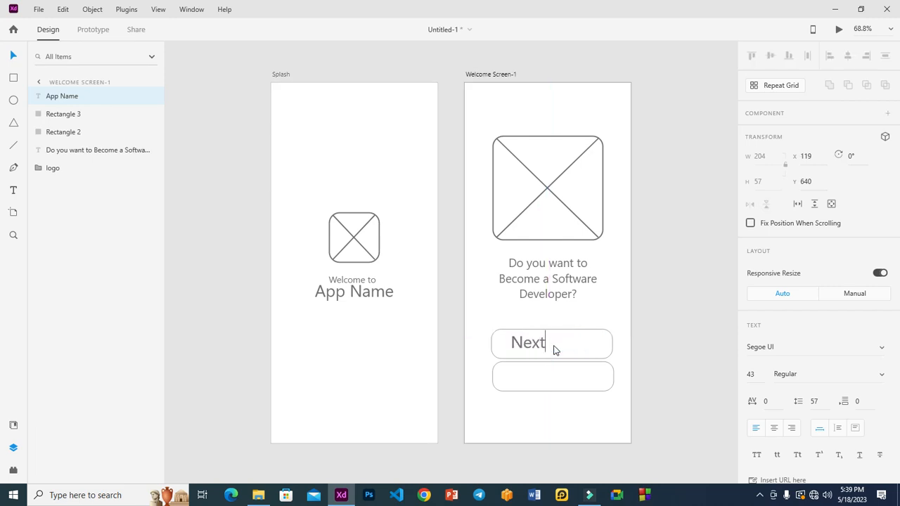
key("Escape")
left_click_drag(534, 343, 554, 343)
Set the Next button rectangle's border size to 3 and delete the empty duplicate rectangle below it
left_click(593, 343)
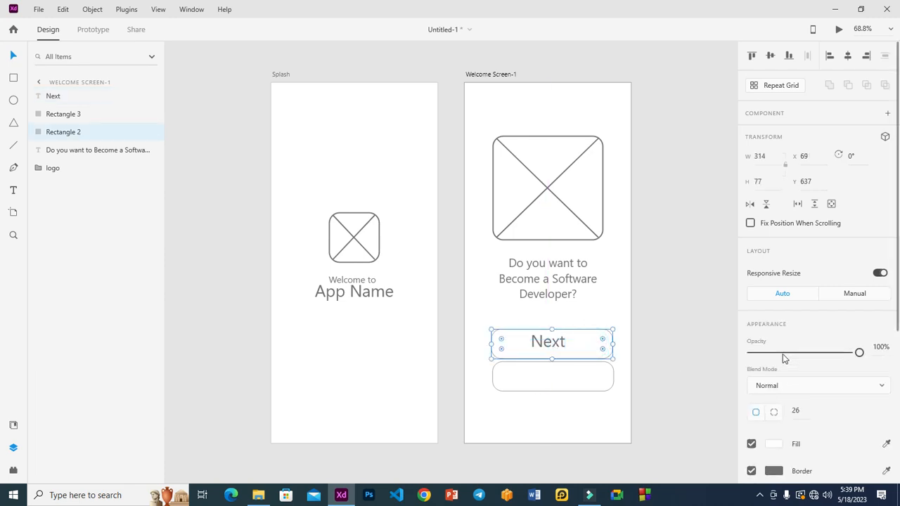
scroll(783, 366, "down", 3)
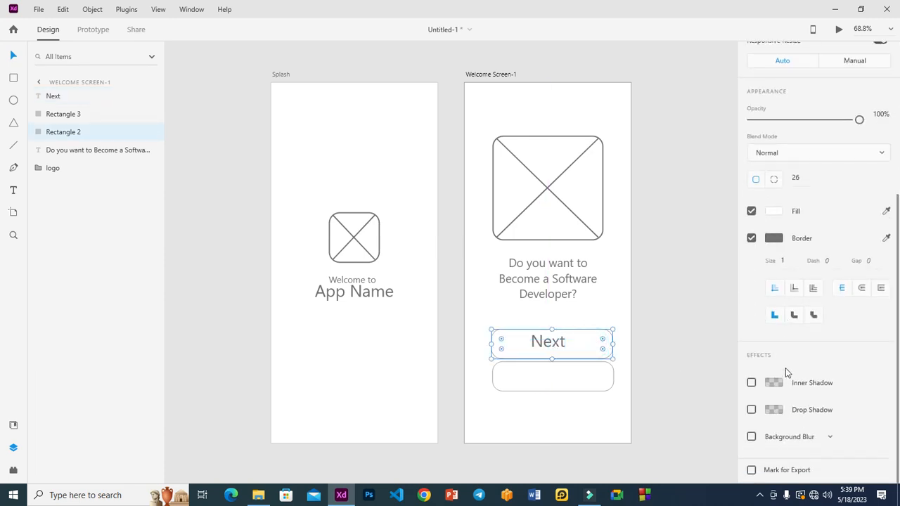
left_click(777, 261)
type("3")
key("Return")
left_click(564, 374)
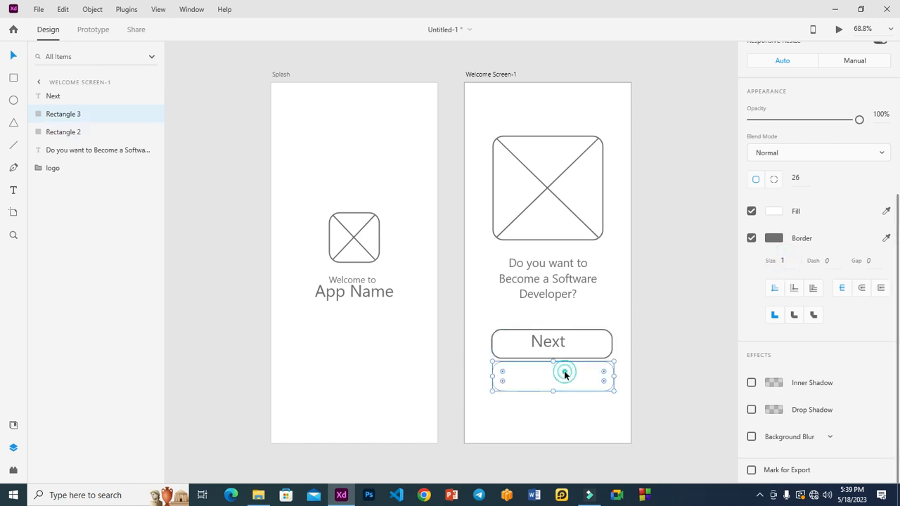
key("Delete")
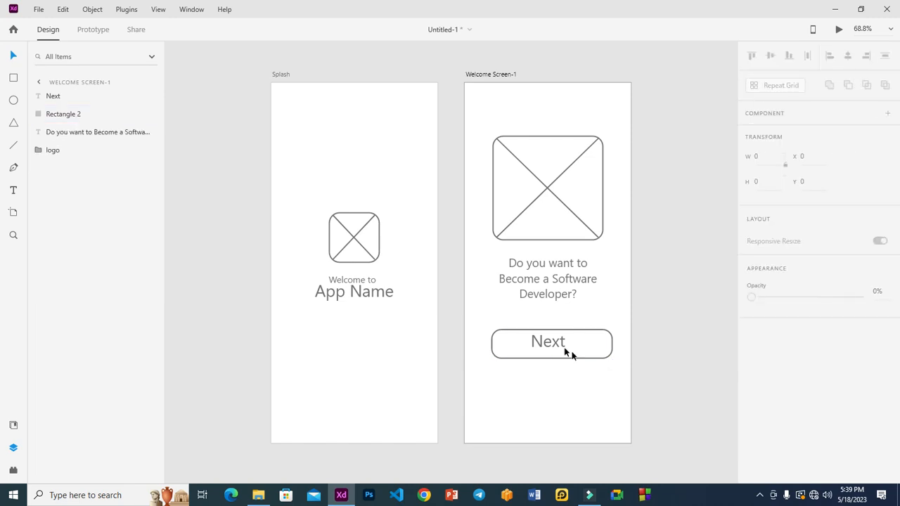
Duplicate the Next label and rectangle together to about Y 736, and change the copy's label to "Skip"
left_click(551, 343)
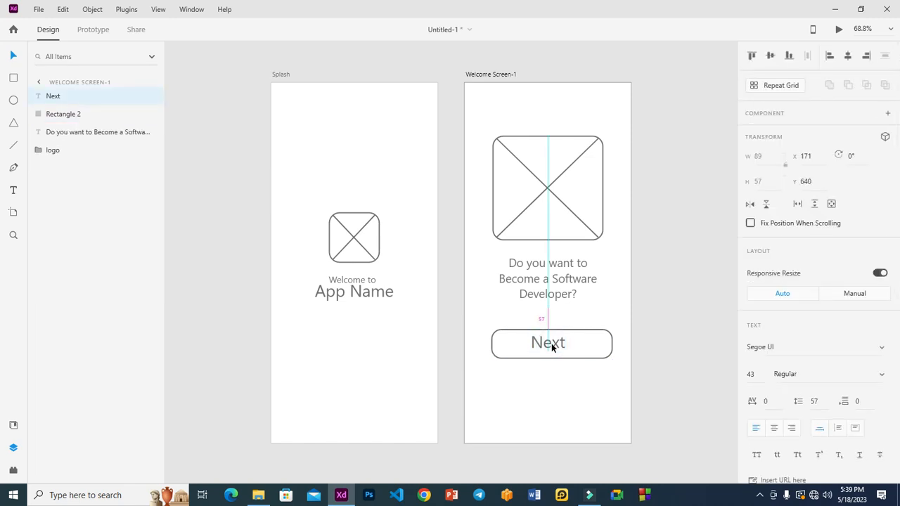
left_click(589, 345, "shift")
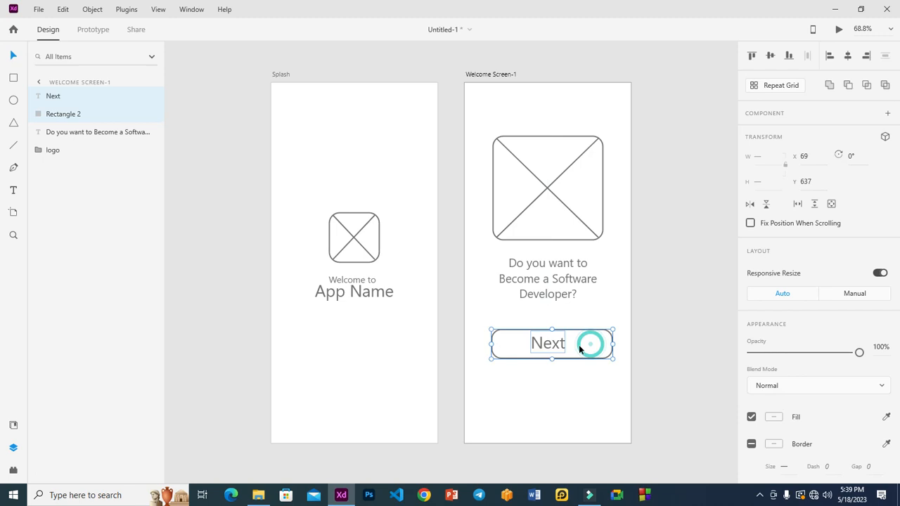
left_click_drag(553, 344, 554, 383)
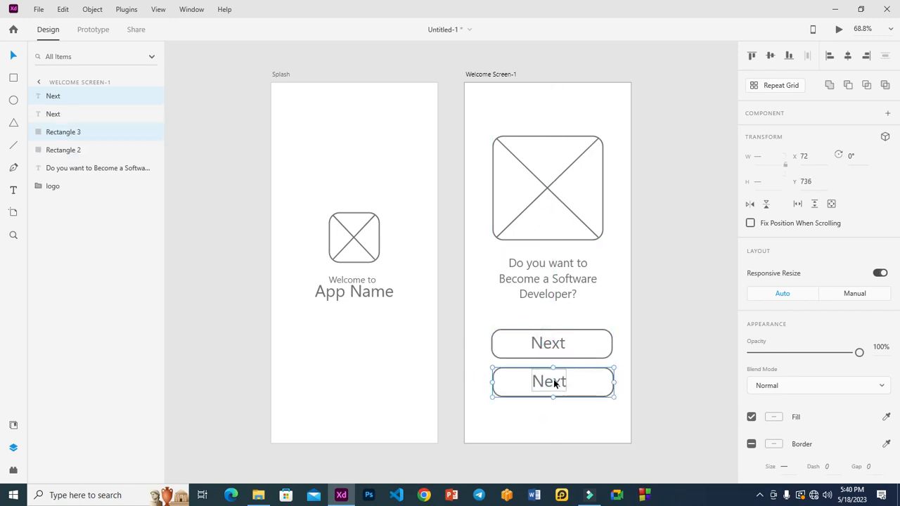
double_click(554, 382)
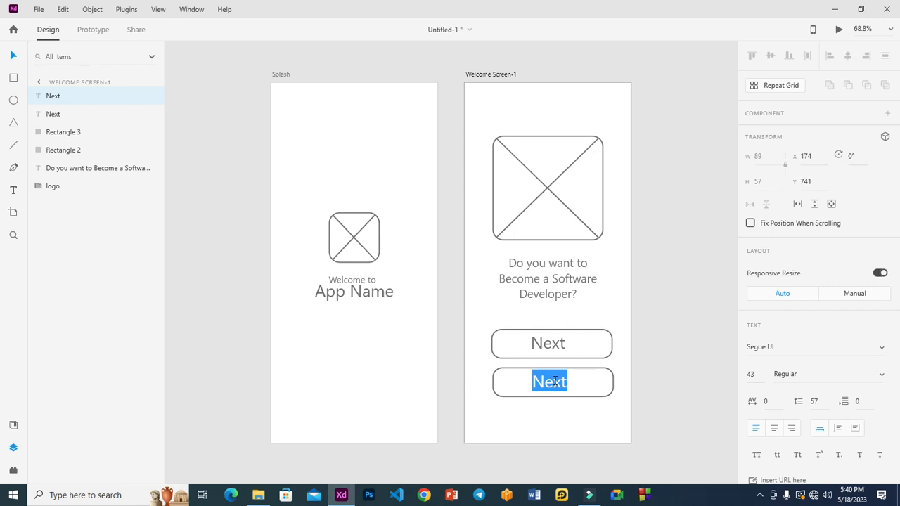
type("Skip")
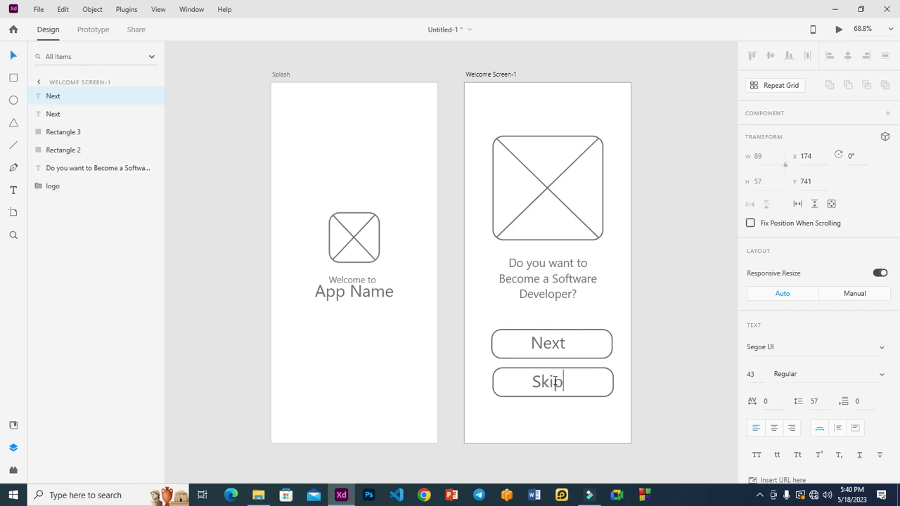
key("Escape")
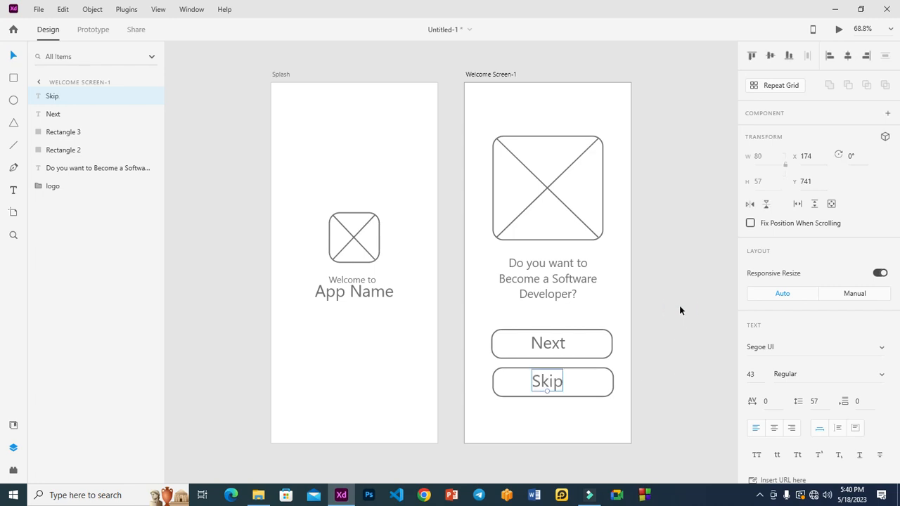
Move the heading up to about X 70, Y 420 and resize its text box to about 290 by 149
left_click_drag(552, 280, 549, 299)
mouse_move(492, 298)
left_mouse_down()
mouse_move(476, 307)
mouse_move(492, 303)
left_mouse_up()
left_click(699, 253)
left_click(555, 271)
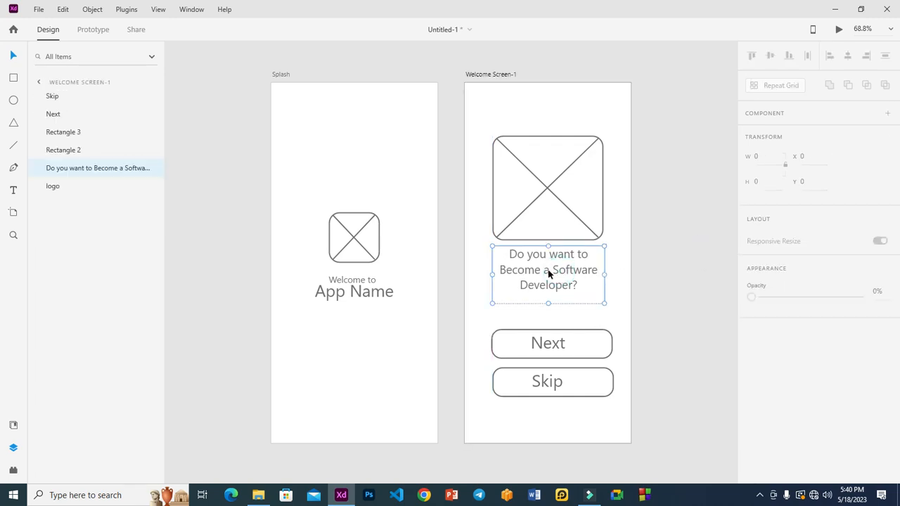
left_click_drag(556, 271, 560, 268)
left_click(648, 249)
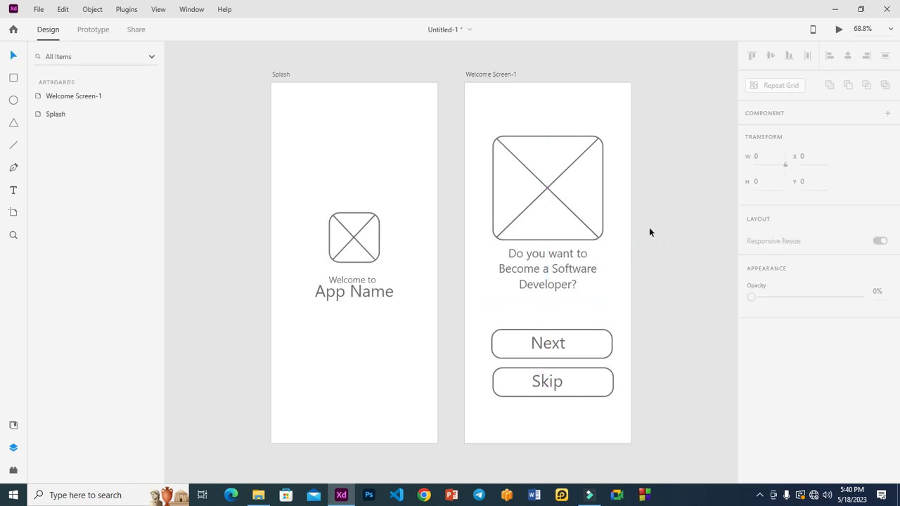
Duplicate the Welcome Screen-1 artboard beside the original
left_click(478, 102)
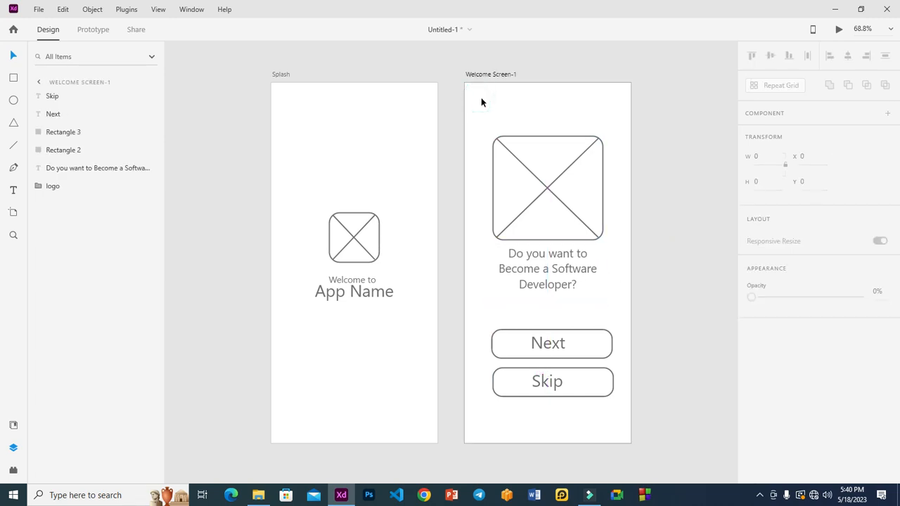
left_click(480, 75)
key("ctrl+d")
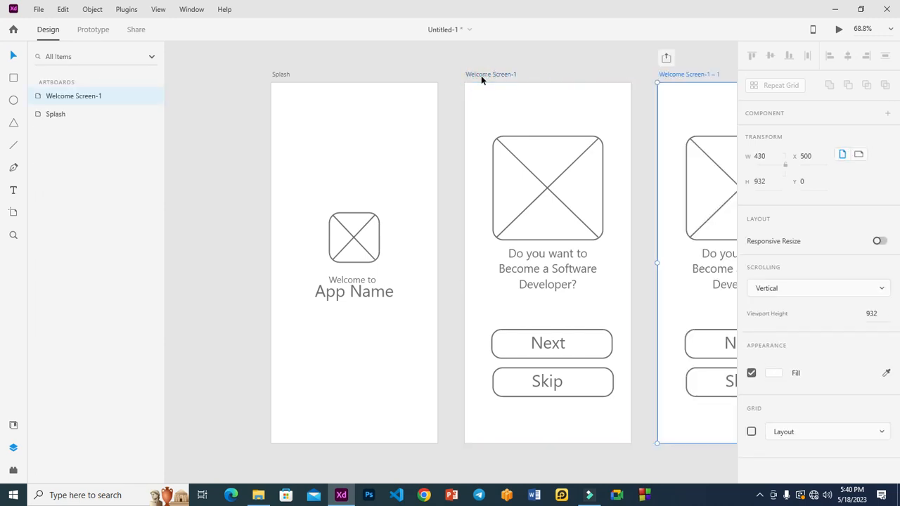
scroll(571, 298, "right", 6)
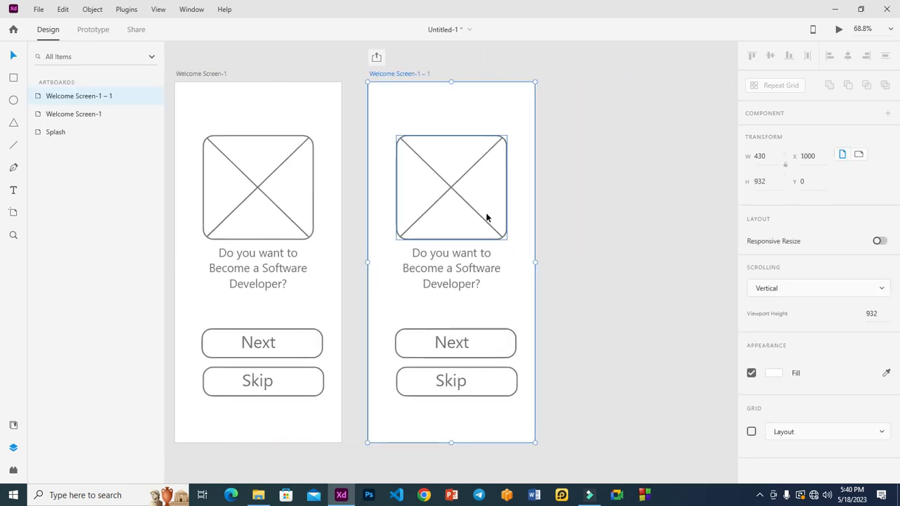
left_click(617, 193)
Replace the heading on the duplicated artboard with "Learn the Basics of Website Development"
left_click(461, 268)
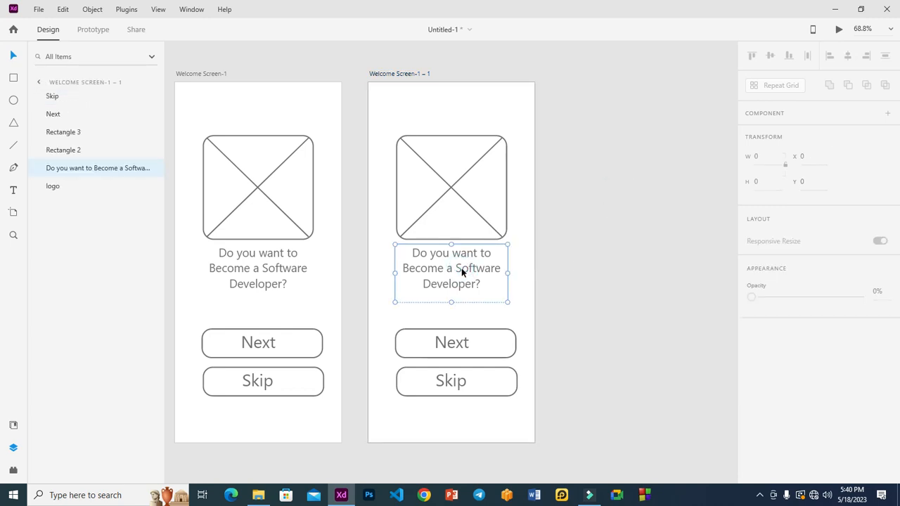
double_click(456, 270)
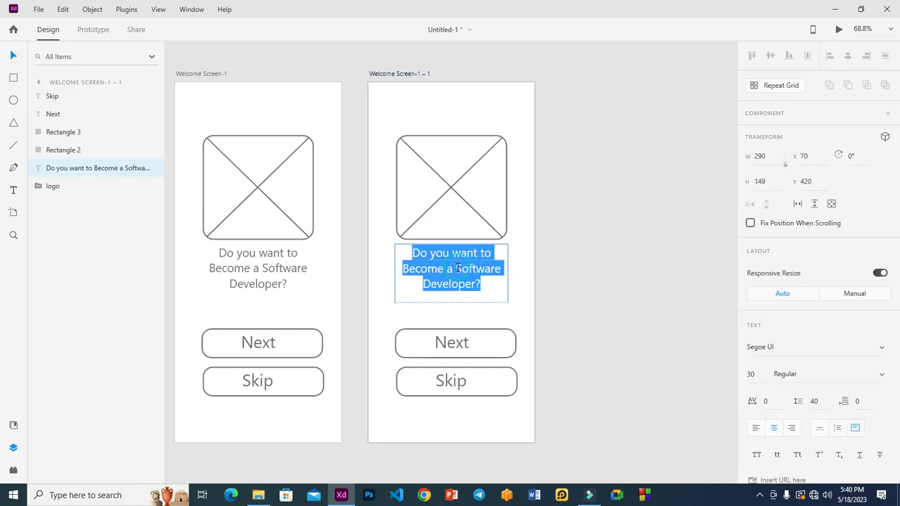
type("LEarn")
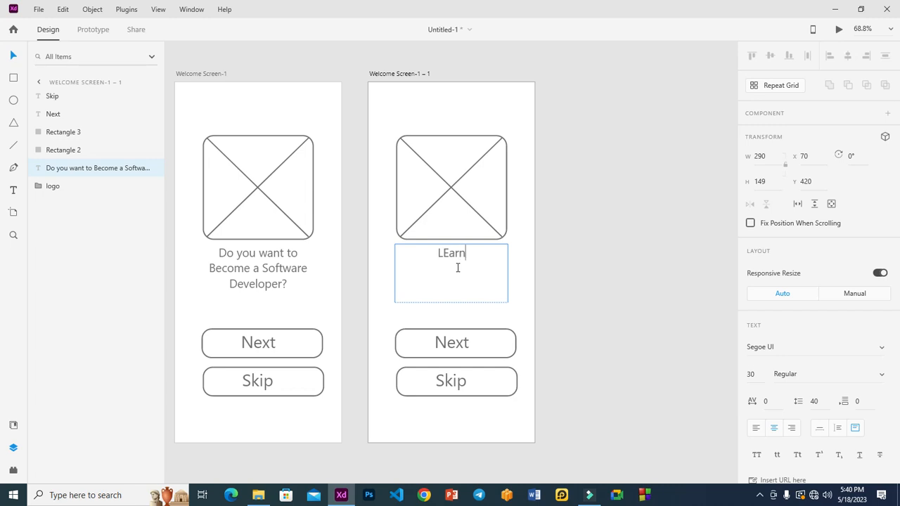
key("ctrl+a")
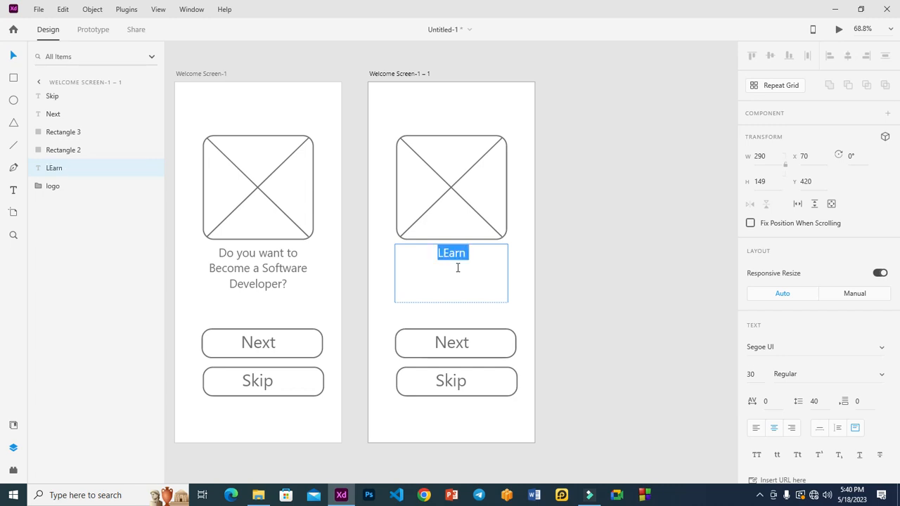
type("Learn the Basics of Website Development")
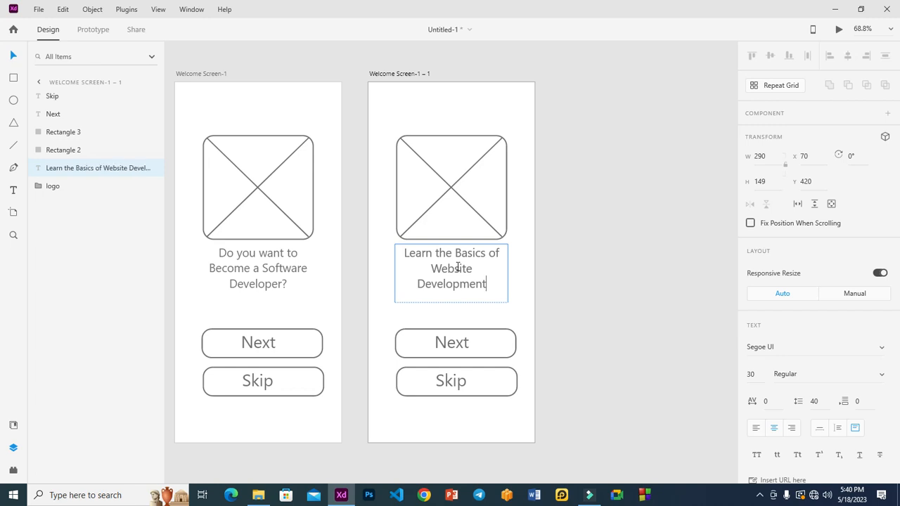
left_click(597, 259)
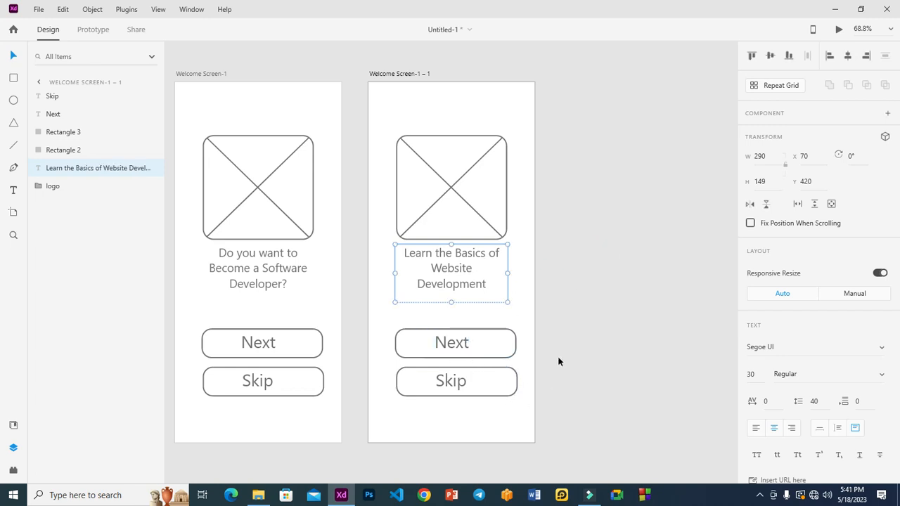
Shorten the duplicated artboard's Skip button to about half its width and change its repositioned label to "Back"
left_click(481, 383)
left_click_drag(520, 380, 434, 387)
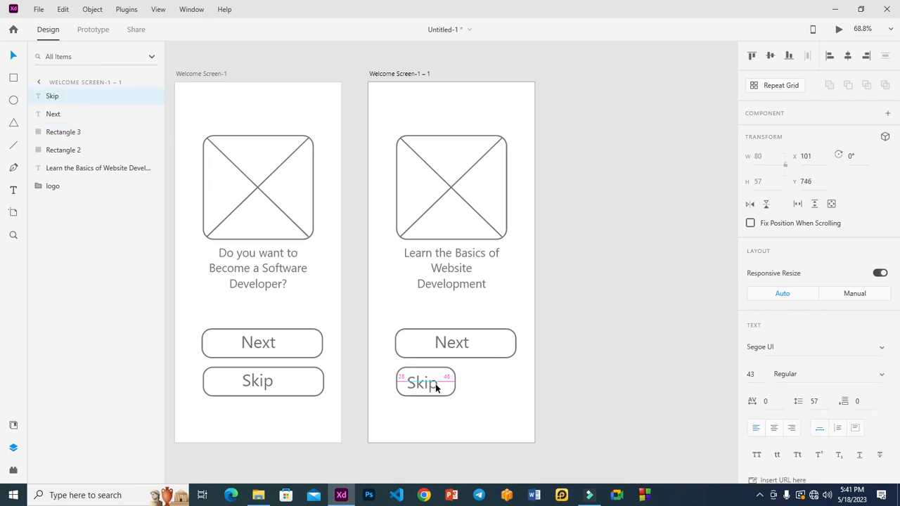
double_click(431, 387)
type("BAck")
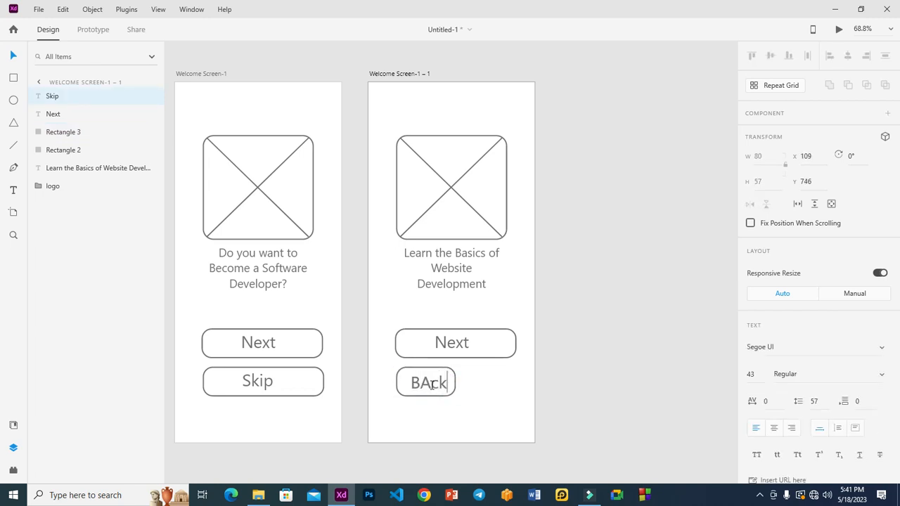
left_click(429, 383)
key("BackSpace")
type("a")
key("Escape")
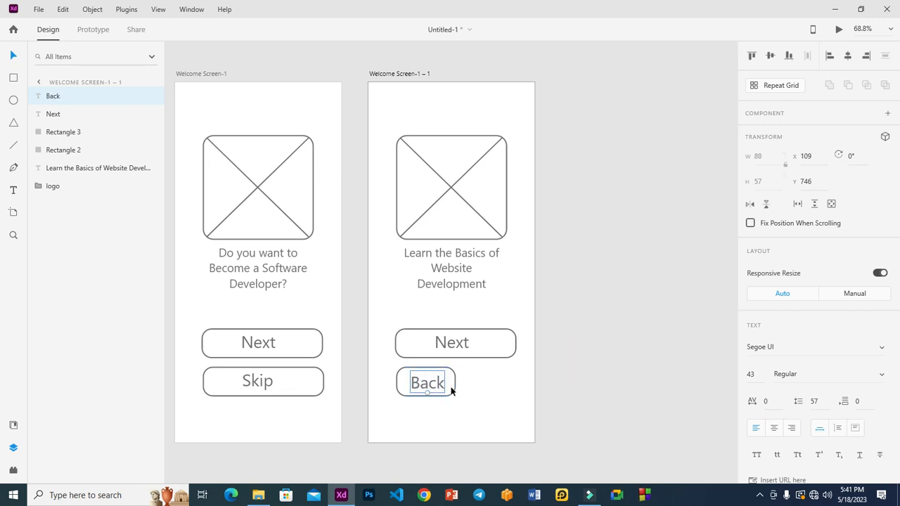
Duplicate the Back button beside itself at about X 229, Y 736, and change the copy's label to "Skip"
left_click(451, 390, "shift")
left_click_drag(410, 385, 469, 384)
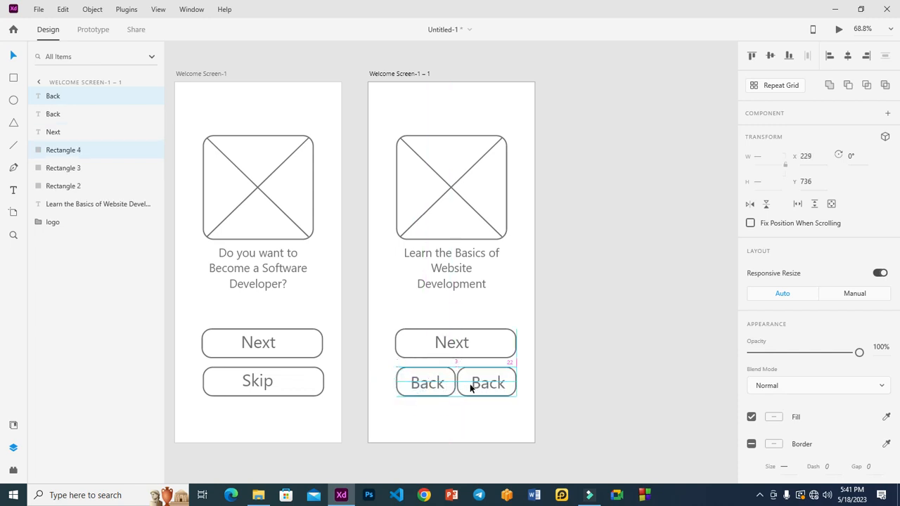
left_click(579, 368)
double_click(482, 385)
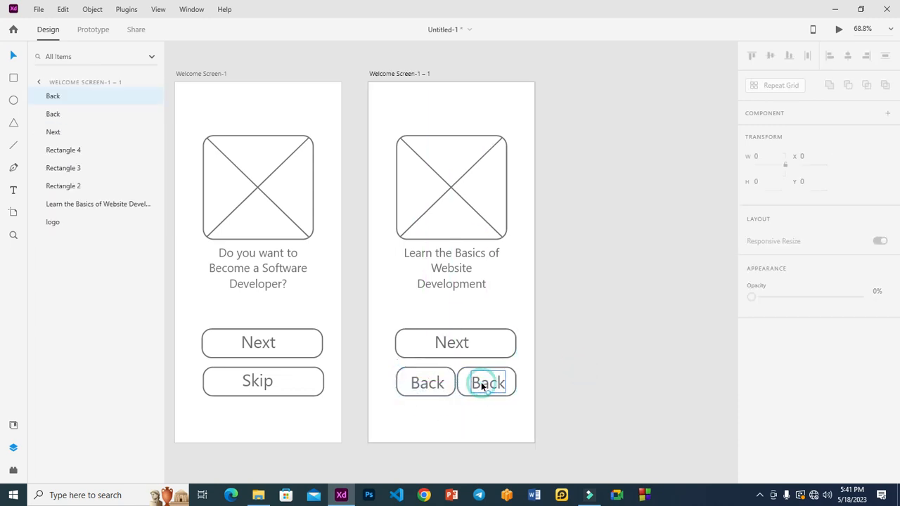
double_click(483, 385)
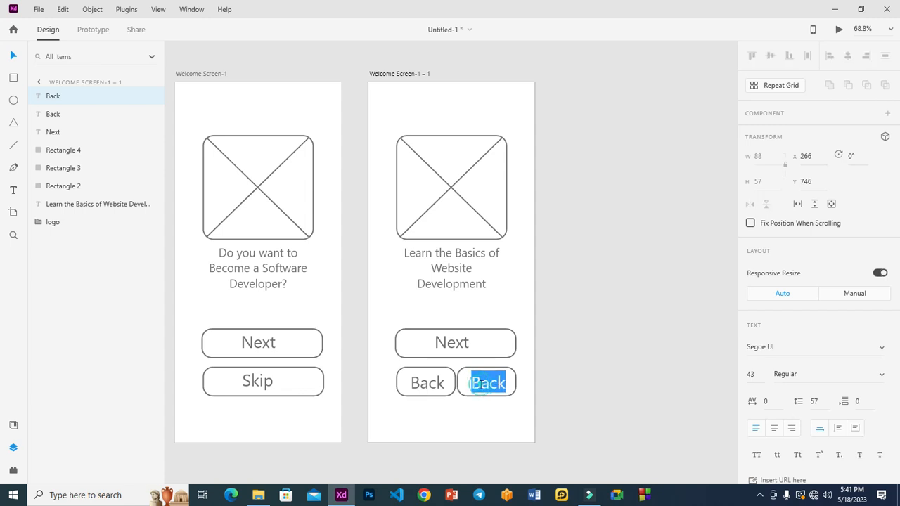
type("Skip")
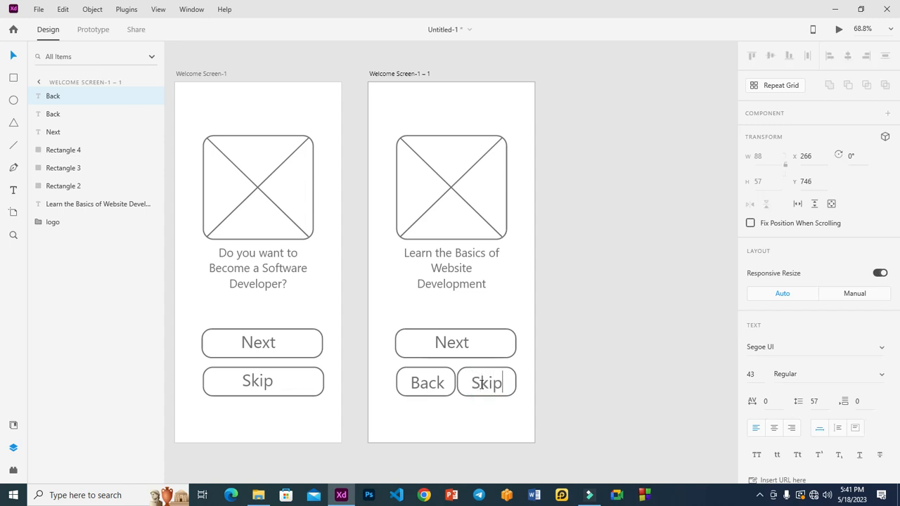
Finish the Skip label and rename the duplicated artboard as "Welcome Screen-2"
key("Escape")
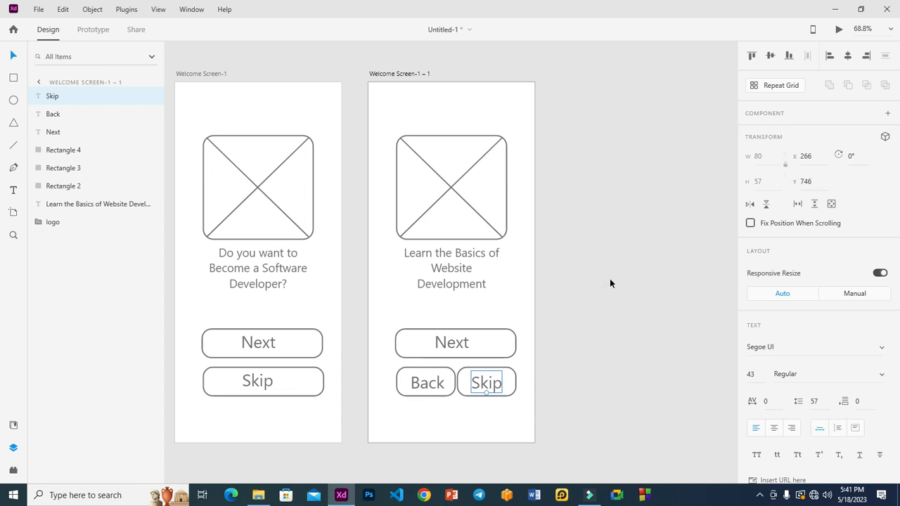
left_click(611, 280)
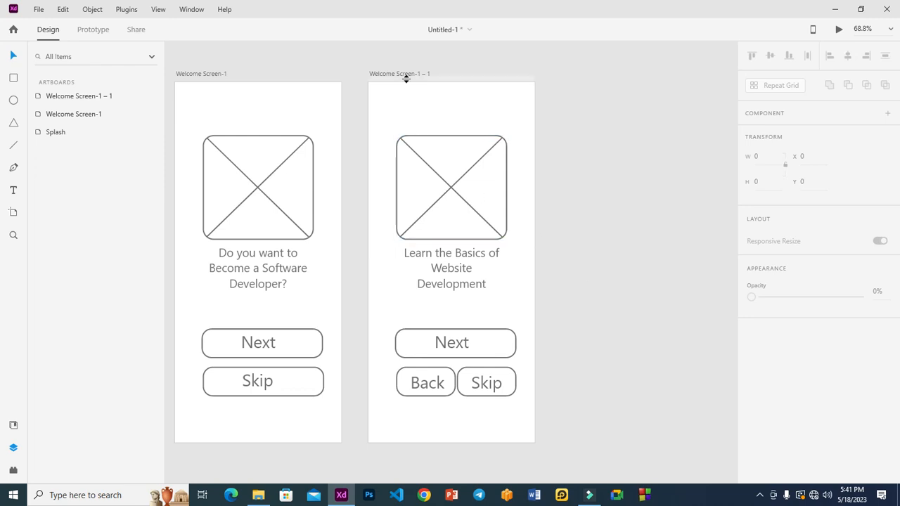
double_click(417, 73)
left_click(424, 73)
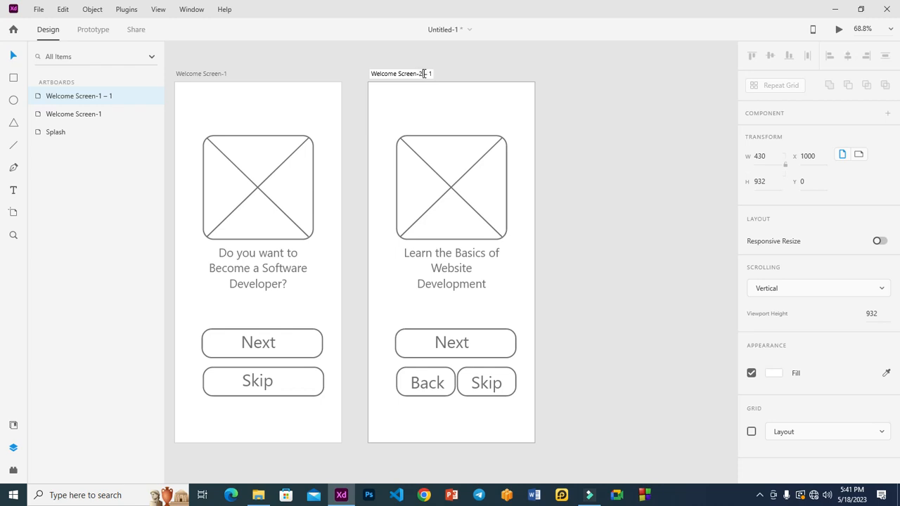
key("BackSpace")
key("BackSpace")
key("BackSpace")
key("BackSpace")
left_click(629, 93)
Duplicate the Welcome Screen-2 artboard and replace the copy's heading with "Choose your course to Get Started"
left_click(410, 93)
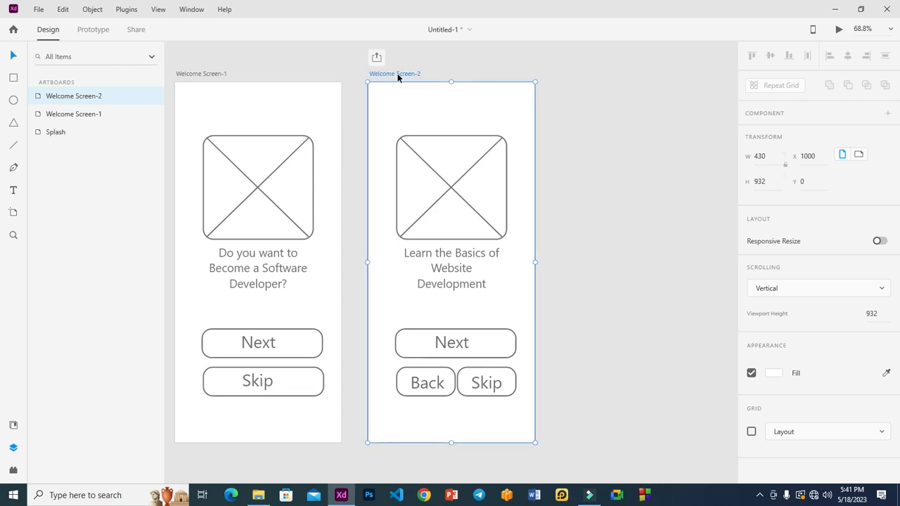
key("ctrl+d")
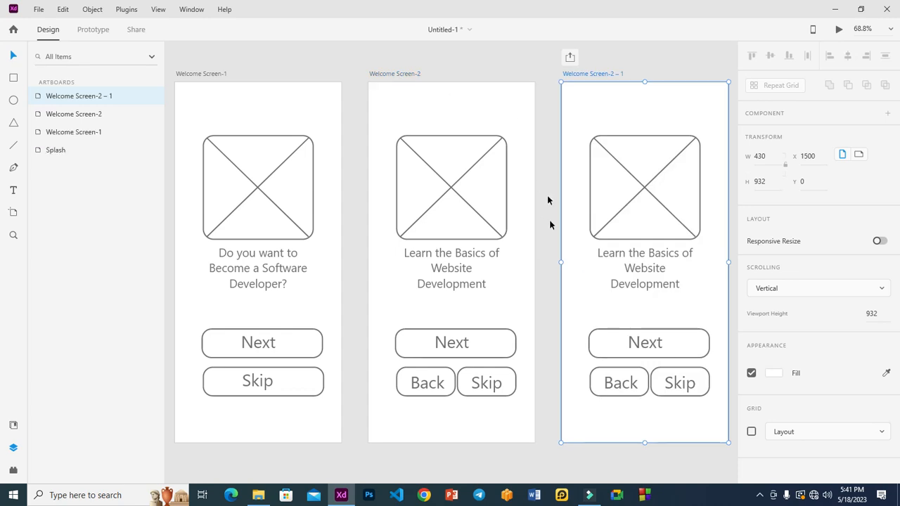
left_click(631, 256)
double_click(631, 256)
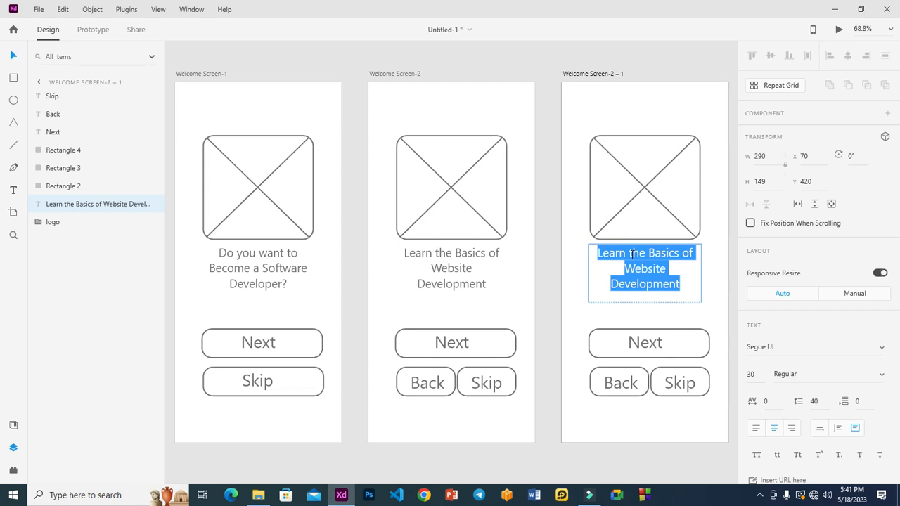
type("Choose your course ")
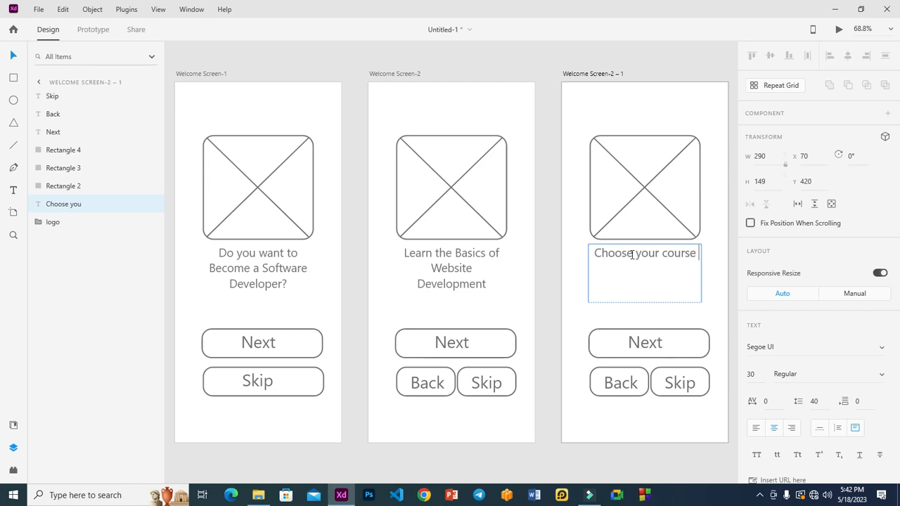
type("to Start")
key("BackSpace")
key("BackSpace")
key("BackSpace")
key("BackSpace")
key("BackSpace")
type("Get Star")
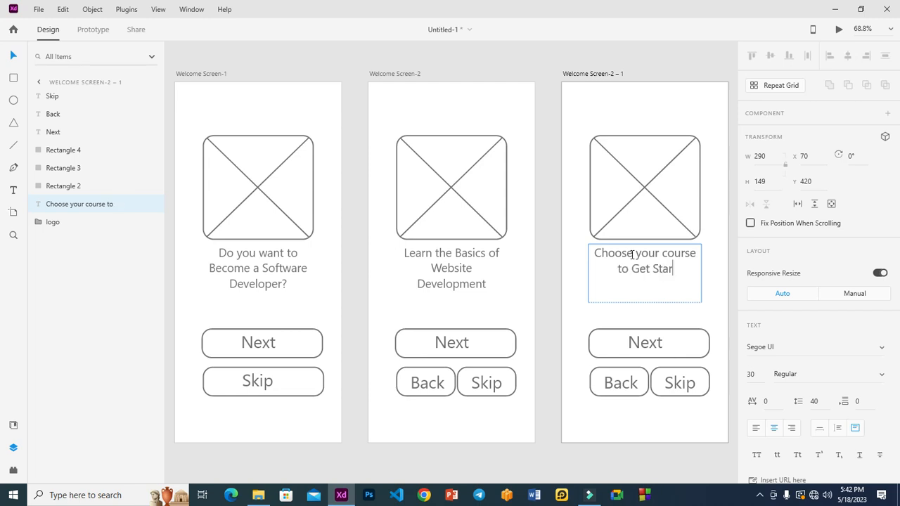
type("tesd")
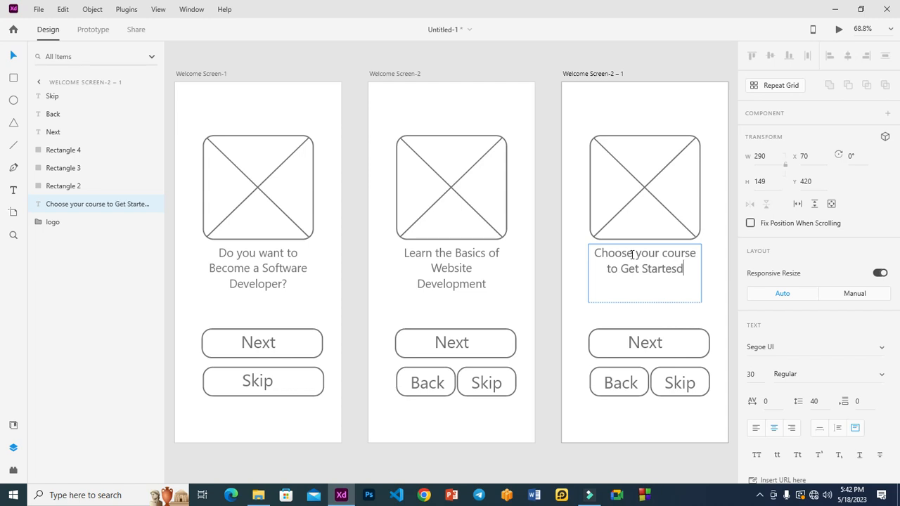
key("BackSpace")
key("BackSpace")
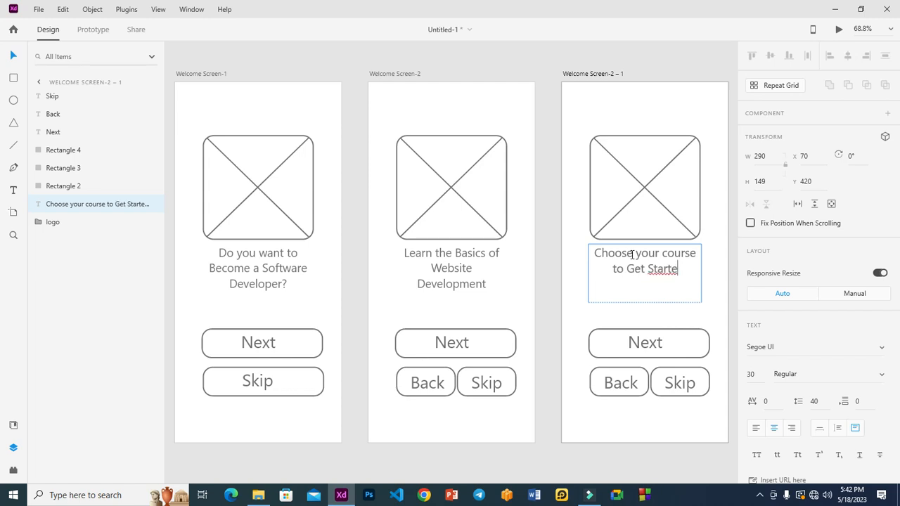
type("d")
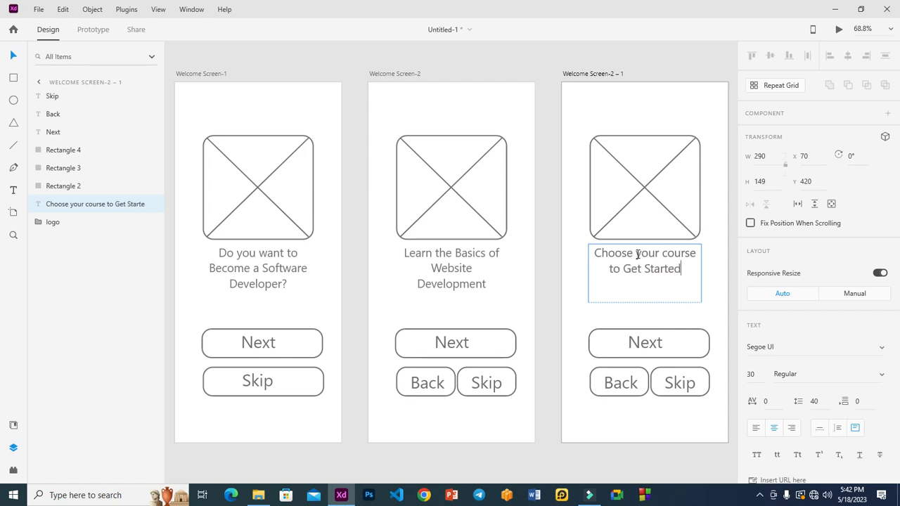
Capitalize "Your" and "Course" in the new artboard's heading so it reads "Choose Your Course to Get Started"
left_click(641, 254)
key("BackSpace")
type("Y")
left_click(667, 257)
key("BackSpace")
type("C")
left_click(649, 287)
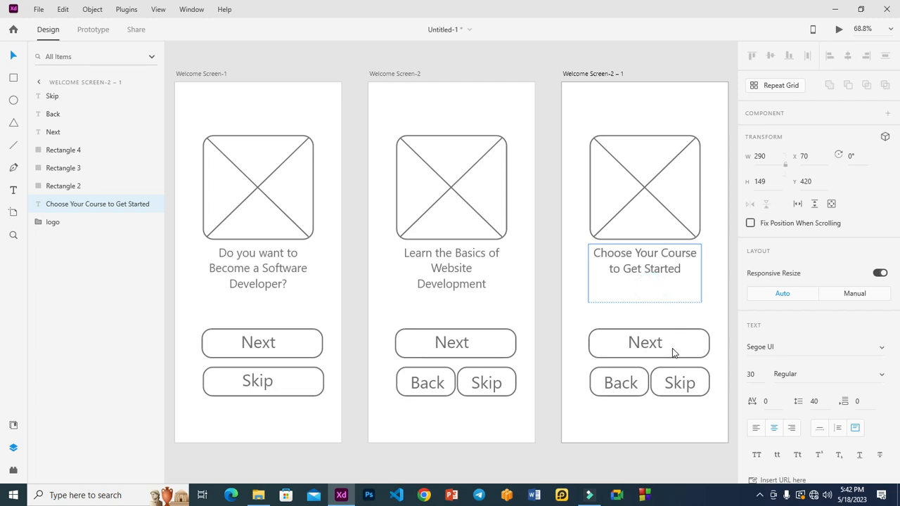
Delete the Skip label and its button rectangle from the Choose Your Course artboard
left_click(670, 393)
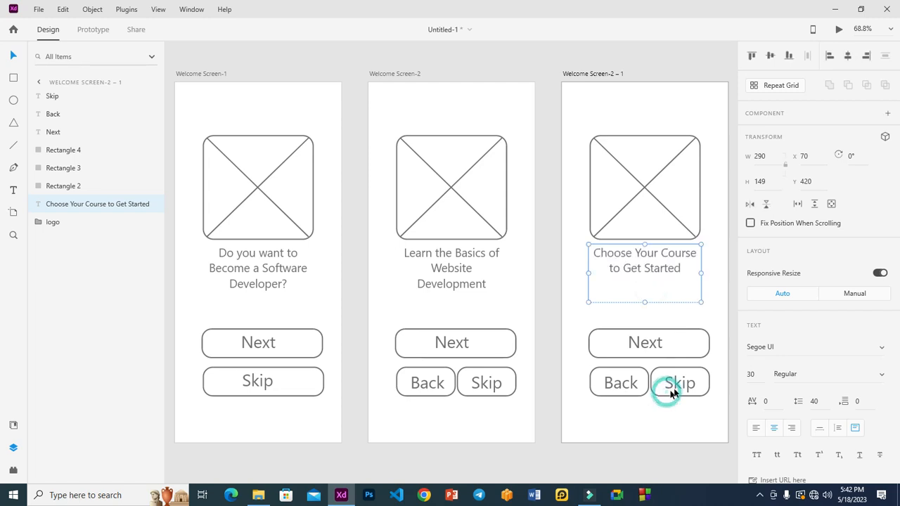
left_click(674, 383)
key("Delete")
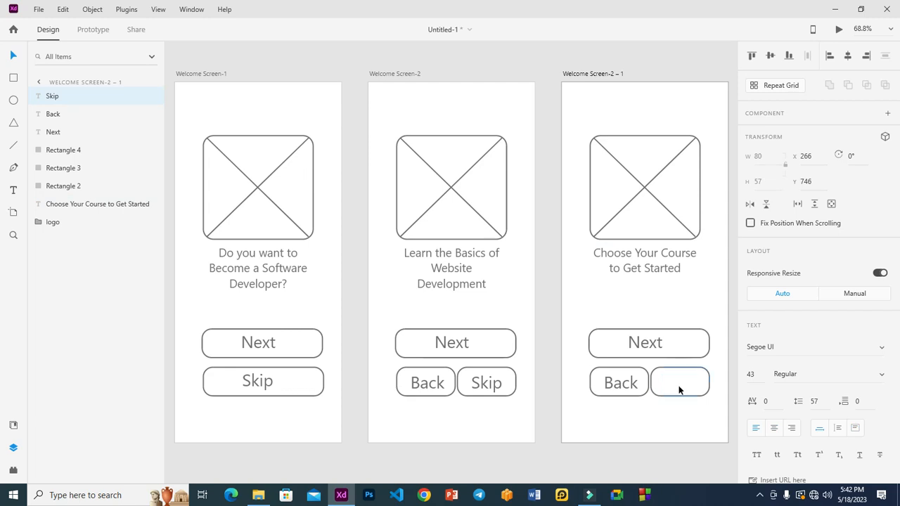
left_click(677, 385)
key("Delete")
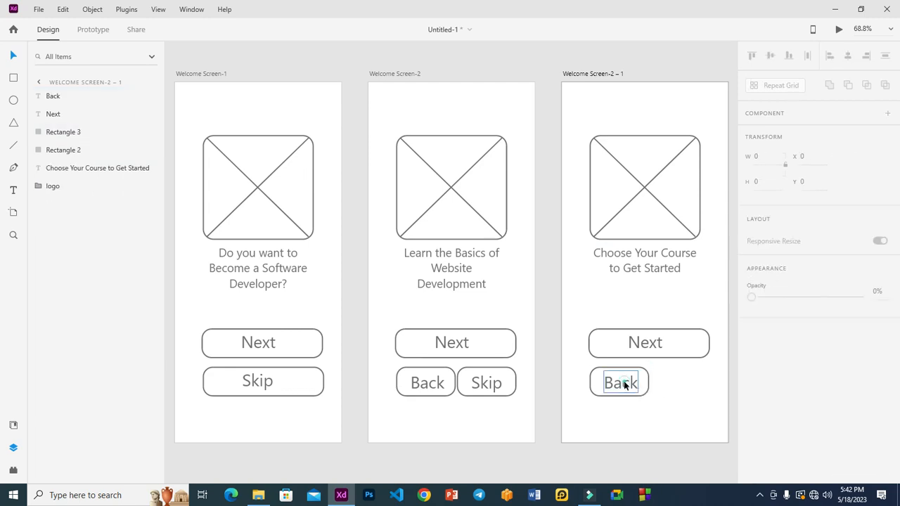
Widen the Back button on the Choose Your Course artboard to line up with the Next button's right edge
left_click(644, 390)
left_click(646, 388, "shift")
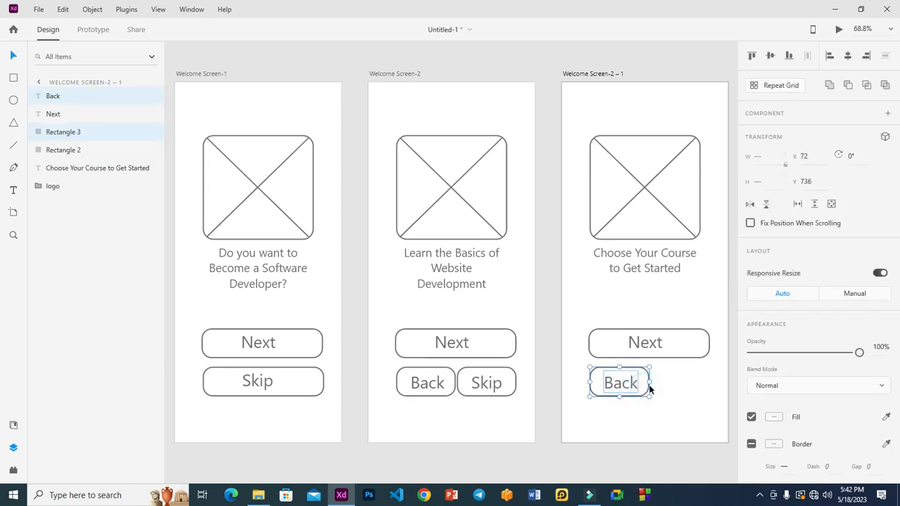
left_click_drag(649, 381, 711, 383)
left_click(676, 422)
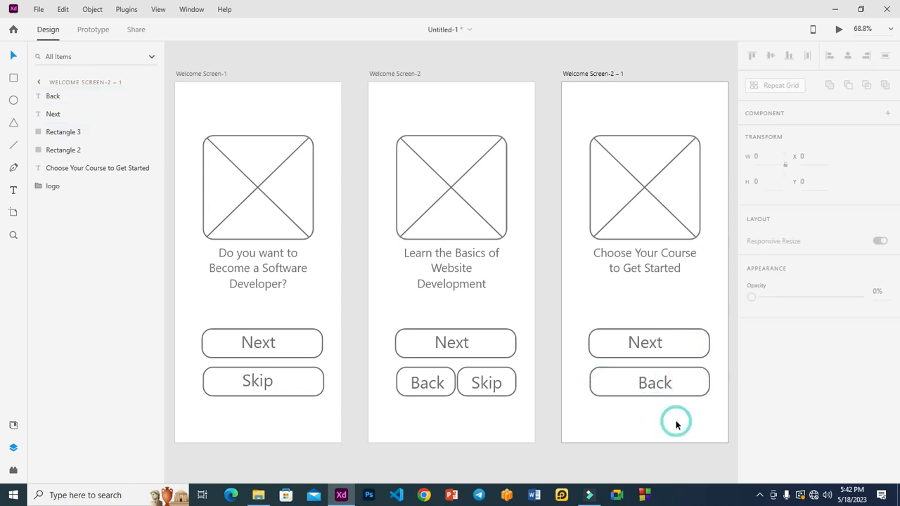
left_click(654, 382)
left_click(664, 424)
Duplicate the Choose Your Course artboard beside the original
key("ctrl+0")
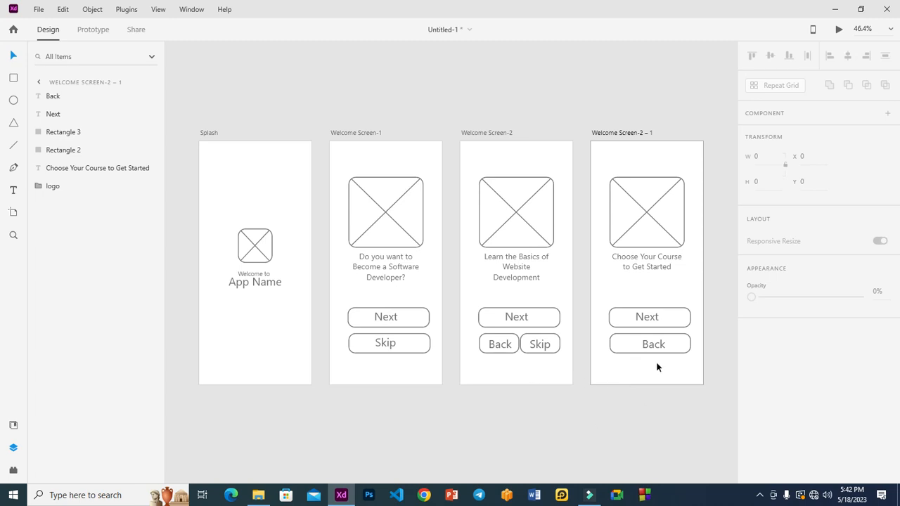
left_click(595, 133)
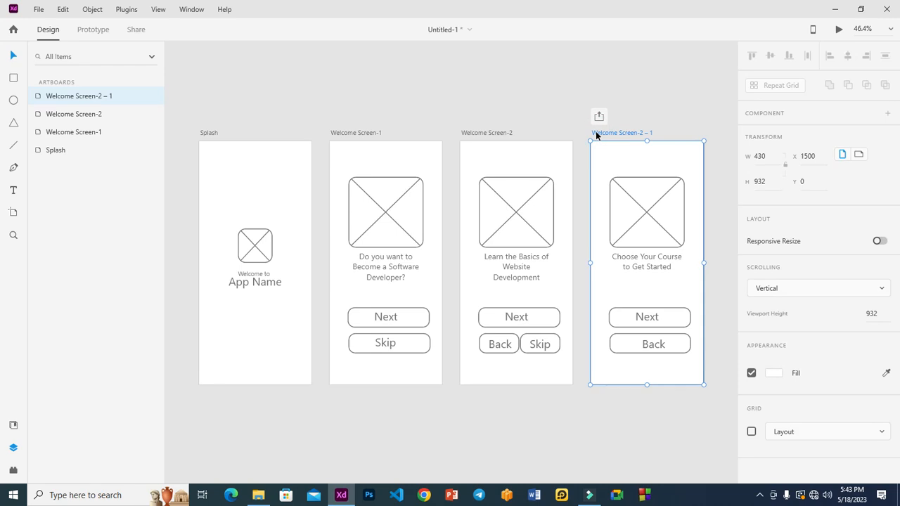
key("ctrl+d")
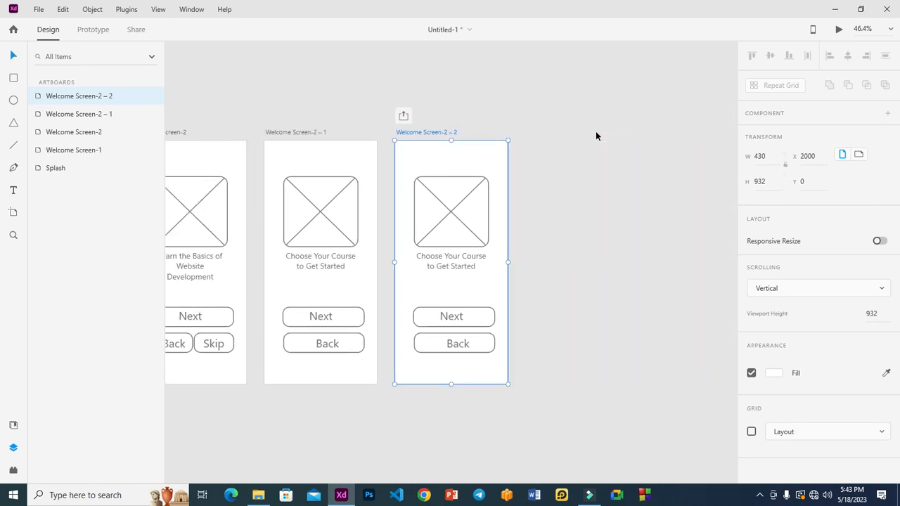
key("ctrl+3")
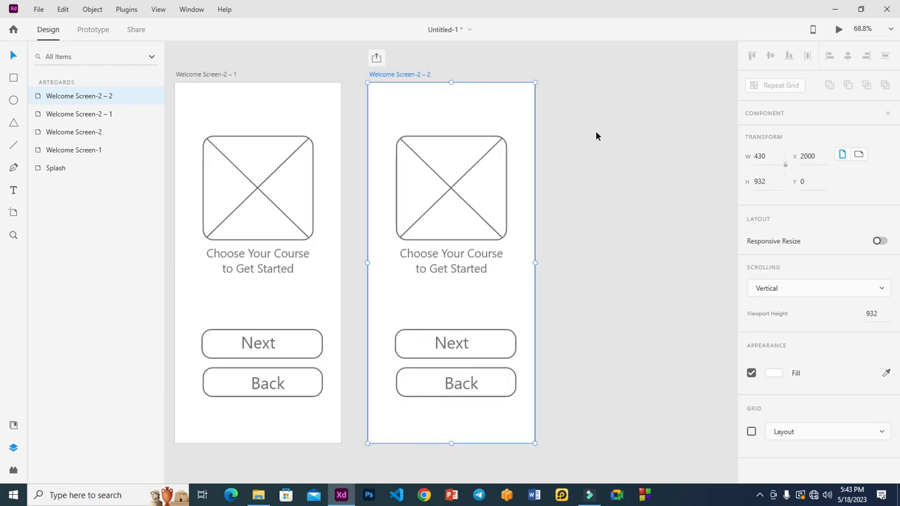
left_click(596, 133)
Delete the image placeholder and the heading from the newly duplicated artboard
left_click(502, 241)
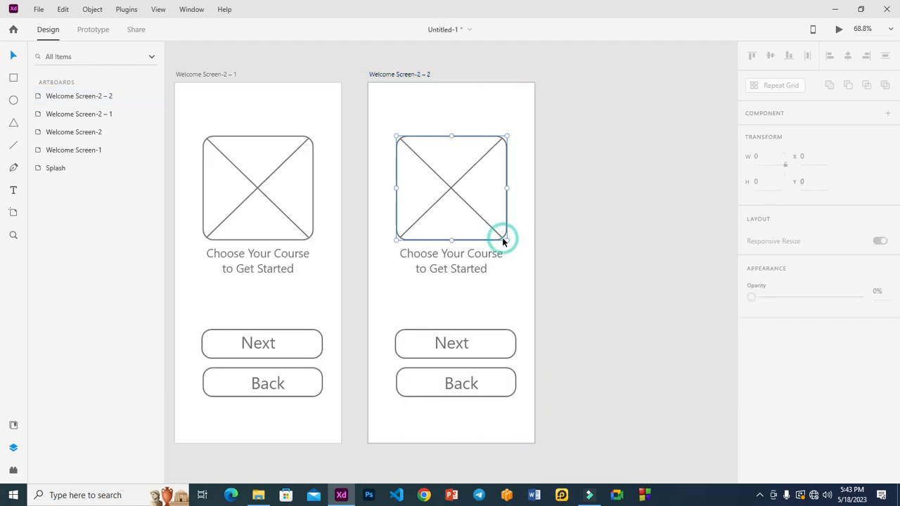
key("Delete")
left_click(486, 255)
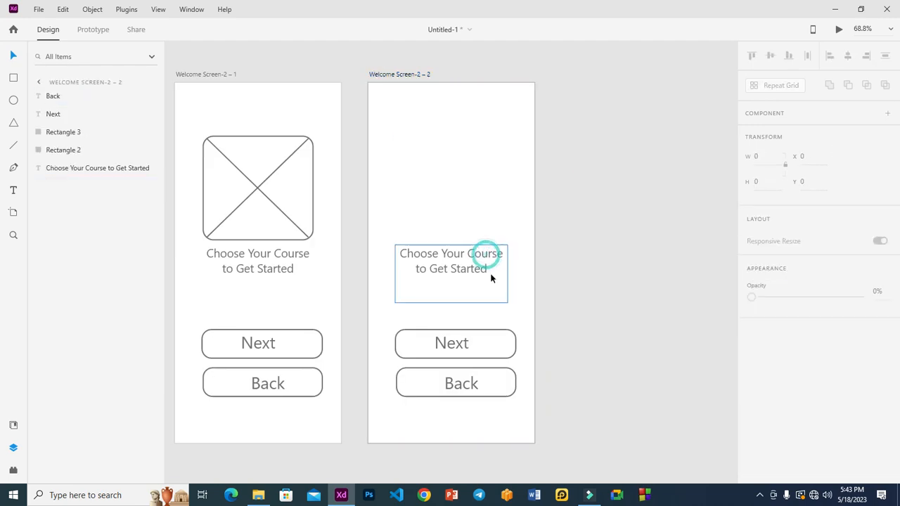
key("Delete")
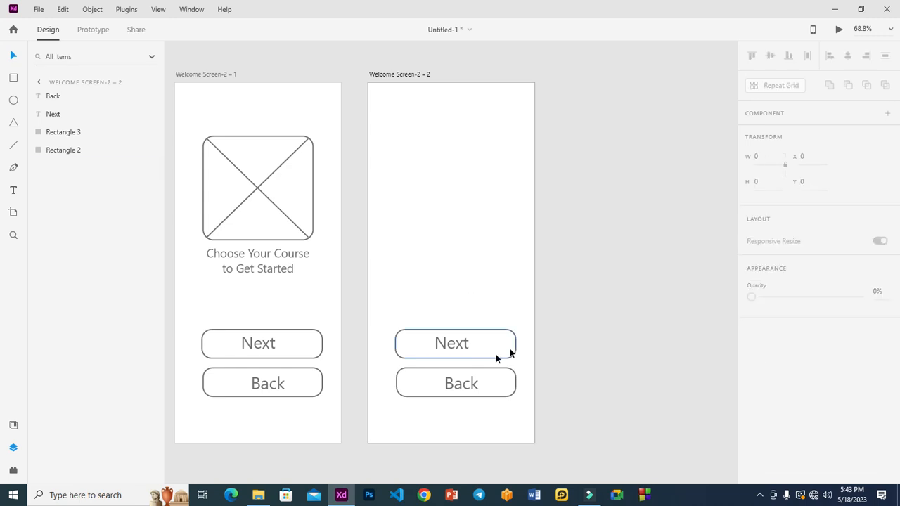
Move the Next button with its label straight up into the upper half of the new artboard
left_click(450, 346)
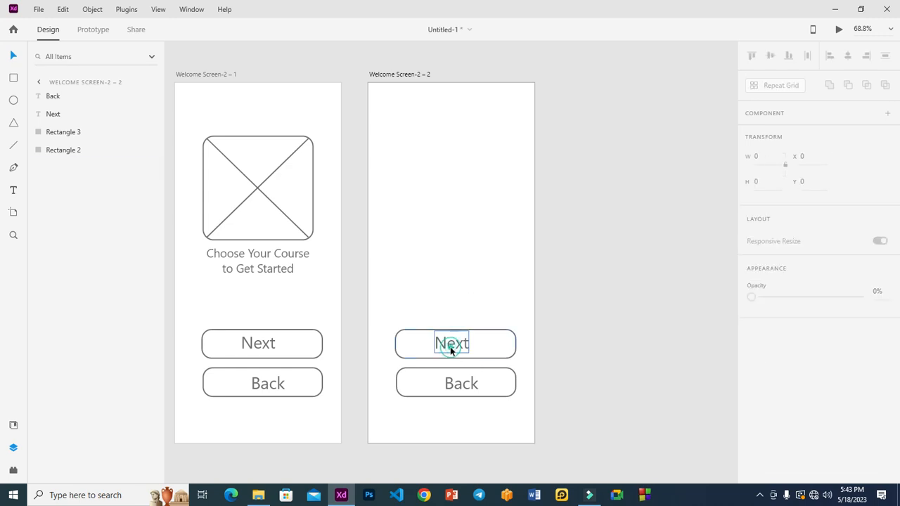
left_click(503, 359, "shift")
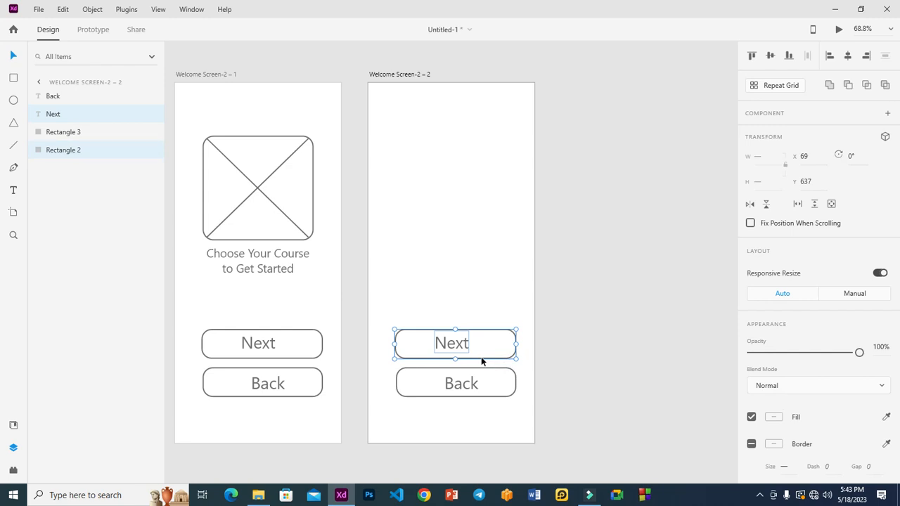
left_click_drag(481, 357, 482, 220)
left_click(470, 269)
Move the Next label above its rectangle, change its text to "Login User" and center it horizontally on the artboard
left_click(455, 206)
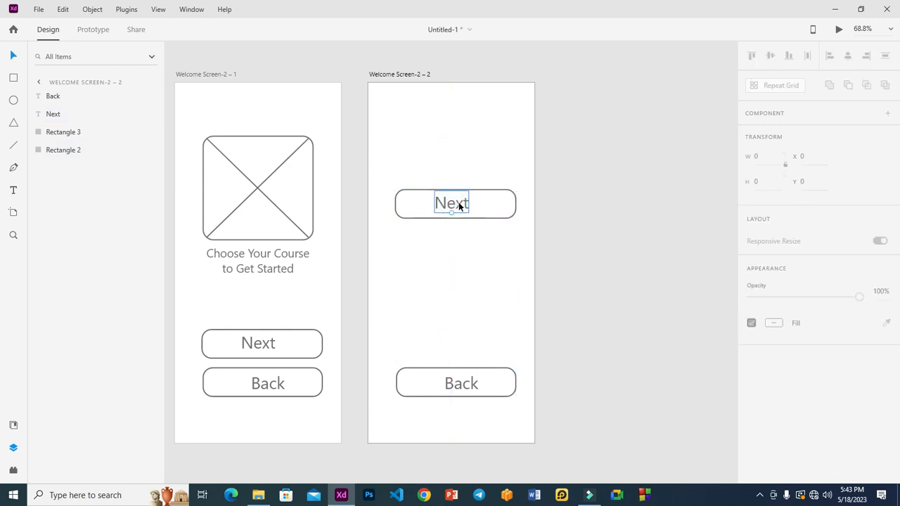
left_click_drag(458, 193, 454, 164)
double_click(456, 163)
type("Lo")
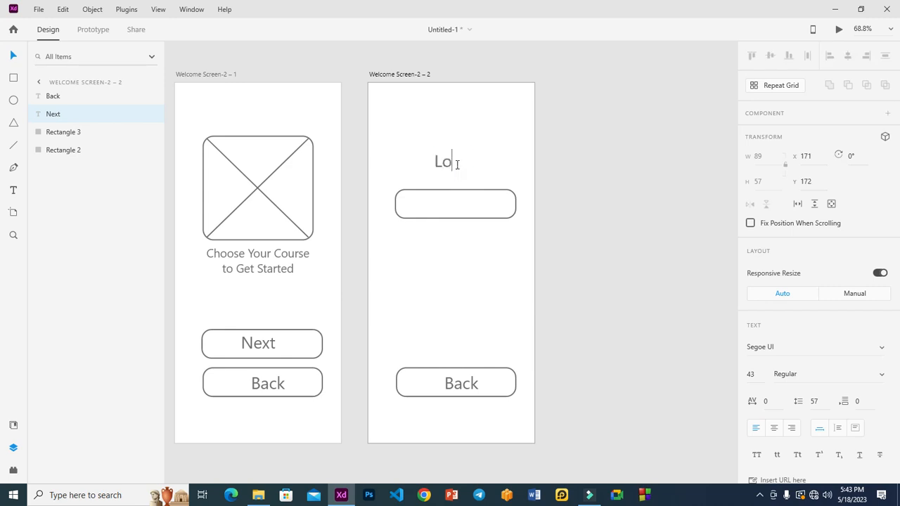
type("gin User")
left_click(640, 157)
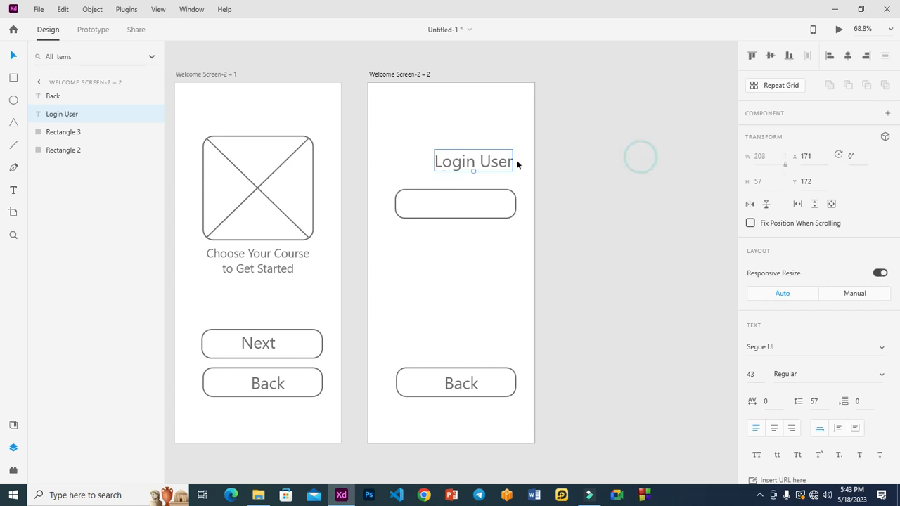
left_click_drag(492, 166, 473, 168)
Move the empty rounded rectangle down to Y 332 and resize it to about 362 by 56 at X 40
left_click_drag(469, 204, 454, 240)
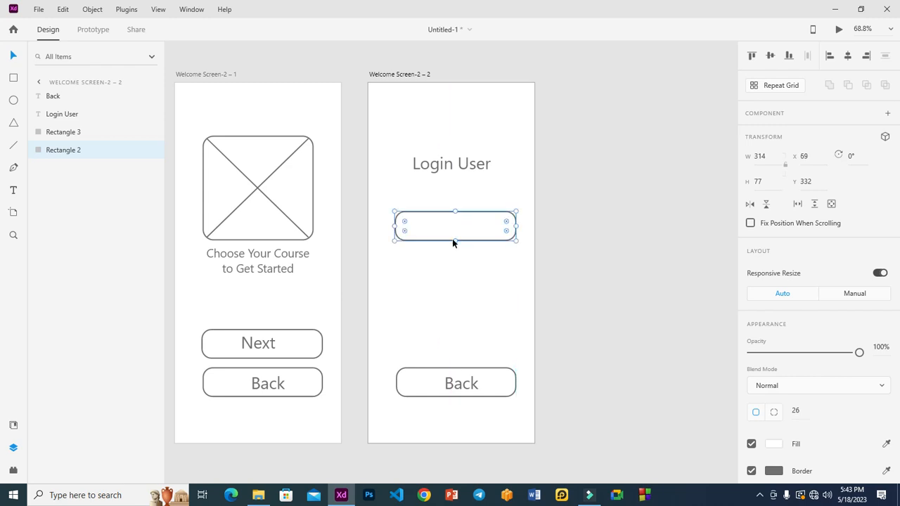
left_click_drag(393, 226, 383, 225)
left_click_drag(518, 224, 524, 224)
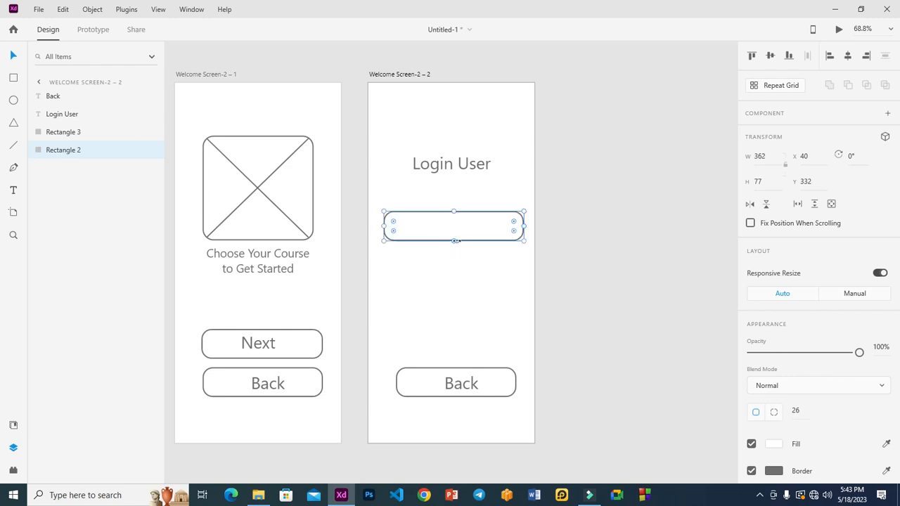
left_click_drag(453, 241, 454, 233)
left_click(588, 270)
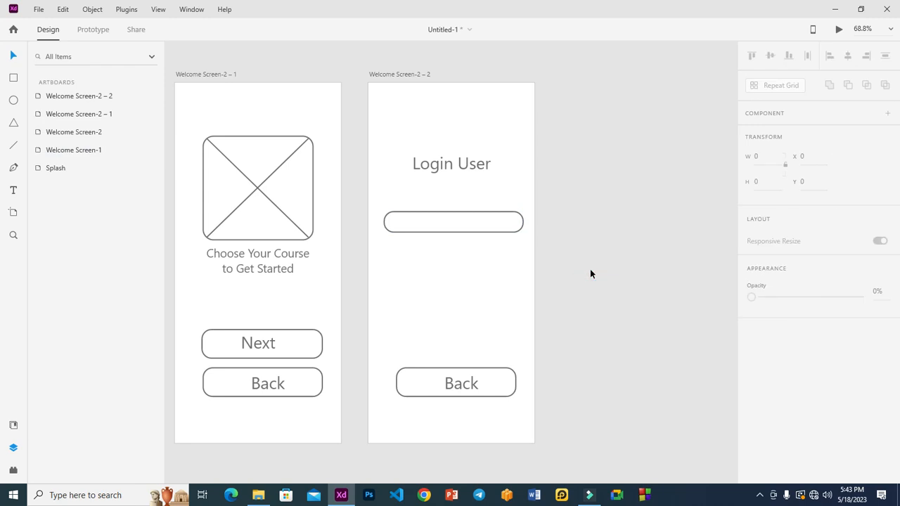
Duplicate the Login User heading onto the empty rounded rectangle and change the copy's text to "Username"
left_click(452, 222)
left_click(431, 223)
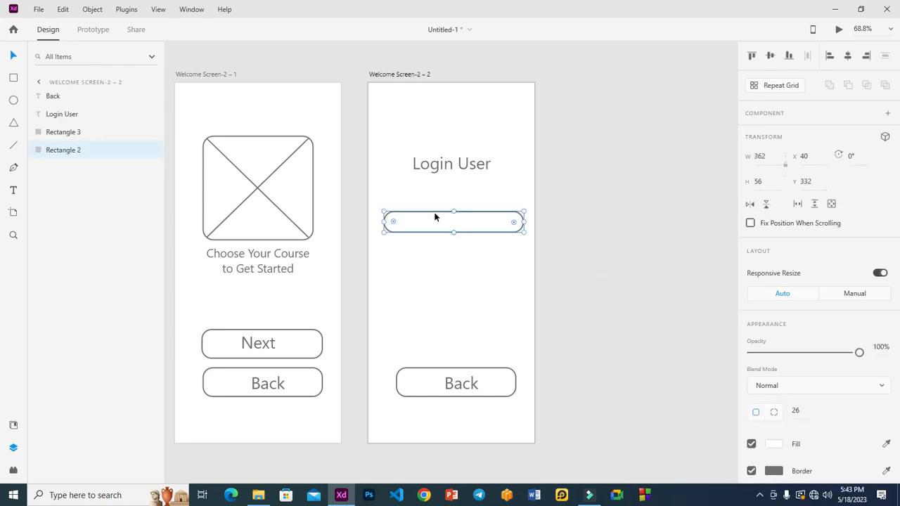
left_click(443, 168)
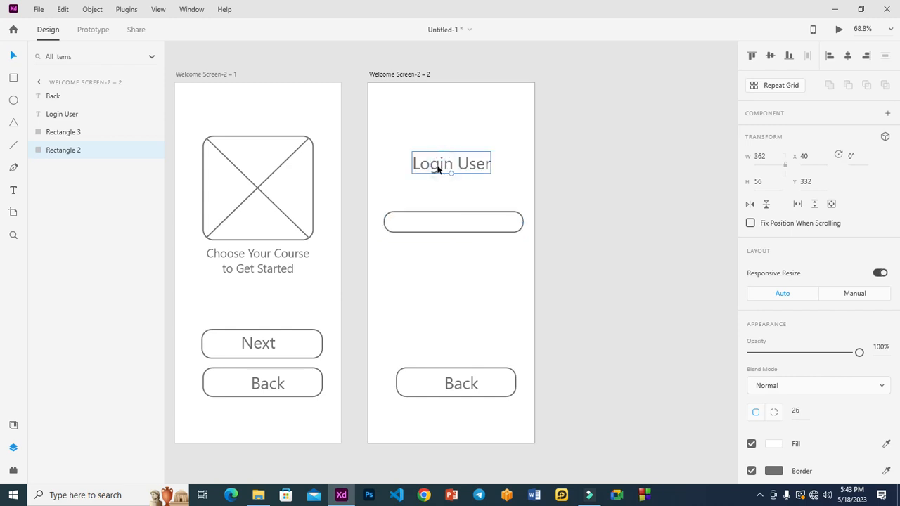
left_click_drag(437, 169, 441, 221)
double_click(441, 221)
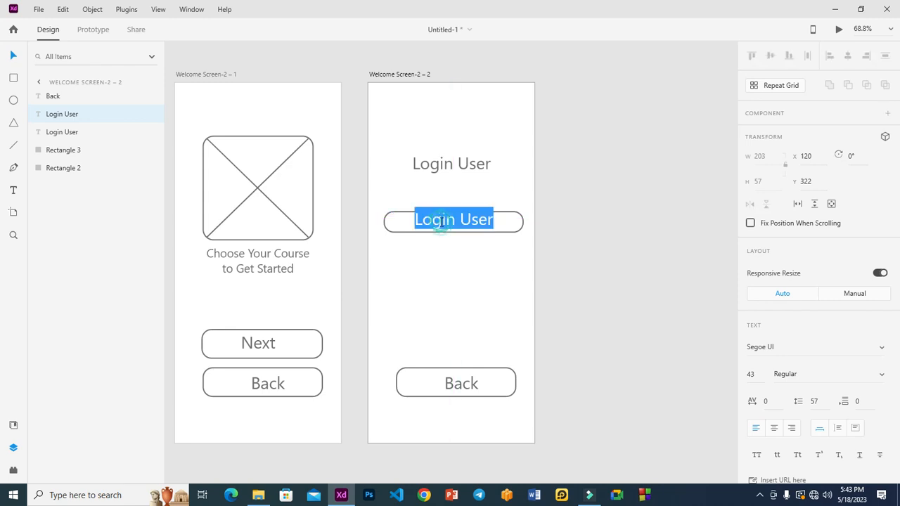
type("Username")
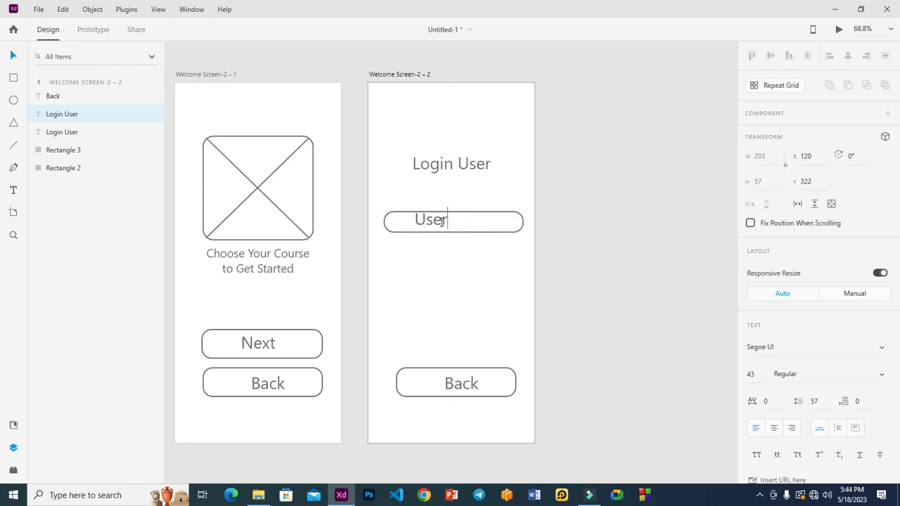
left_click(627, 189)
Scale the Username label down to size 33 and place it at the left end inside its field, at X 68
left_click(460, 227)
left_click_drag(453, 233, 432, 223)
left_click(571, 206)
left_click(451, 216)
left_click(593, 202)
Duplicate the Username field together with its label directly below the original
left_click(498, 229, "shift")
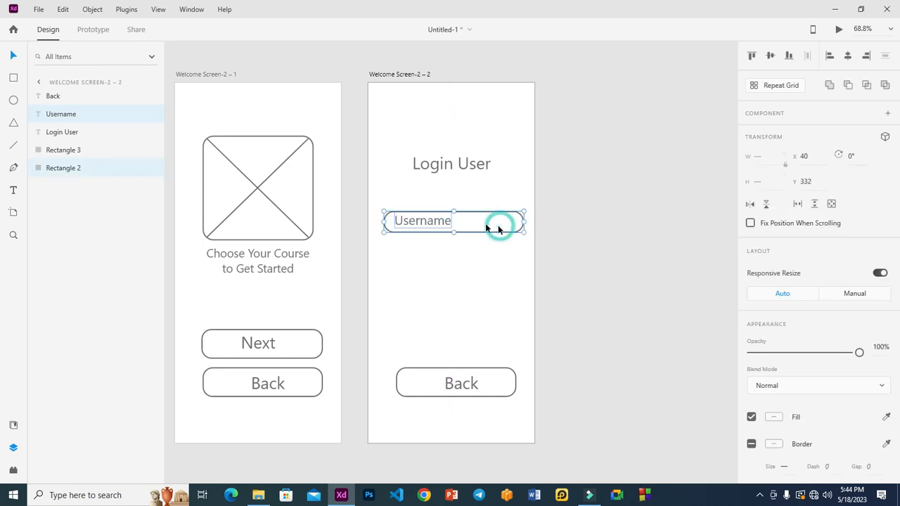
left_click_drag(482, 224, 483, 251)
left_click(601, 215)
Change the lower field's label to "Password" and center it vertically in its rectangle at about Y 416
left_click(415, 254)
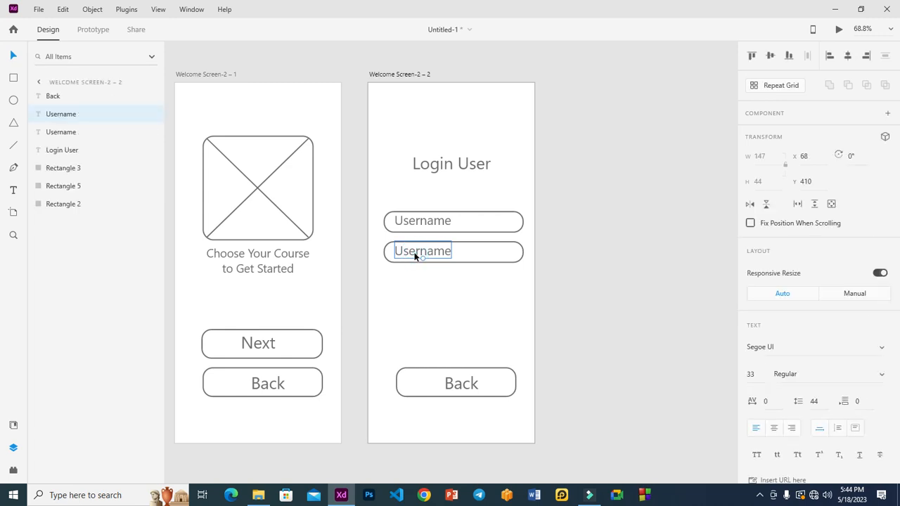
double_click(414, 254)
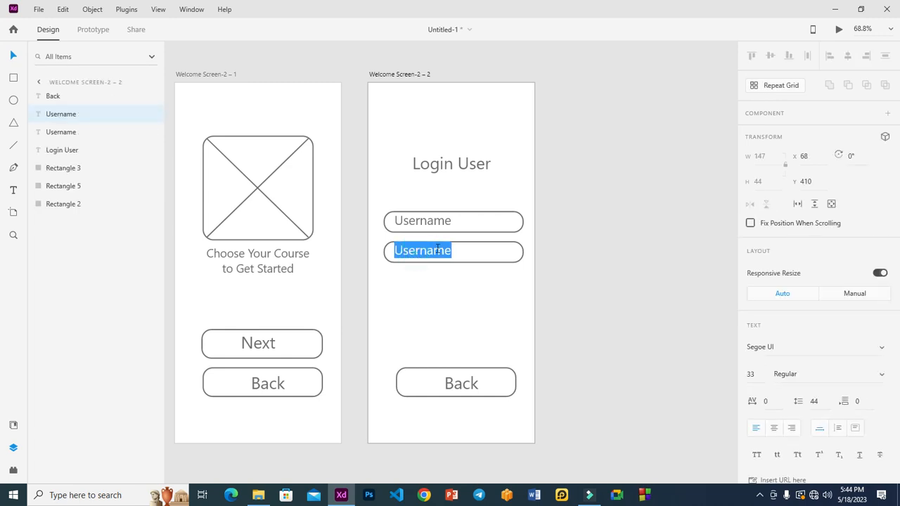
type("Password")
key("Escape")
left_click_drag(424, 259, 424, 262)
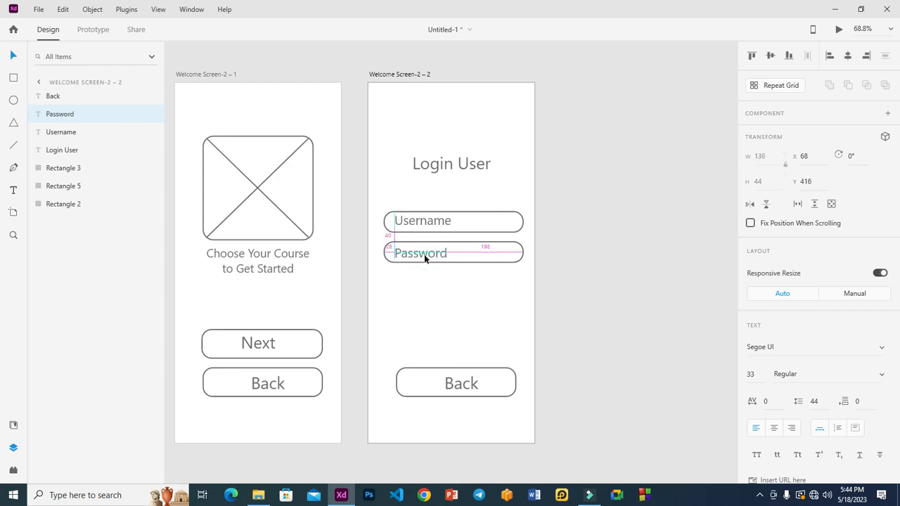
left_click(577, 239)
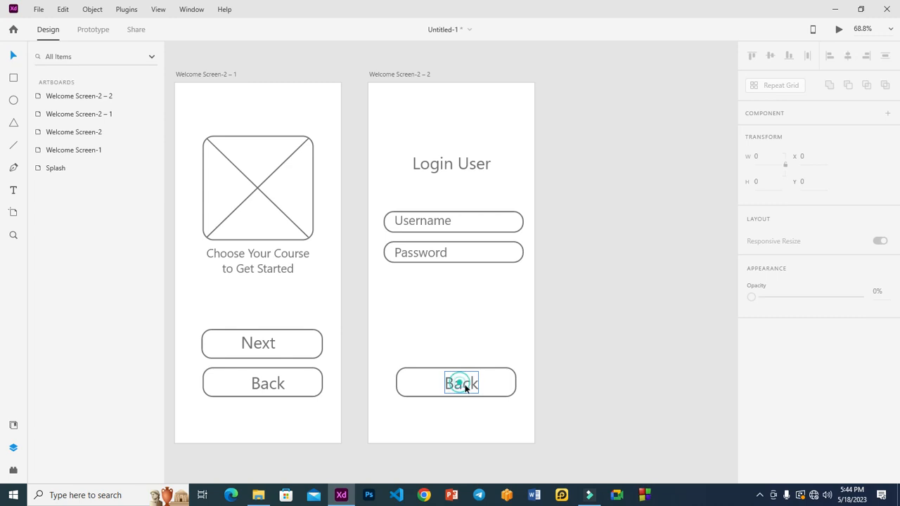
Move the Back button with its label up below the Password field and widen its rectangle to match the fields
left_click(459, 383)
left_click_drag(462, 383, 523, 286)
left_click(482, 384, "shift")
left_click(570, 289)
left_click(511, 291)
left_click(511, 290)
left_click_drag(392, 289, 384, 291)
left_click(602, 294)
Change the text of the button below the Password field to "Login"
left_click(456, 291)
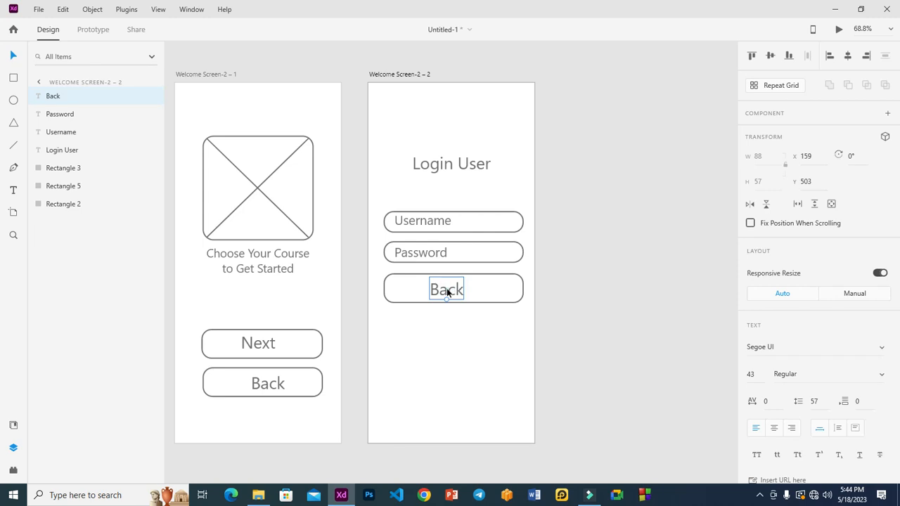
double_click(447, 291)
type("Login")
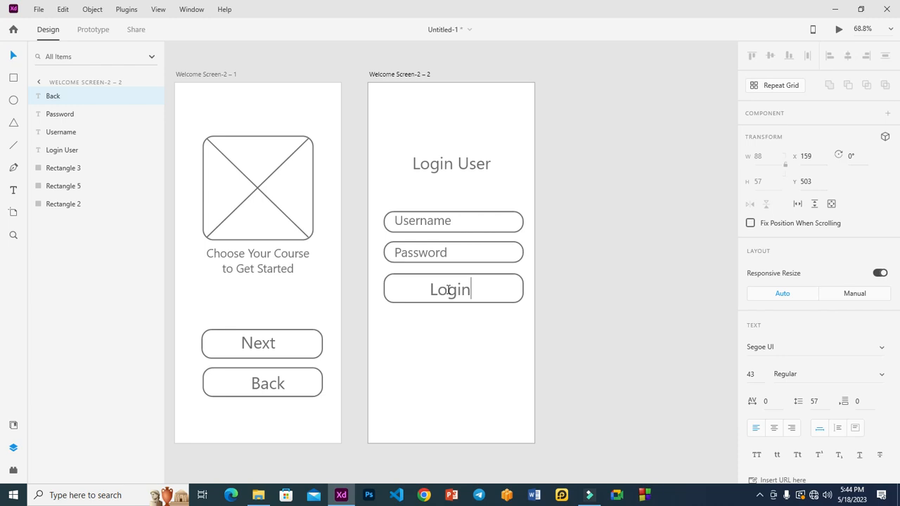
left_click(594, 258)
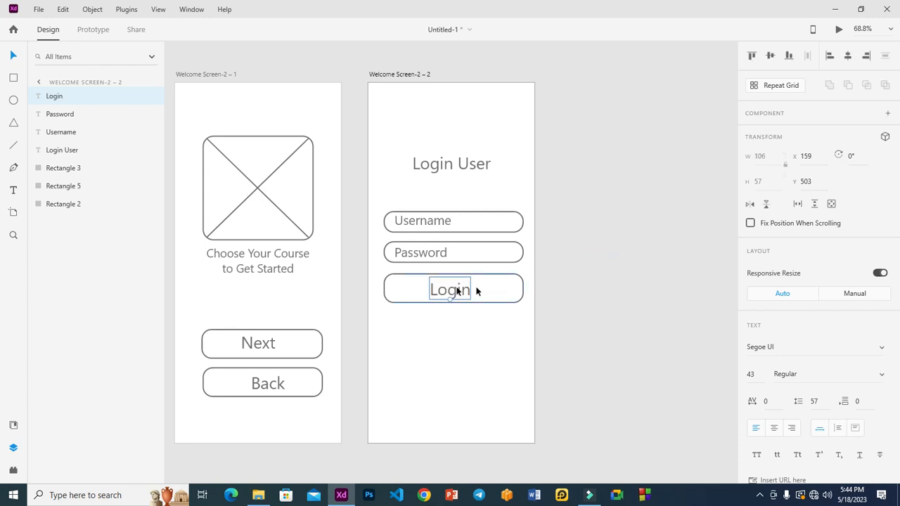
left_click(605, 266)
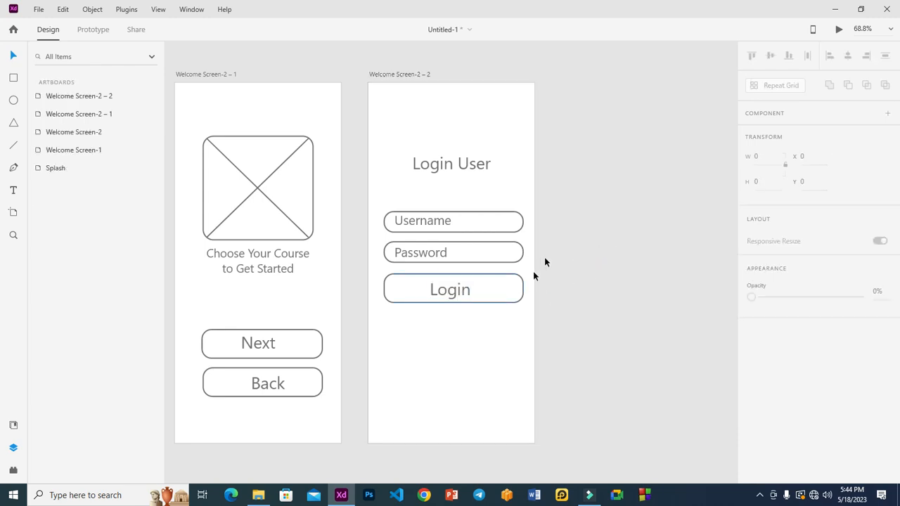
Shift the Username and Password labels right together so their left edges line up with the Login label
left_click(421, 254)
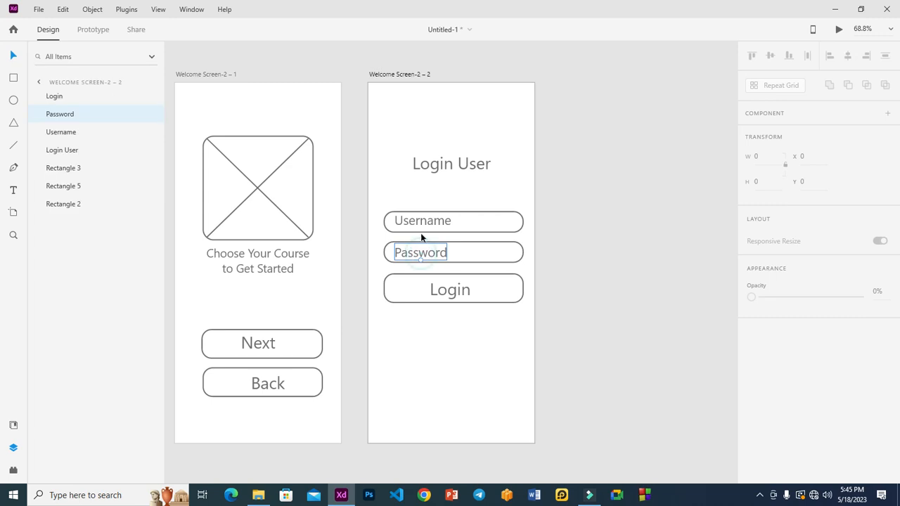
left_click(410, 224, "shift")
left_click_drag(410, 222, 443, 222)
left_click(629, 224)
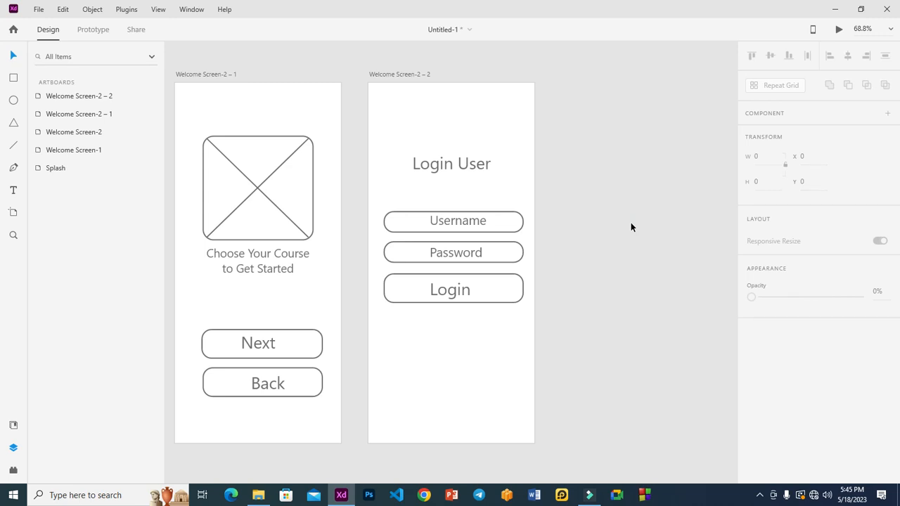
Copy the "Choose Your Course to Get Started" text below the Login button and change it to "Don't have an account?"
left_click(270, 278)
left_click_drag(257, 303, 263, 278)
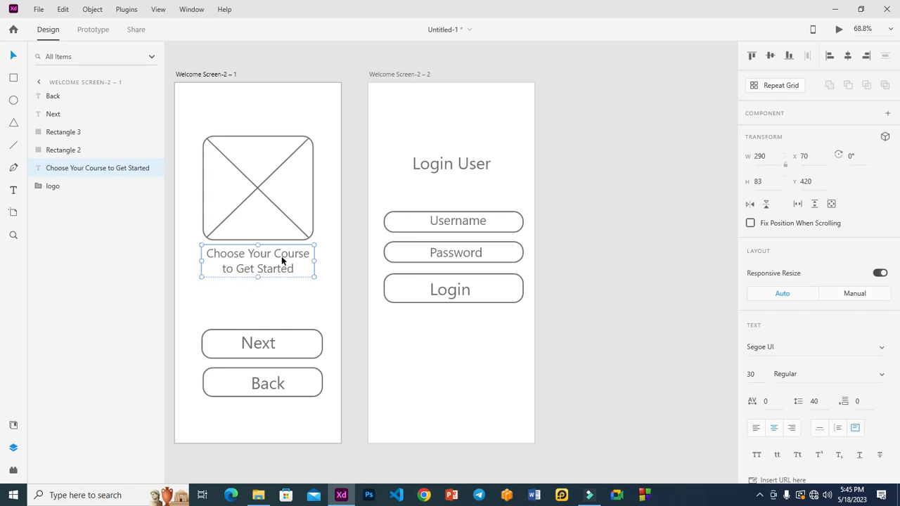
left_click_drag(265, 258, 457, 314)
double_click(457, 313)
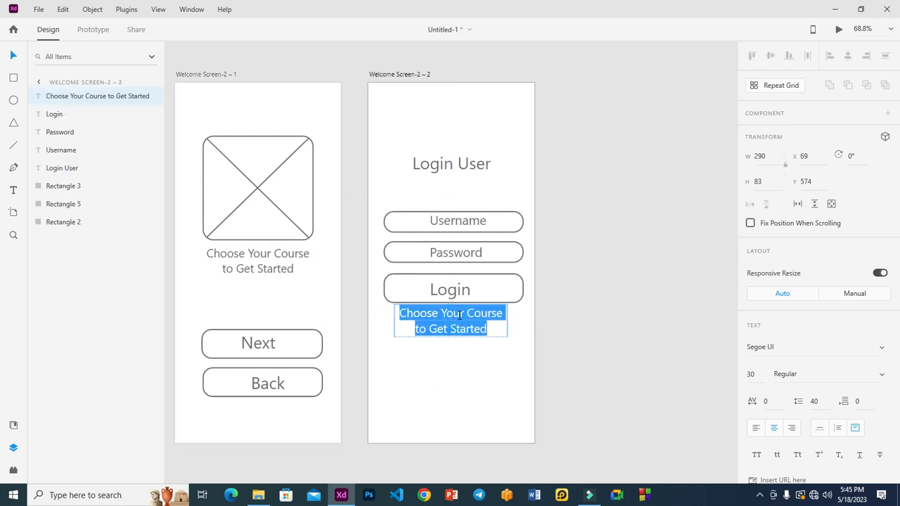
type("Don't have a")
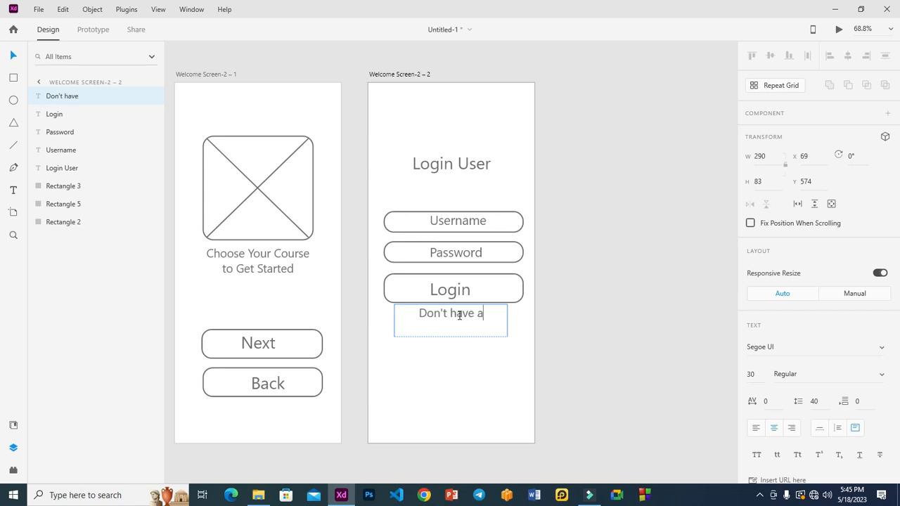
type("n account?")
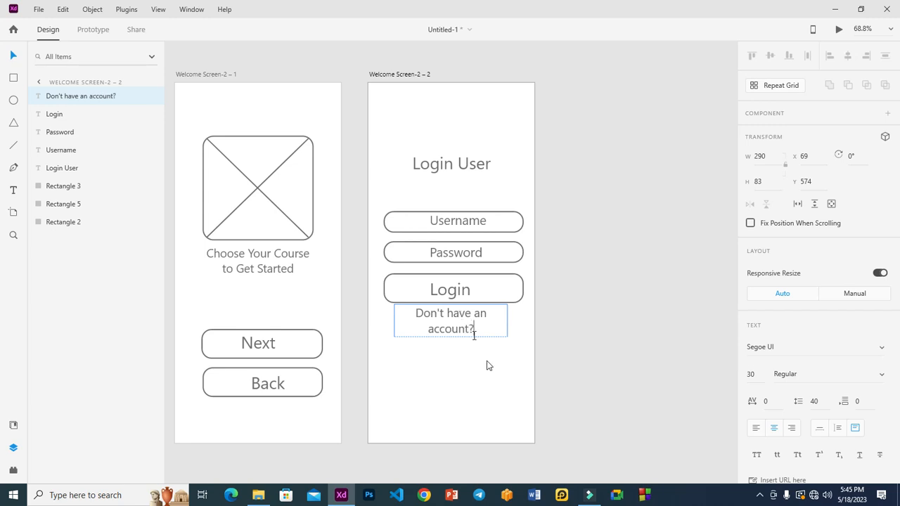
key("Escape")
Resize the account question's text box to one line, about 319 by 45, and place it at about X 68, Y 580
left_click_drag(394, 320, 383, 322)
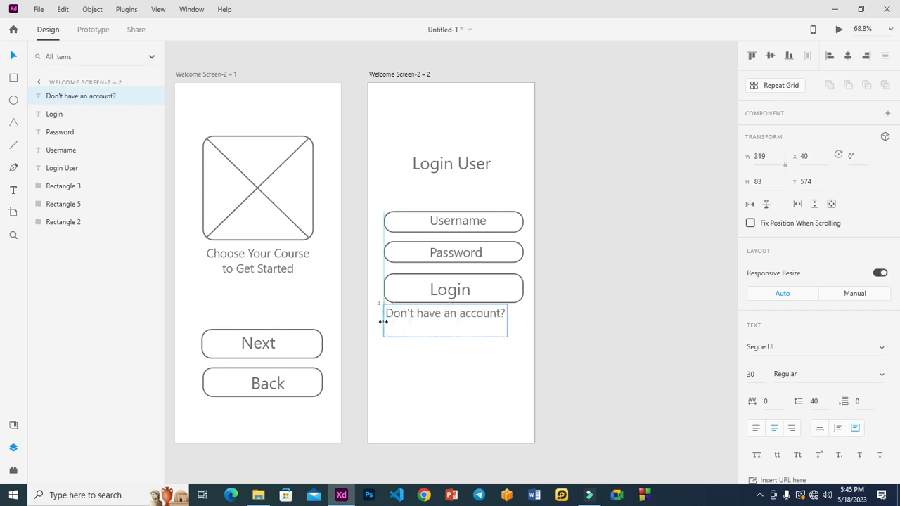
left_click_drag(444, 336, 479, 314)
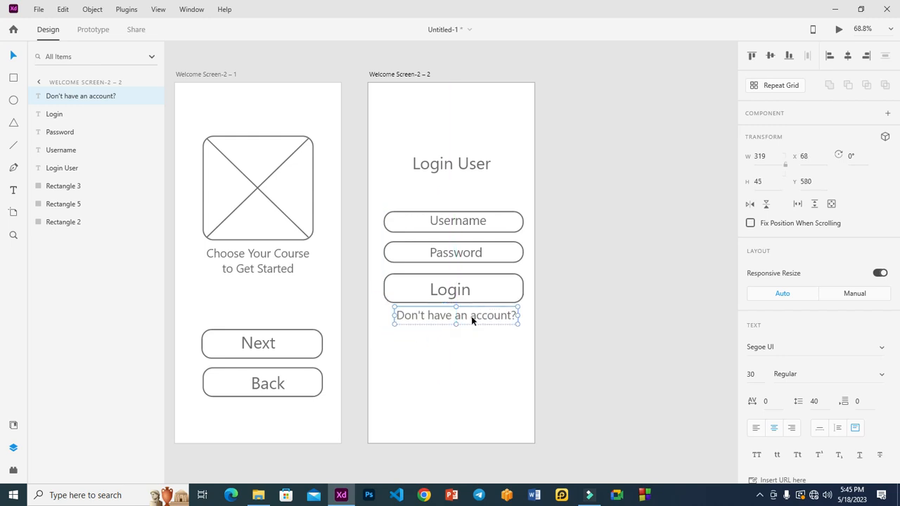
Duplicate the "Don't have an account?" line directly below itself and change the copy's text to "Create Account"
left_click_drag(475, 319, 477, 333)
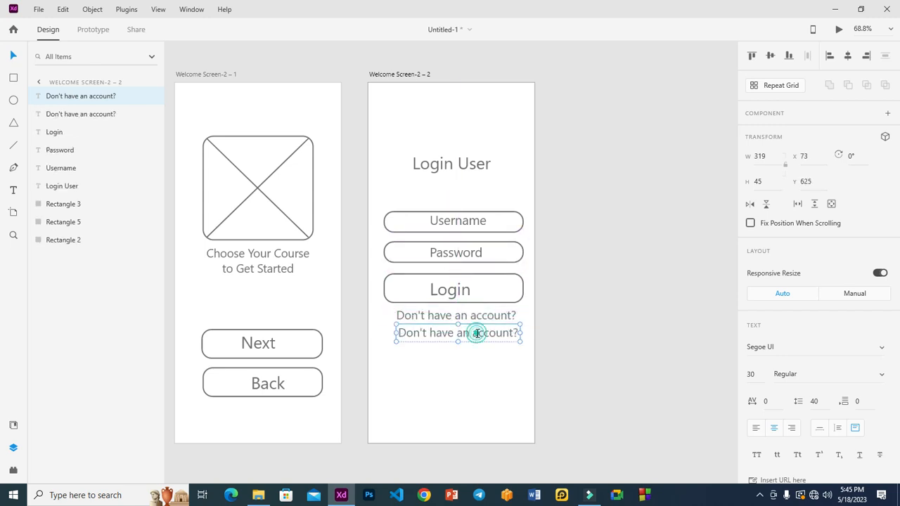
double_click(477, 334)
type("Cr")
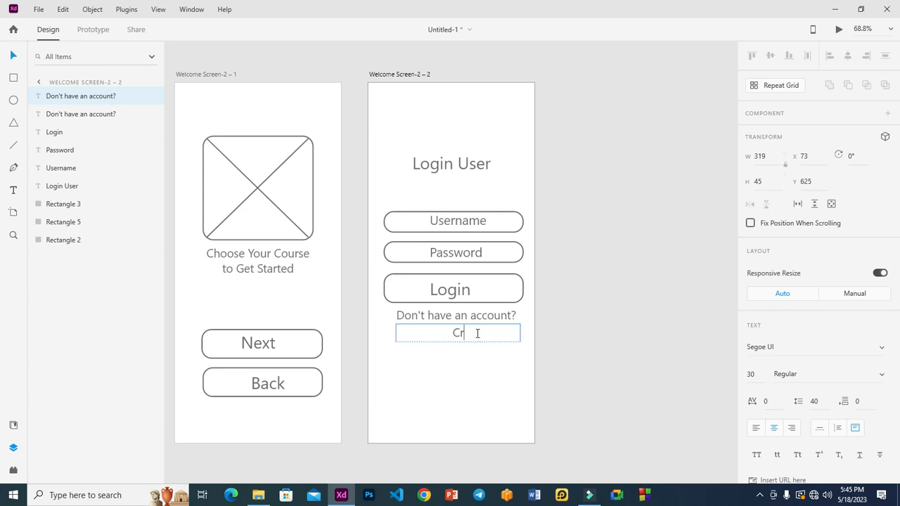
type("eate Account")
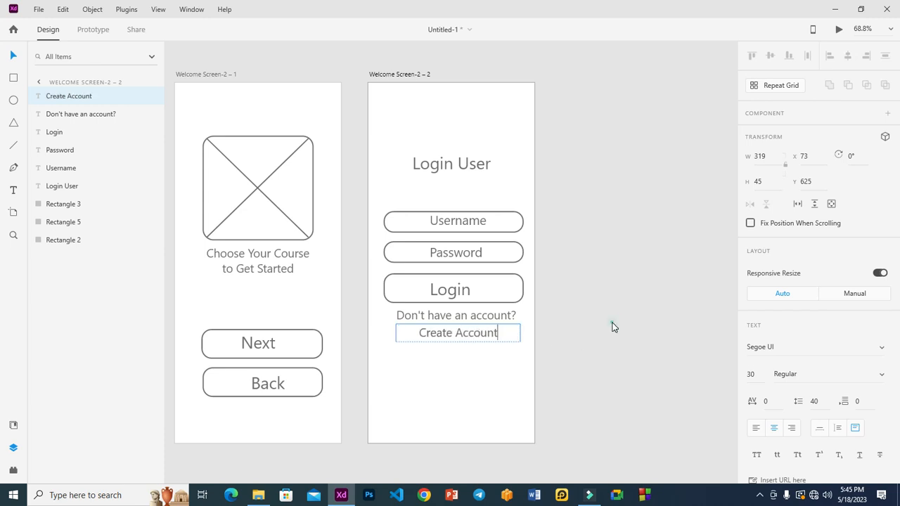
key("Escape")
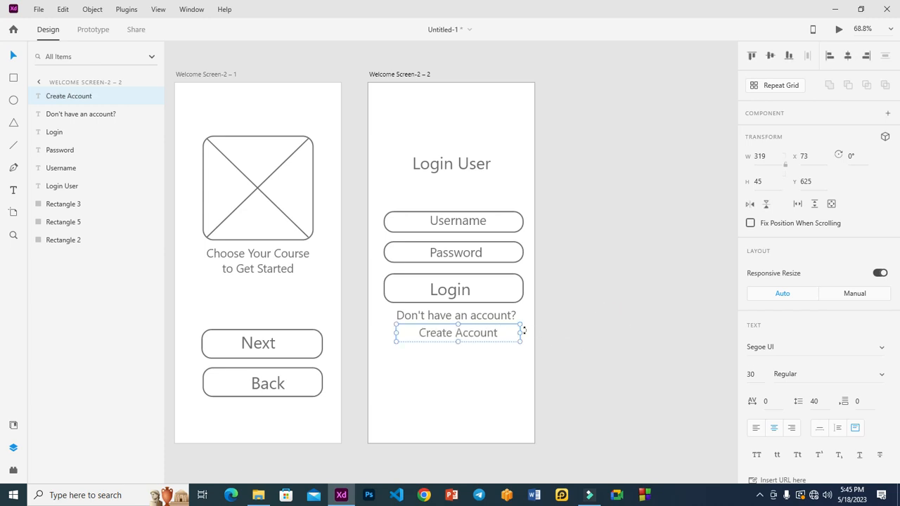
left_click(592, 347)
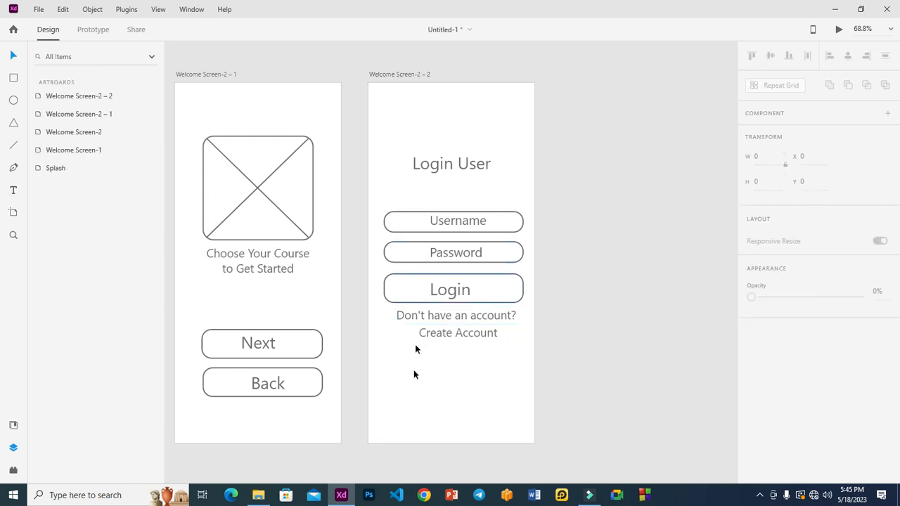
Copy the image placeholder from the neighbouring welcome screen to the login artboard and shrink it to a small logo above the heading
left_click(299, 232)
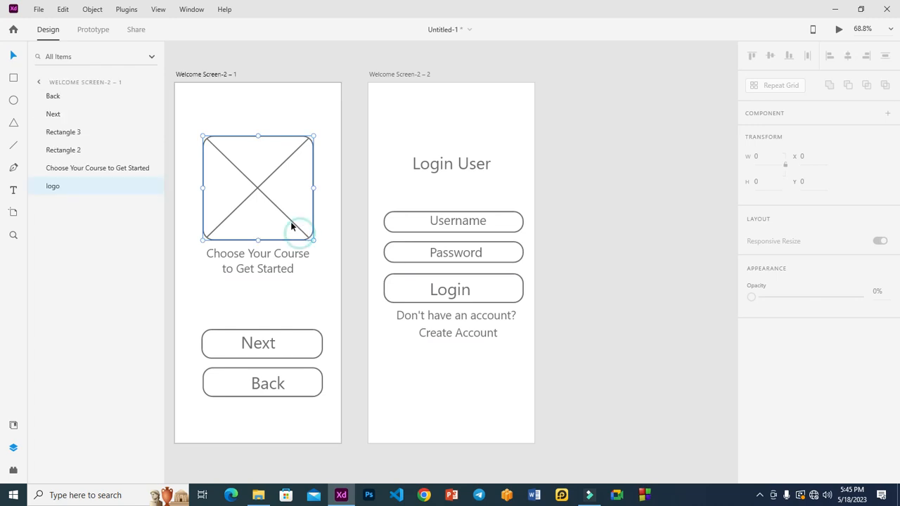
left_click_drag(257, 190, 450, 156)
left_click_drag(499, 204, 451, 130)
Move the Login User heading down to about Y 223 and bring the small logo placeholder down just above it
left_click_drag(457, 166, 457, 181)
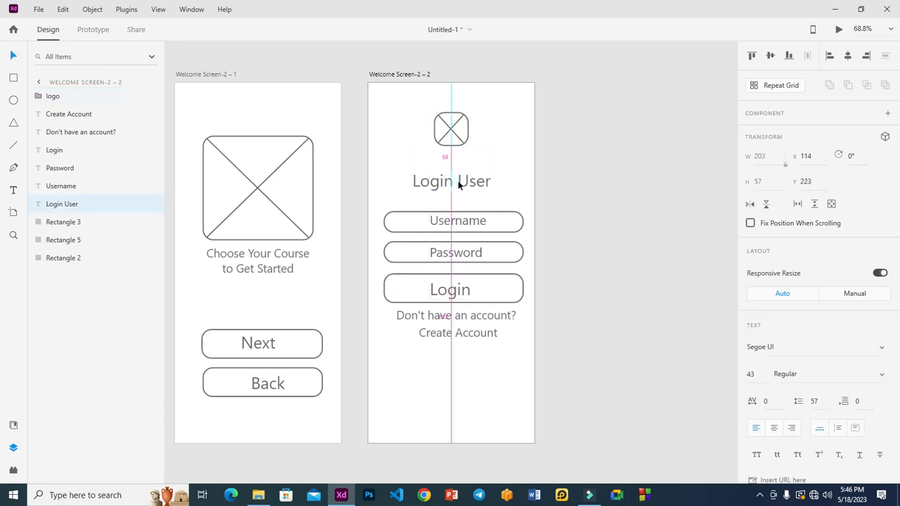
left_click_drag(451, 137, 451, 153)
left_click(611, 128)
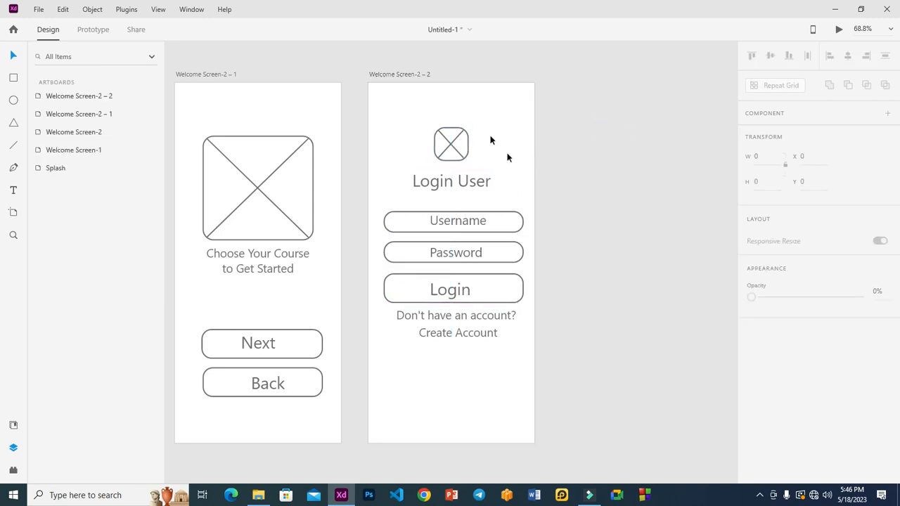
Rename the login screen's artboard to "Login" and duplicate that artboard
double_click(413, 75)
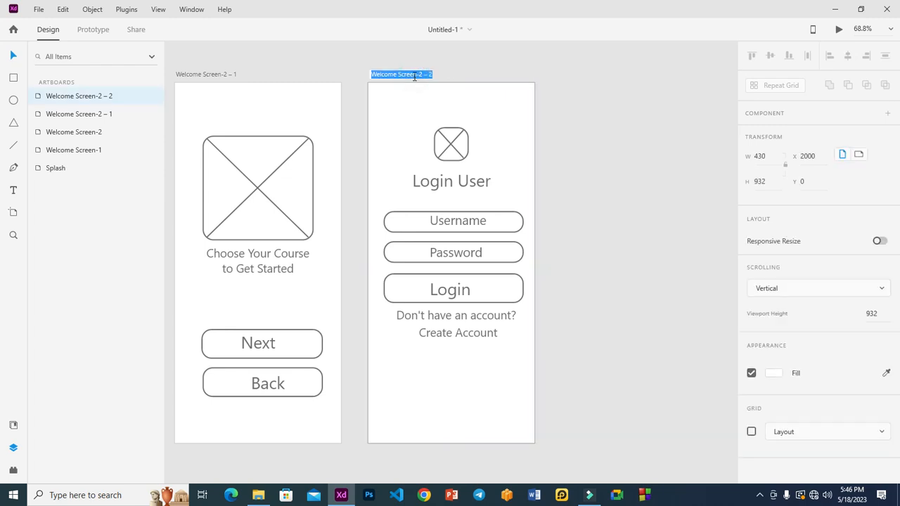
type("Login")
key("Return")
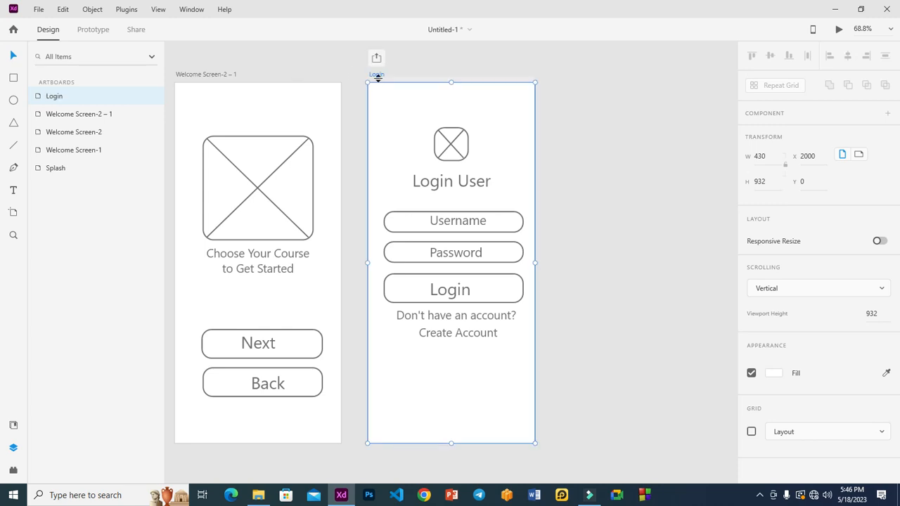
key("ctrl+d")
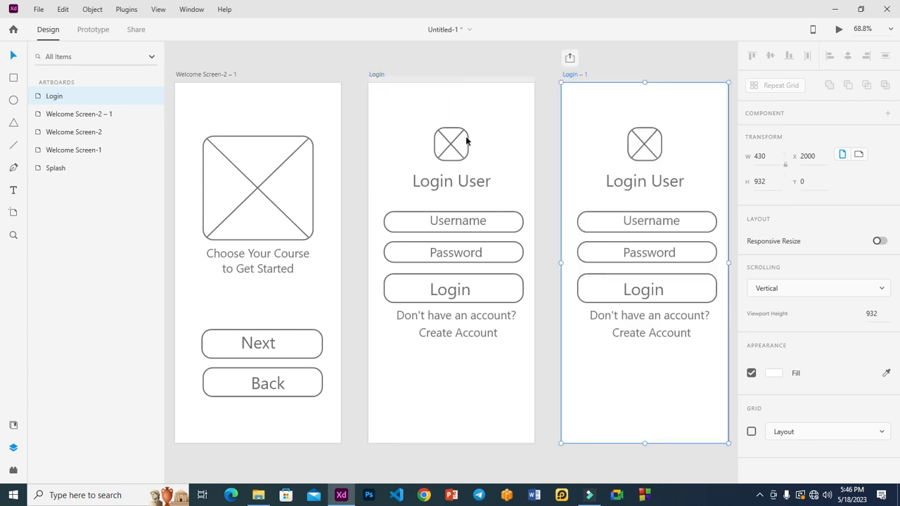
Rename the "Welcome Screen-2 – 1" artboard to "Welcome Screen-3"
double_click(211, 74)
left_click(236, 74)
left_click_drag(238, 74, 226, 75)
type("3")
key("Return")
Rename the duplicated login artboard to "Signup"
double_click(575, 75)
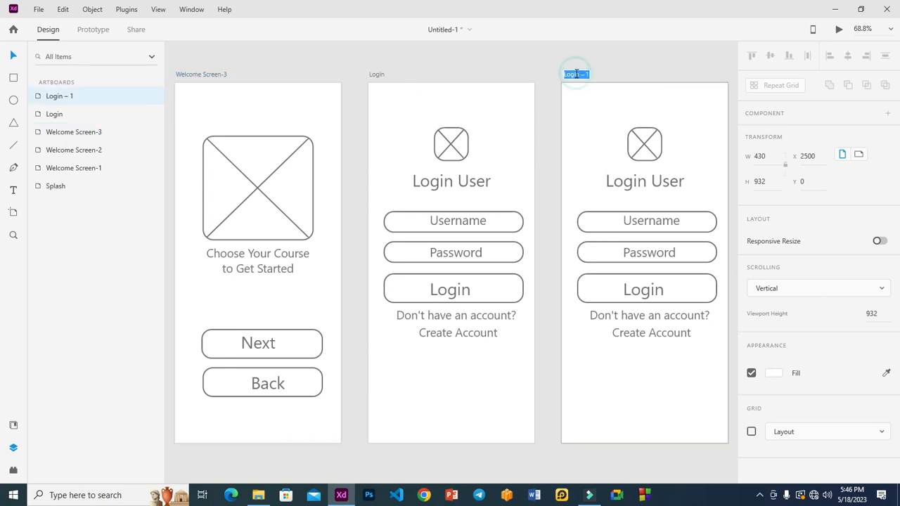
type("sign")
key("BackSpace")
key("BackSpace")
key("BackSpace")
type("SignUp")
left_click(616, 72)
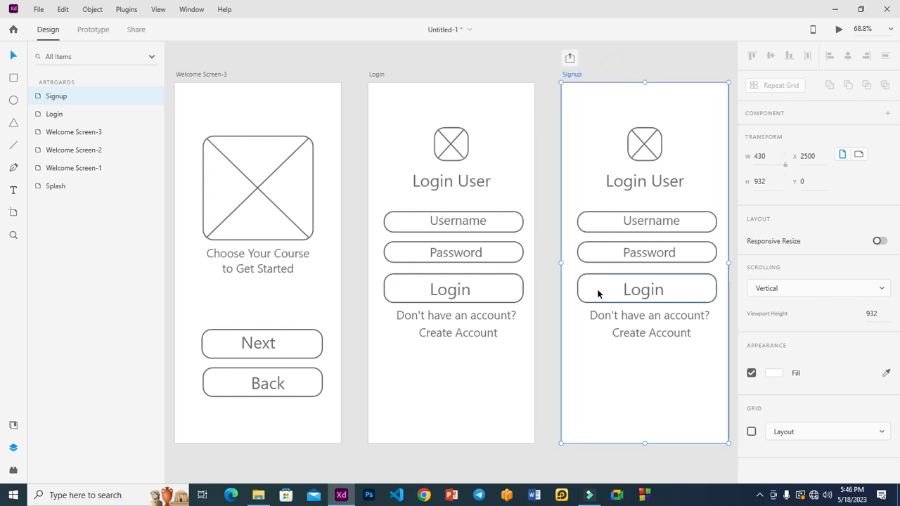
left_click(542, 318)
Move the two account link texts and the Login button down on the Signup artboard, leaving space below the Password field
left_click(637, 315)
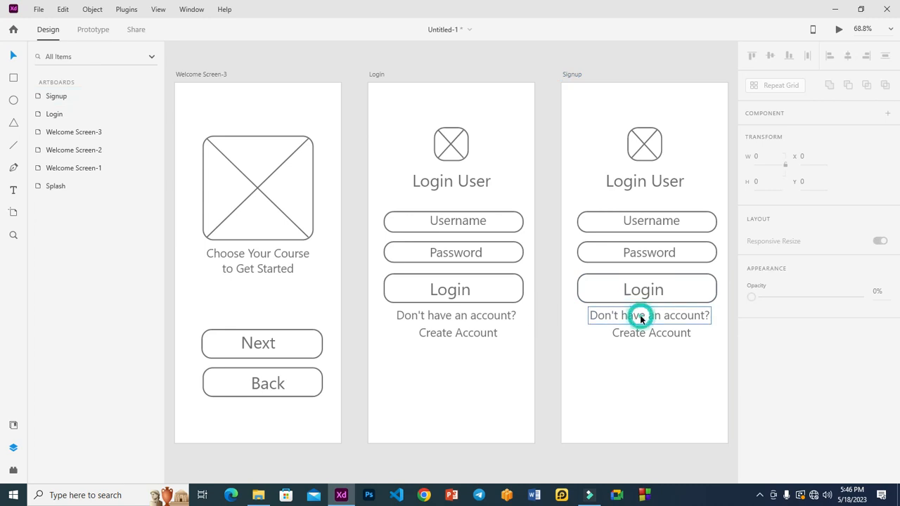
left_click(640, 333, "shift")
left_click_drag(632, 317, 638, 375)
left_click(641, 291)
left_click(592, 288)
left_click_drag(624, 291, 629, 338)
left_click(608, 253)
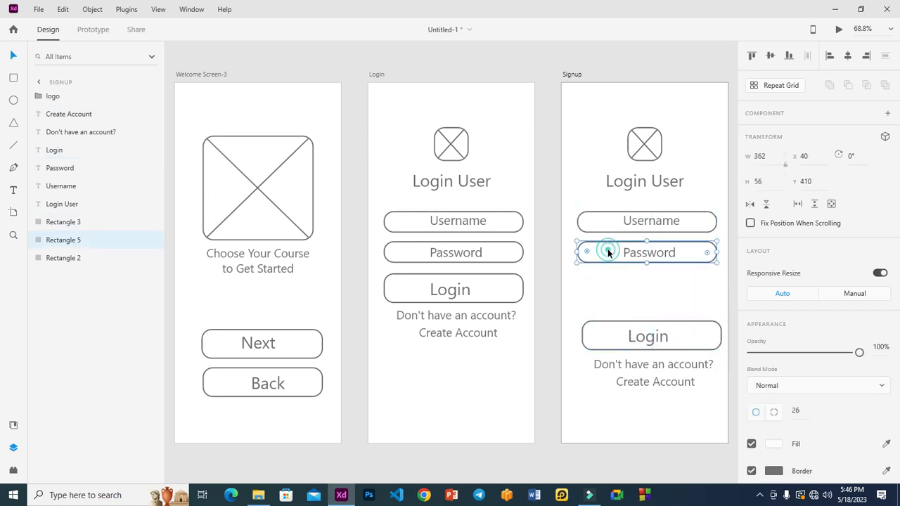
left_click_drag(615, 253, 615, 279)
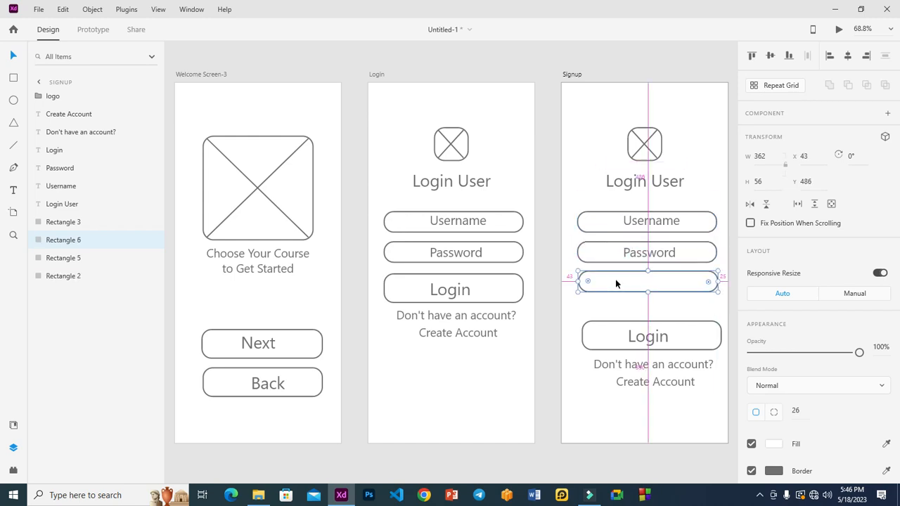
key("Delete")
Duplicate the Signup screen's Password field together with its label twice, stacking the copies between the original field and the Login button
left_click(599, 221)
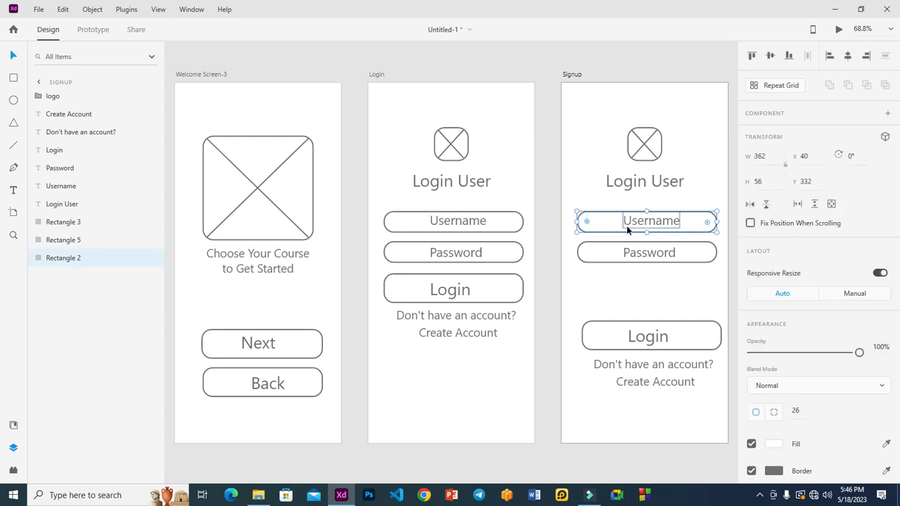
left_click(606, 254)
left_click(625, 254, "shift")
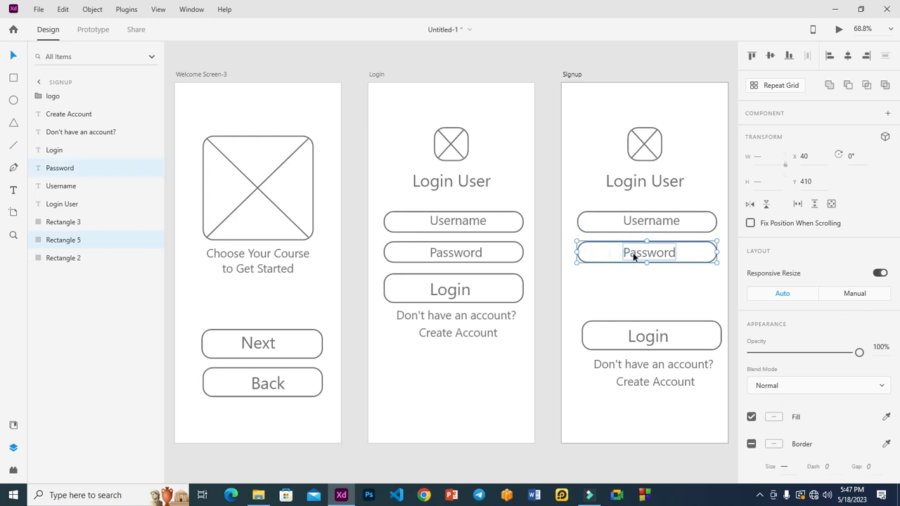
left_click_drag(602, 256, 603, 309)
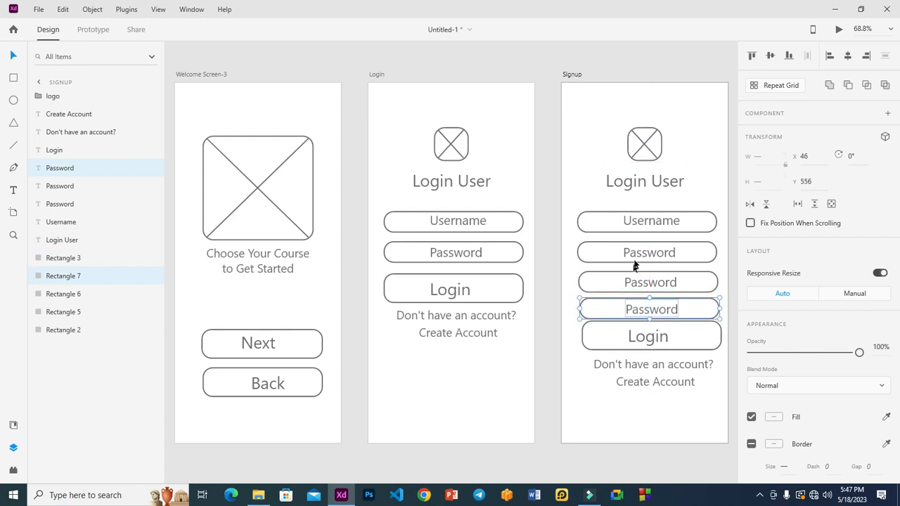
Change the label of the Signup screen's second field to "Email" and centre it in its box
double_click(638, 254)
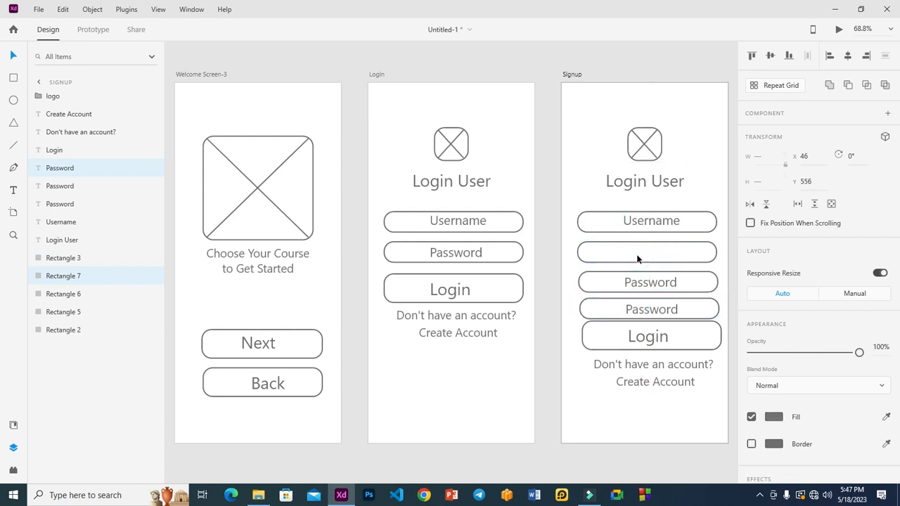
type("Email")
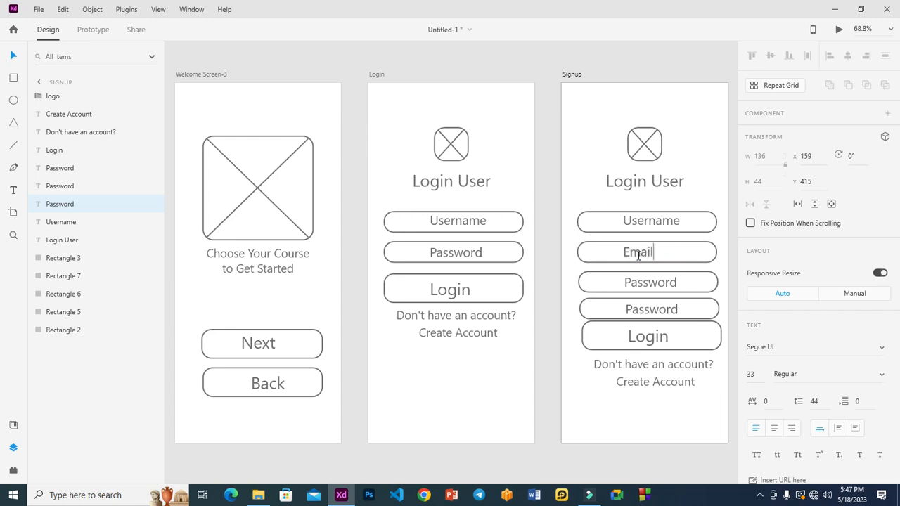
left_click(586, 182)
left_click_drag(637, 253, 651, 251)
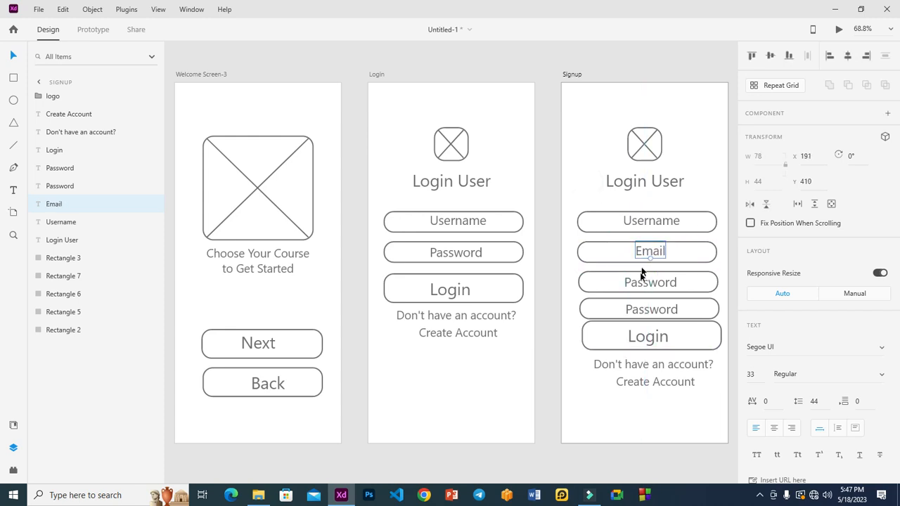
Change the label of the Signup screen's lowest field to "Confirm Password" and centre it in its box
double_click(638, 311)
left_click(627, 309)
type("Confirm")
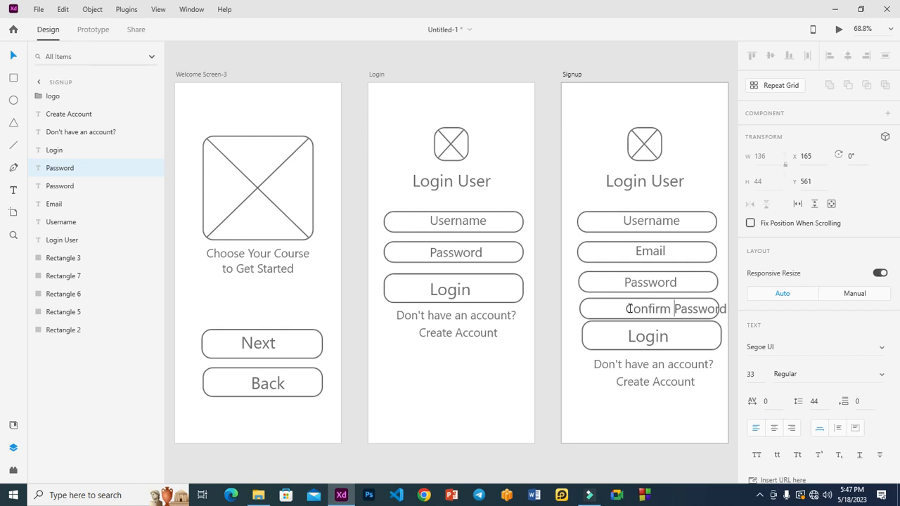
key("Escape")
left_click_drag(691, 307, 667, 312)
Move the Signup screen's Login button down to about Y 652 and place the two account link texts just beneath it
left_click(660, 365)
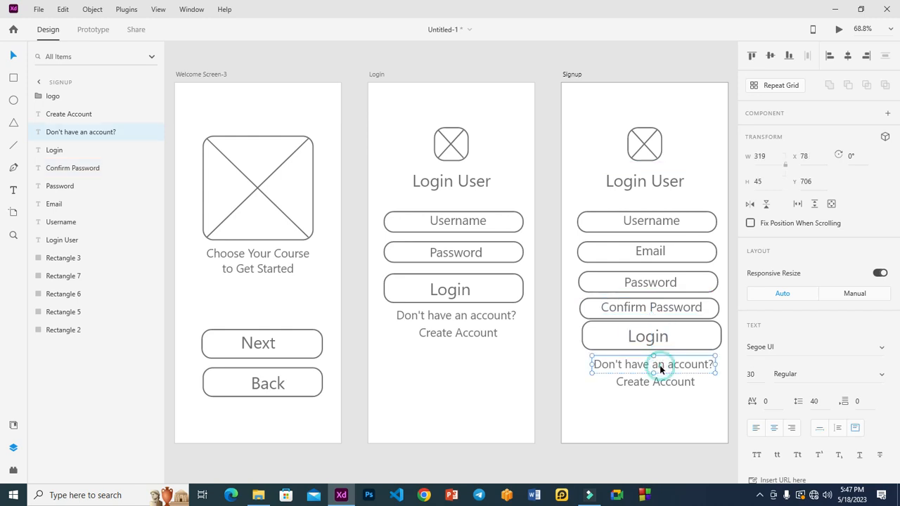
left_click(666, 385, "shift")
left_click_drag(666, 366, 668, 386)
left_click(669, 338)
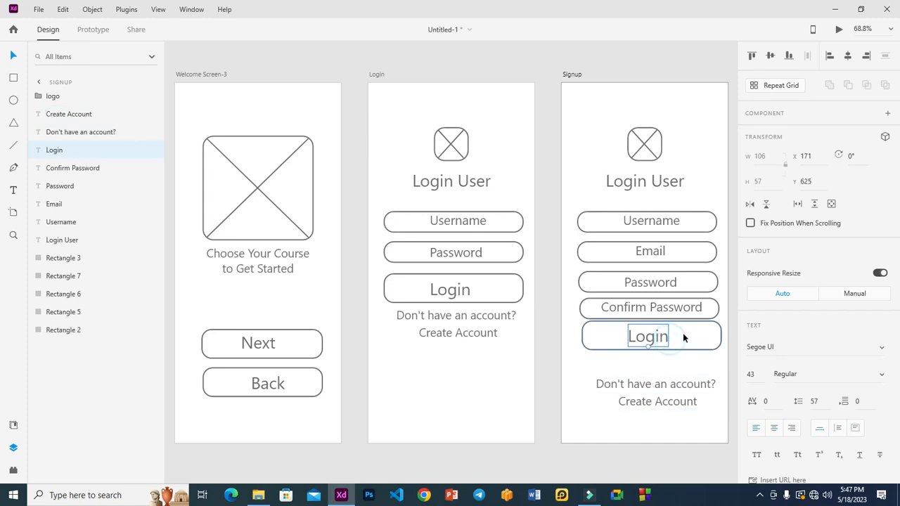
left_click(682, 337, "shift")
left_click_drag(657, 335, 659, 348)
left_click(660, 386)
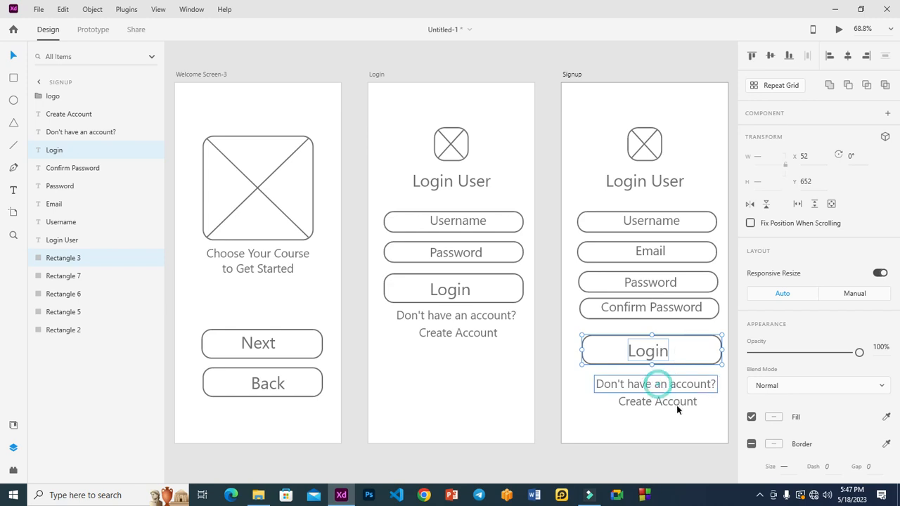
left_click(677, 406, "shift")
left_click_drag(676, 385, 673, 378)
left_click(683, 414)
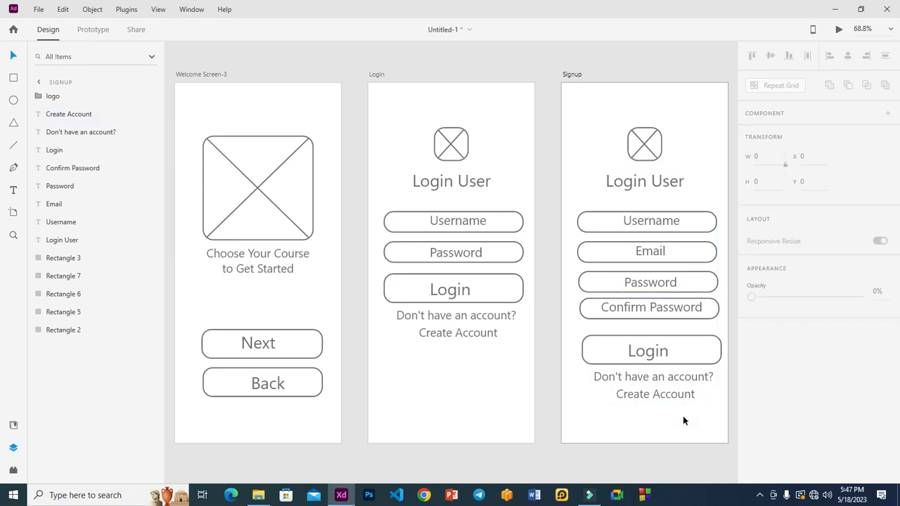
Fine-tune the Confirm Password label to about Y 559 and the Email label to about X 188 within their fields
left_click(646, 284)
left_click(647, 308)
left_click_drag(652, 316, 699, 317)
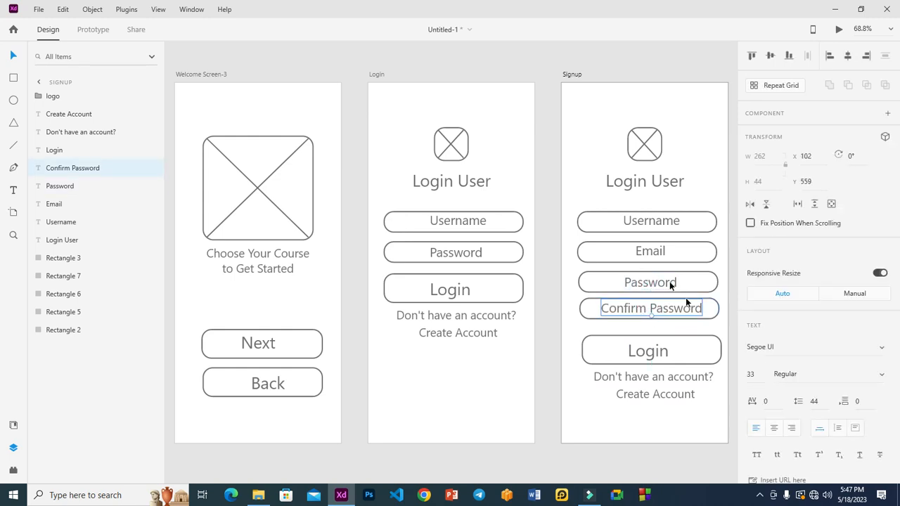
left_click(650, 254)
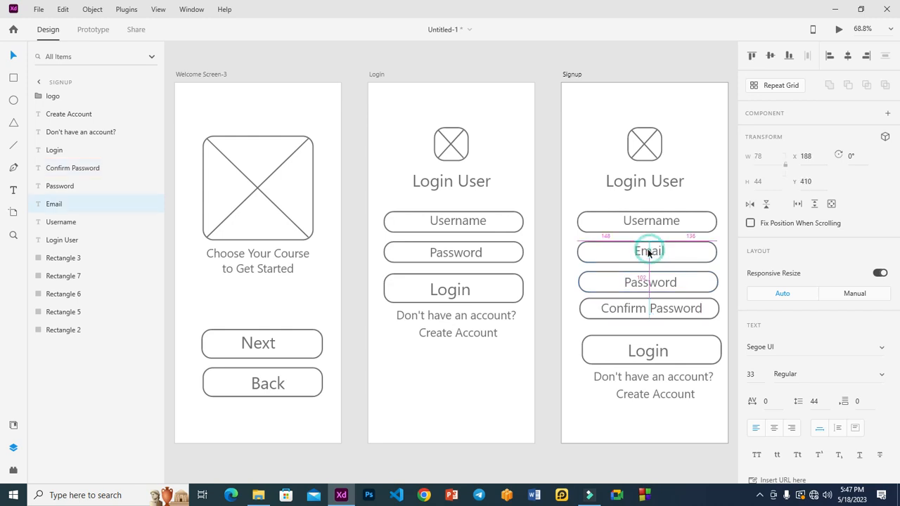
left_click(696, 151)
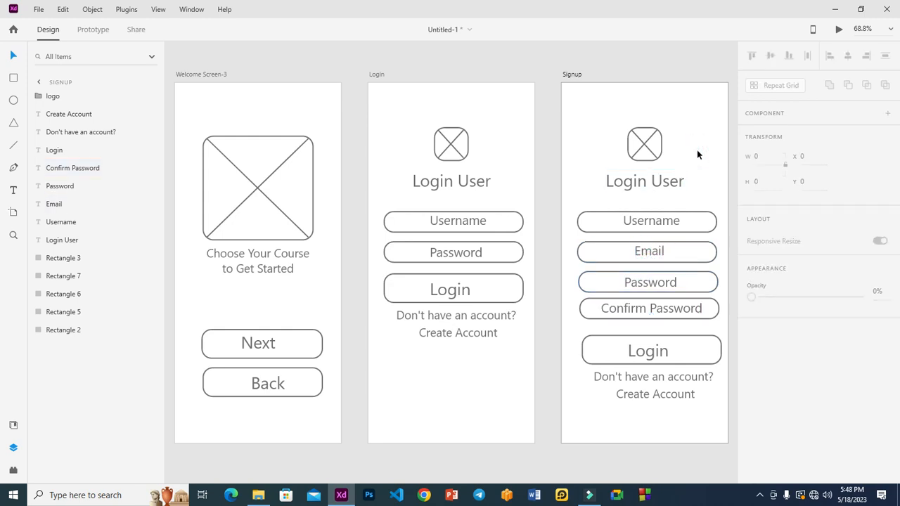
Change the Signup screen's heading to "Signup User" and centre it under the logo at about X 100, Y 219
double_click(636, 181)
double_click(635, 182)
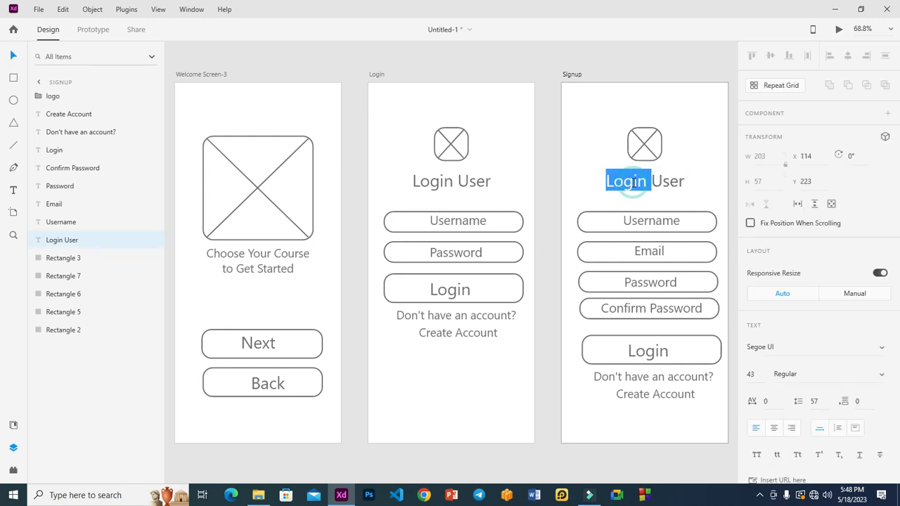
type("Signup")
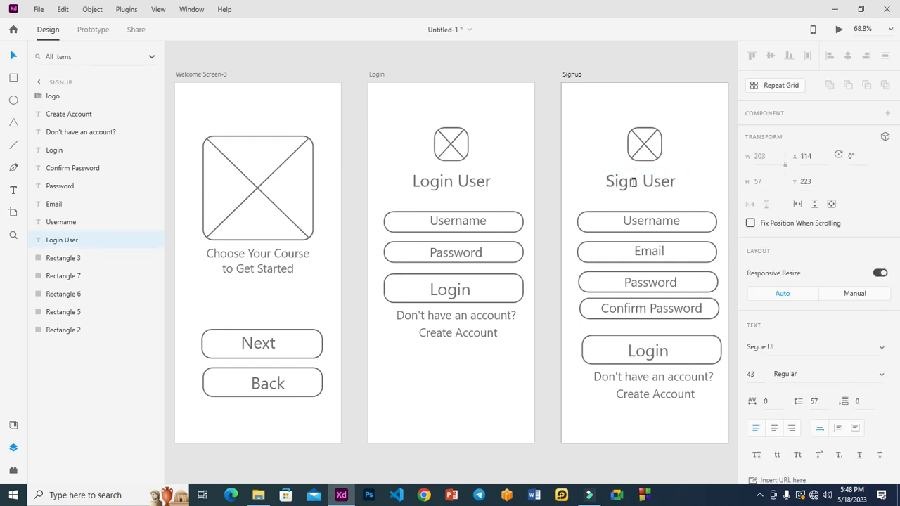
key("Escape")
left_click(603, 74)
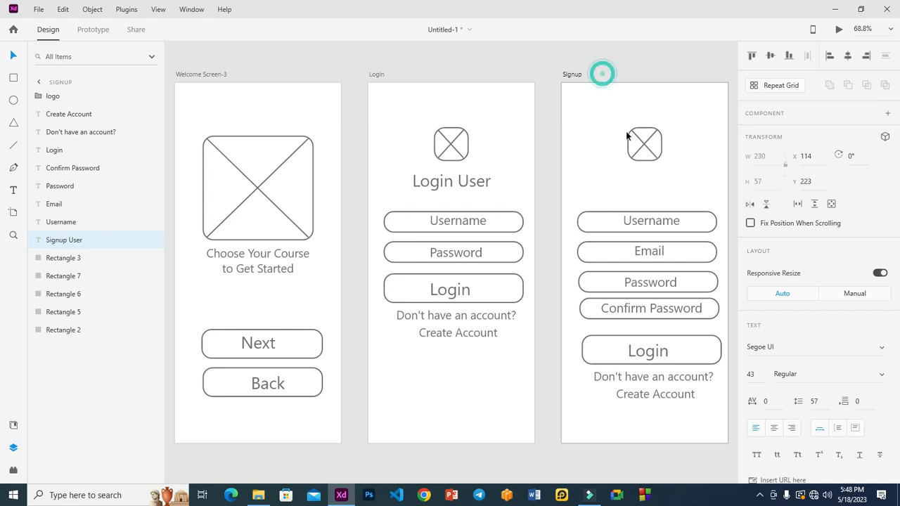
left_click_drag(646, 183, 643, 179)
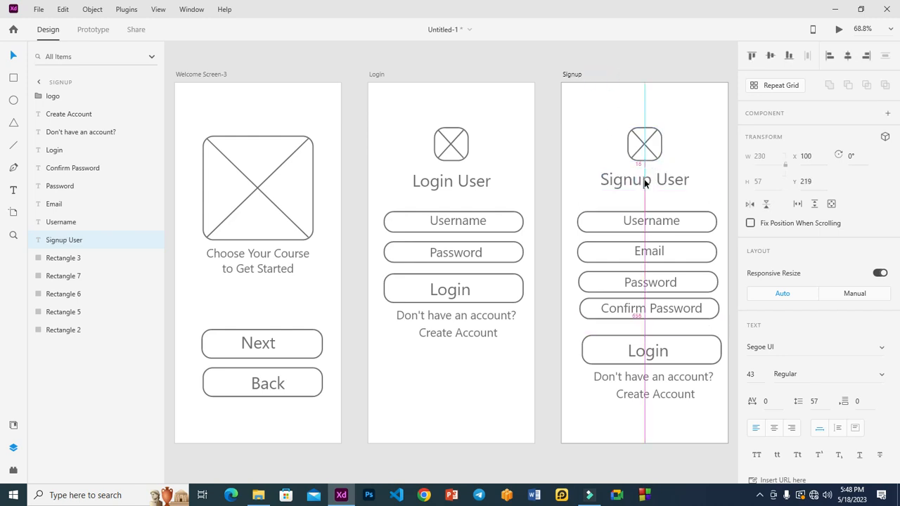
left_click(545, 90)
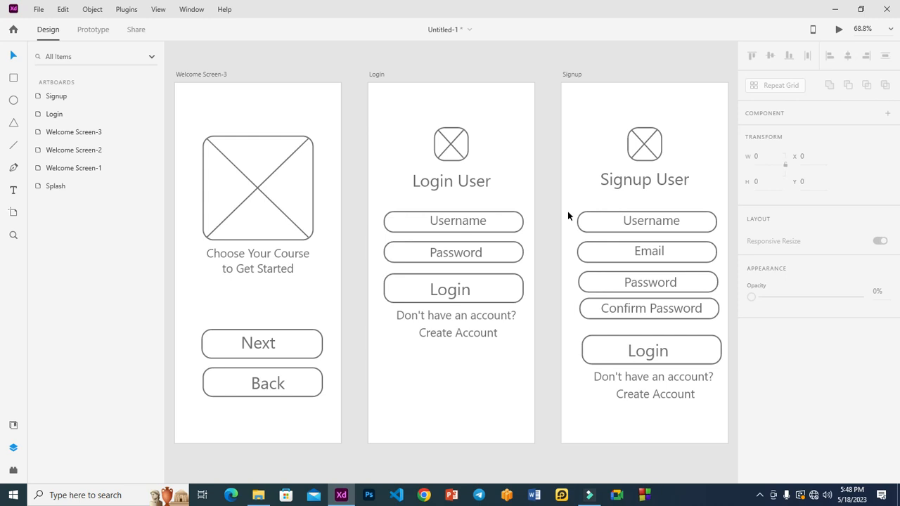
key("ctrl+0")
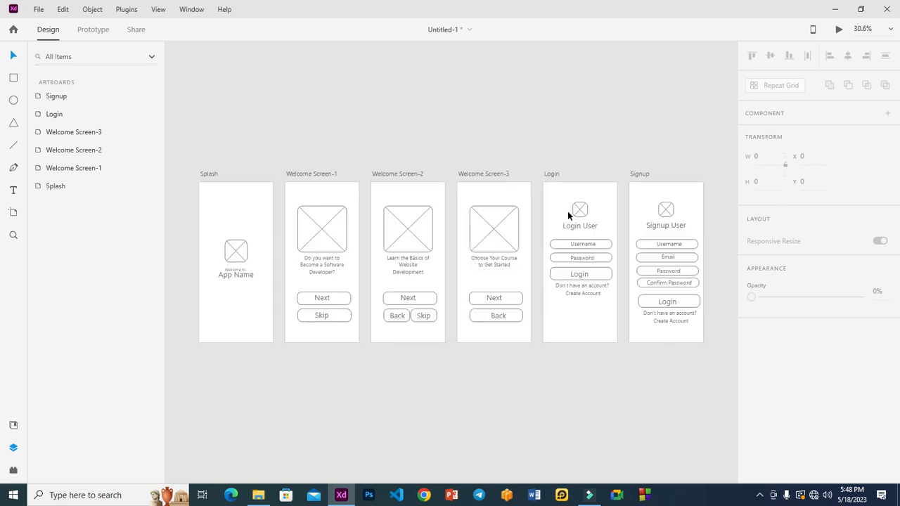